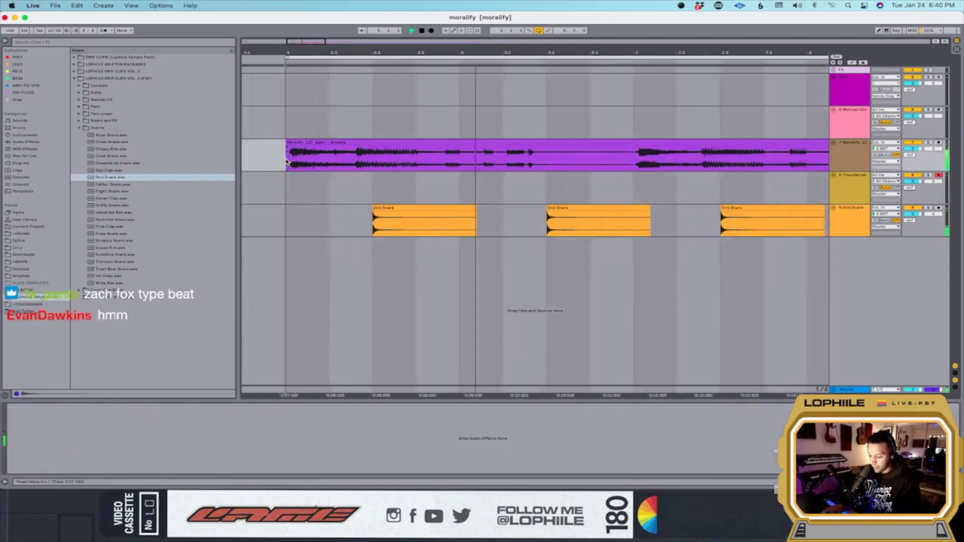
# Trim the start of the purple Moralify sample clip to bar 5 and lower its track volume.
pyautogui.scroll(3, 287, 161)
pyautogui.click(324, 146)
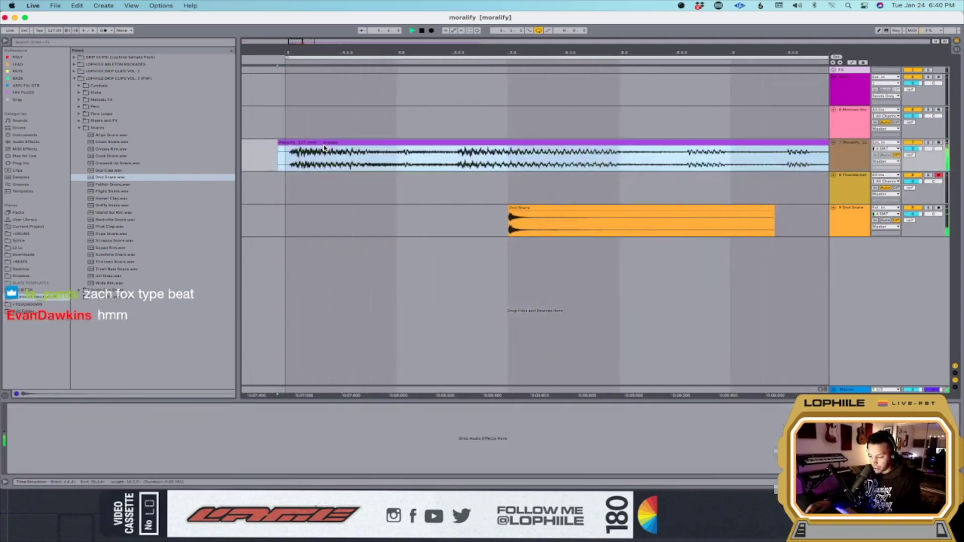
pyautogui.moveTo(279, 150); pyautogui.dragTo(286, 150)
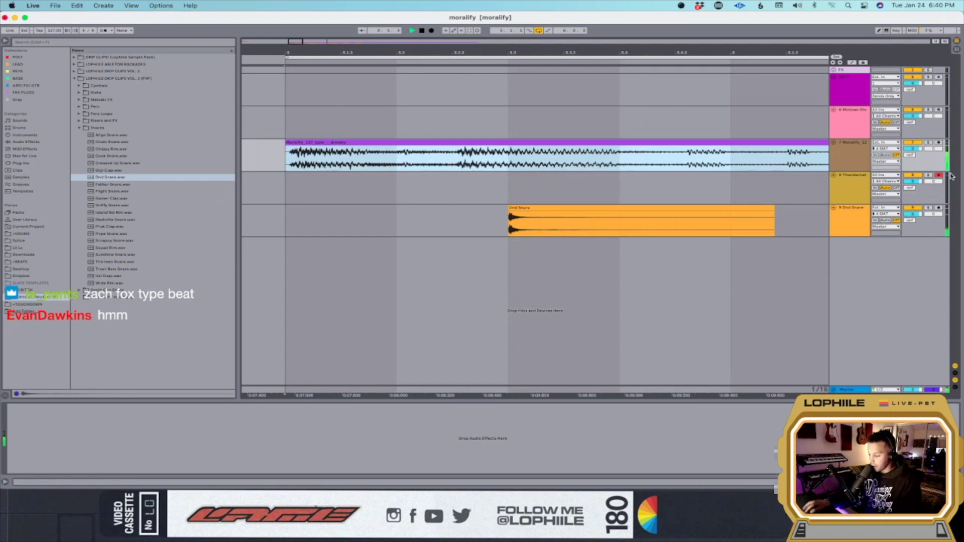
pyautogui.moveTo(915, 150); pyautogui.dragTo(915, 166)
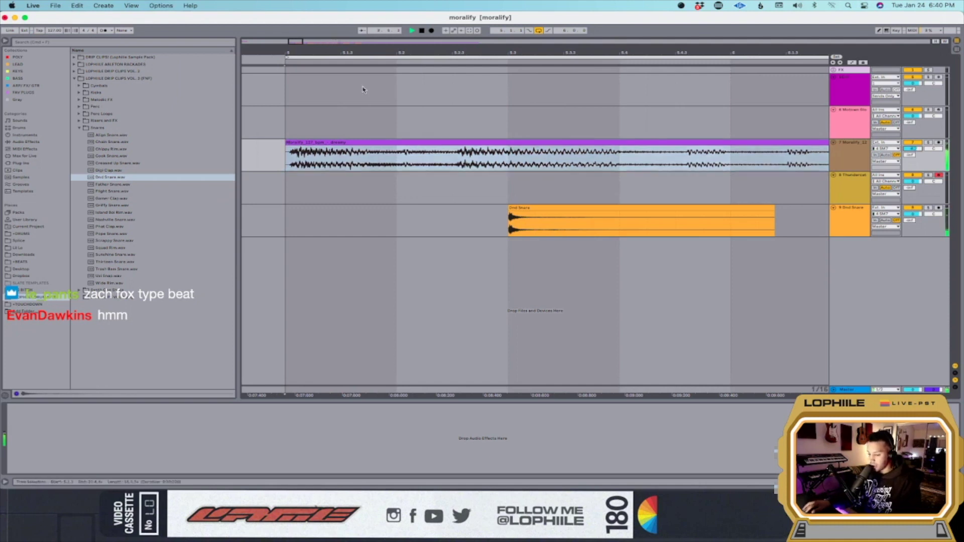
# Select the kick pattern on the NAMI kick track and duplicate it directly after itself.
pyautogui.click(37, 142)
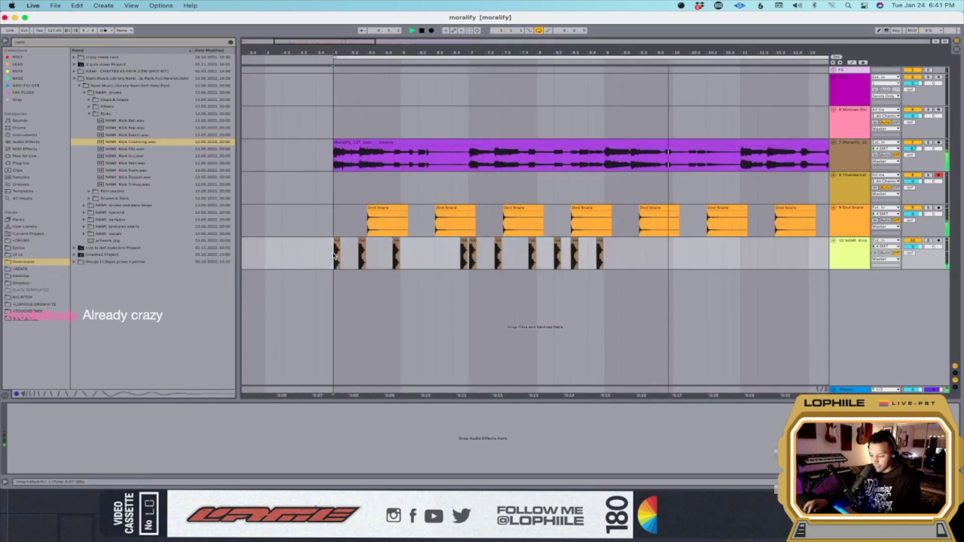
pyautogui.moveTo(613, 259); pyautogui.dragTo(604, 260)
pyautogui.press('super+d')
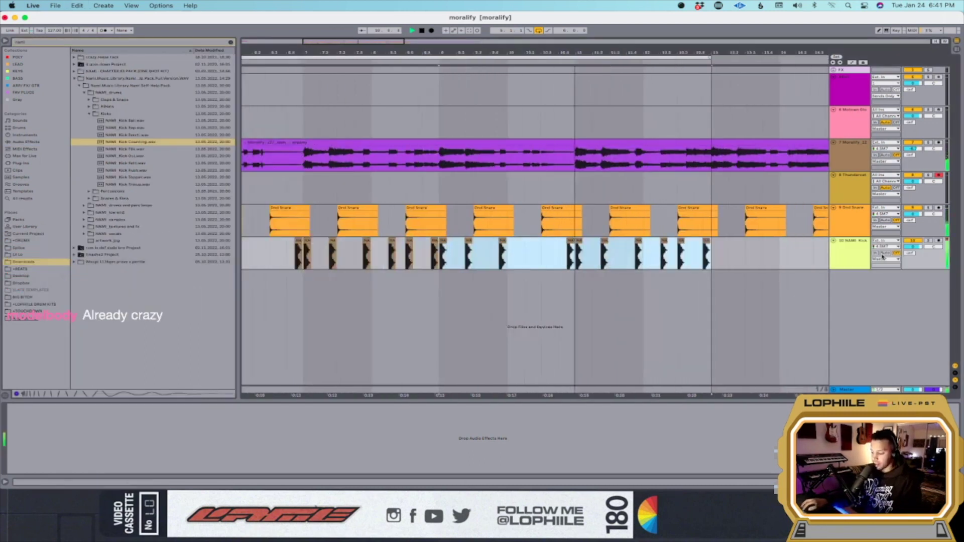
# Insert a new MIDI track below the kick track and start a new browser search for hat samples.
pyautogui.click(840, 259)
pyautogui.hotkey('ctrl', 'shift', 't')
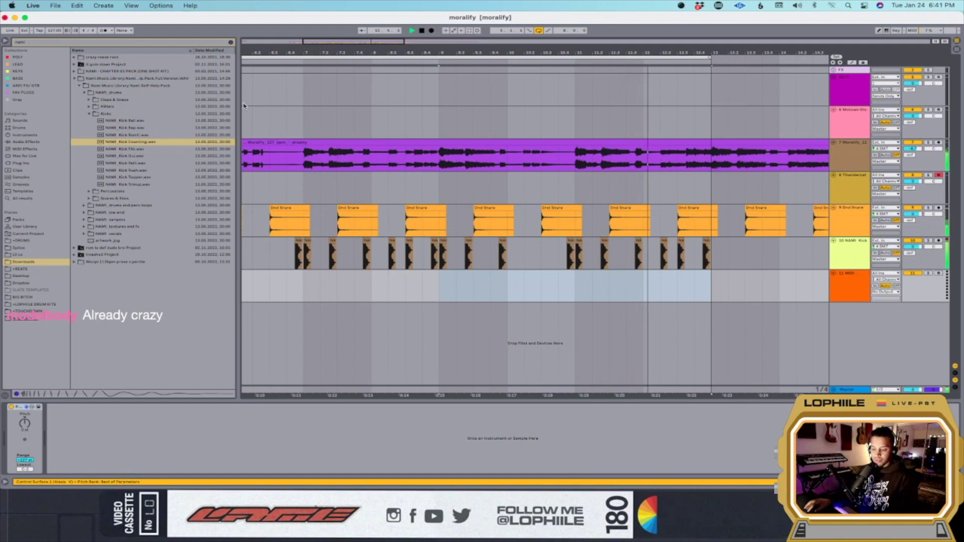
pyautogui.moveTo(27, 44); pyautogui.dragTo(8, 44)
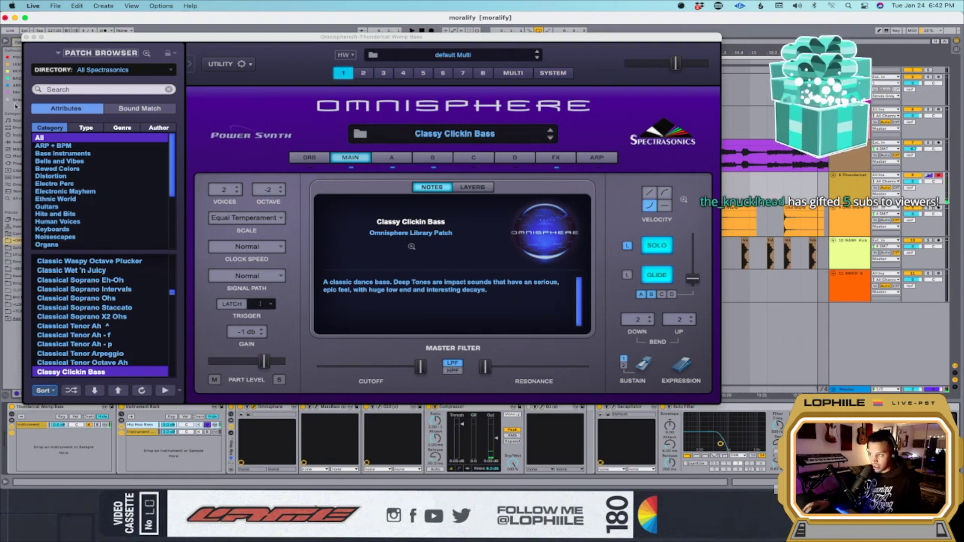
# Close the Omnisphere window and duplicate the one-bar hi-hat pattern on the BWCH track until it fills bars 5 to 13.
pyautogui.click(27, 37)
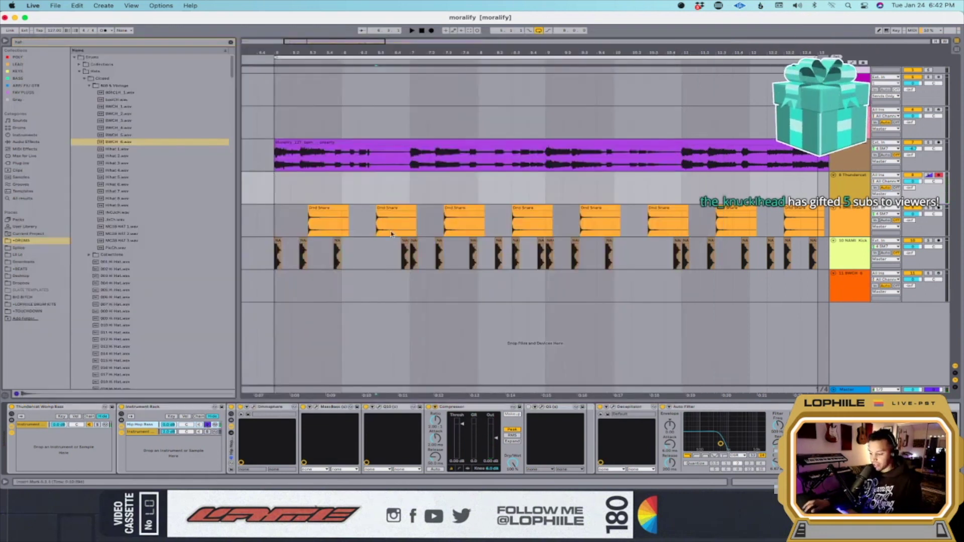
pyautogui.click(294, 282)
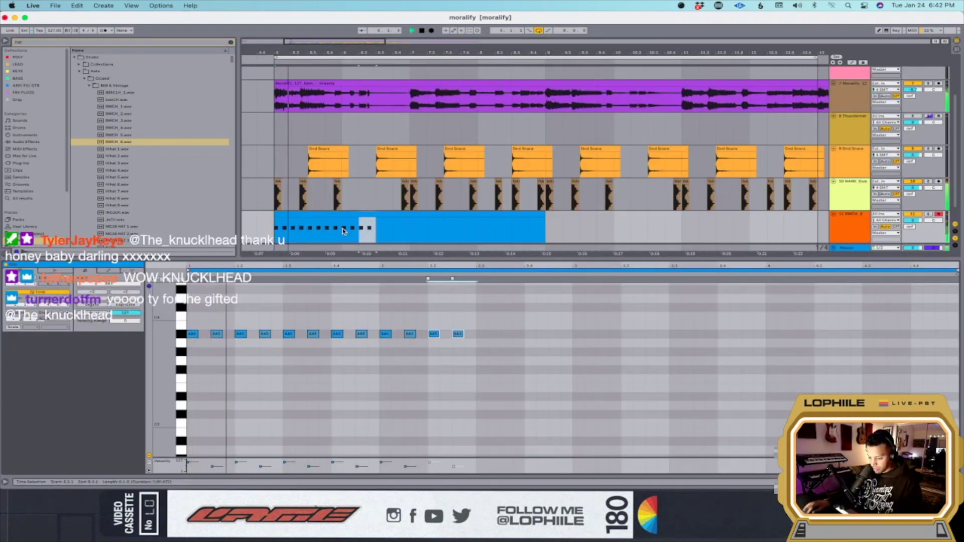
pyautogui.moveTo(341, 231); pyautogui.dragTo(270, 231)
pyautogui.press('super+d')
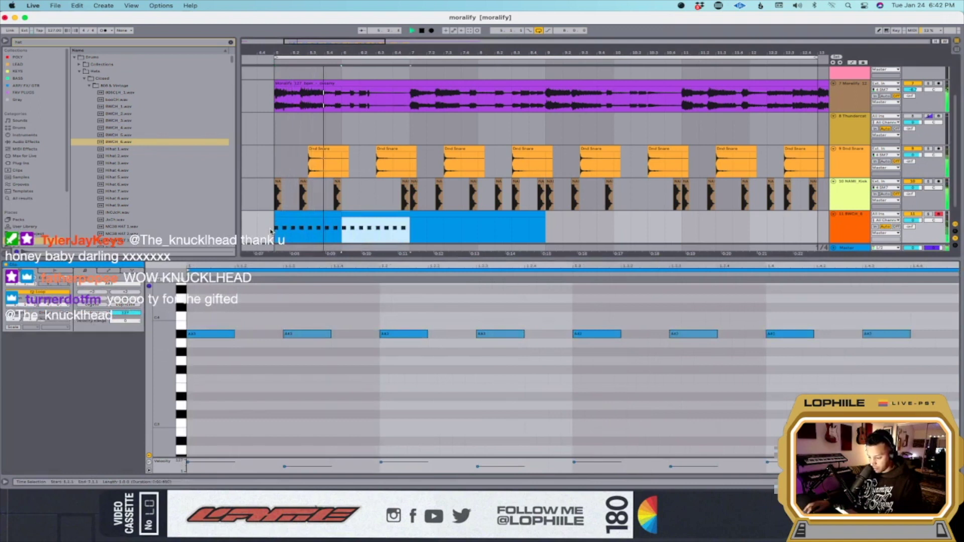
pyautogui.press('super+d')
pyautogui.press('super+d')
pyautogui.press('super+d')
pyautogui.press('super+d')
pyautogui.press('super+d')
pyautogui.press('super+d')
# Return to the hi-hat track's device view, stop playback and save the set.
pyautogui.hotkey('shift', 'Tab')
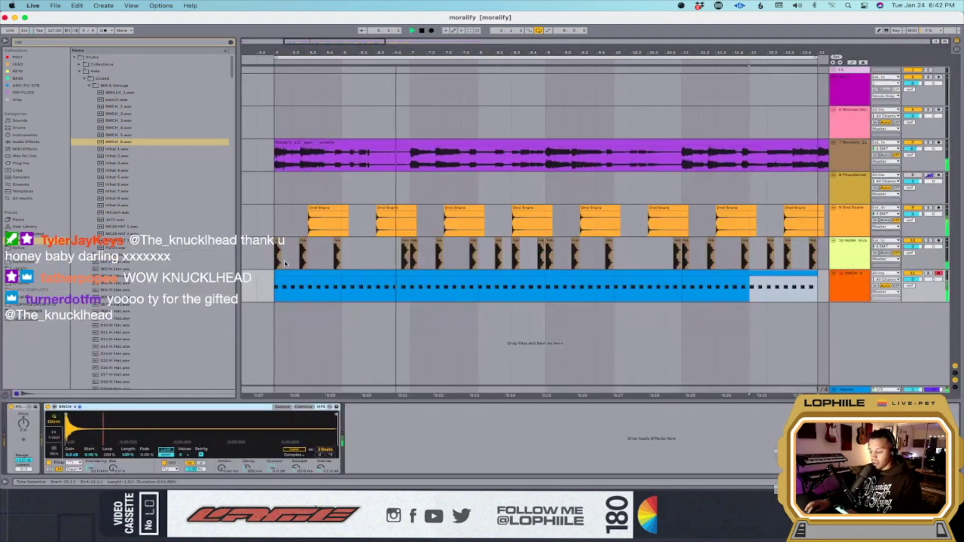
pyautogui.press('space')
pyautogui.press('super+s')
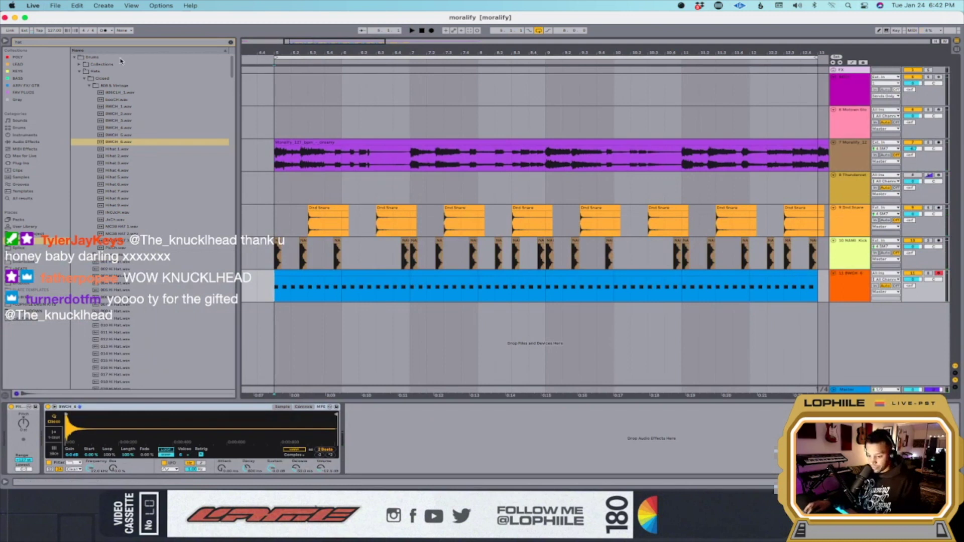
# Search the favourite plug-ins collection for "lex", add the Quick Verb Lex rack to the hi-hat track and select its verb chain.
pyautogui.click(230, 43)
pyautogui.click(30, 92)
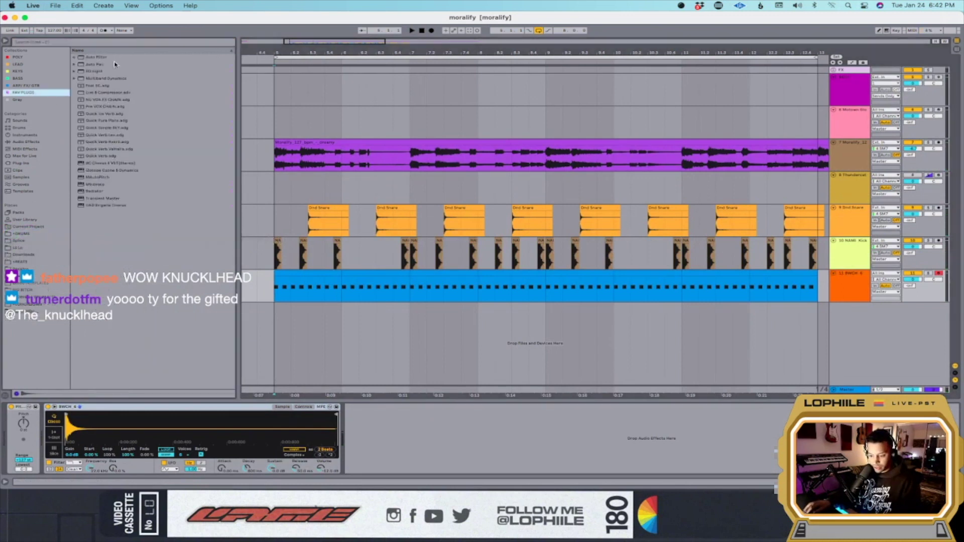
pyautogui.click(75, 43)
pyautogui.write('lex')
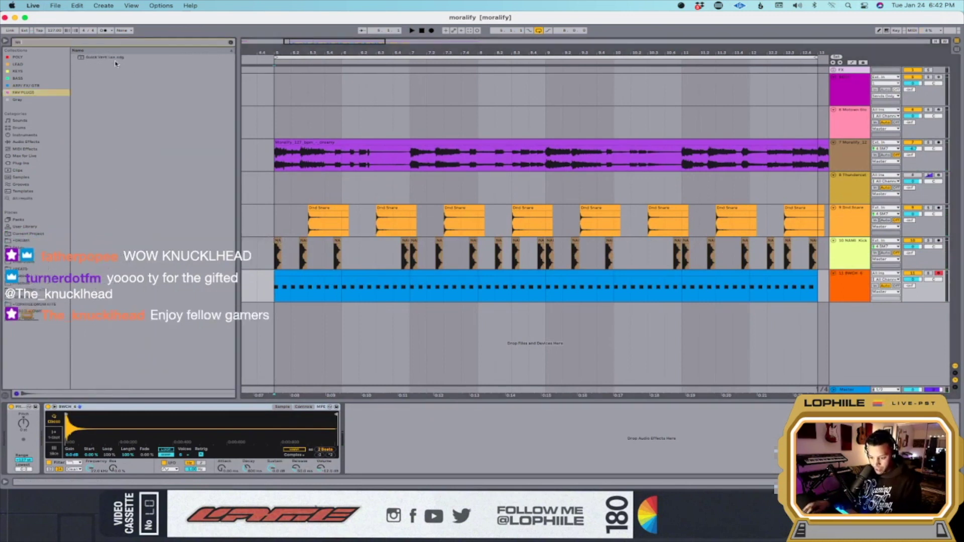
pyautogui.moveTo(438, 291); pyautogui.dragTo(439, 293)
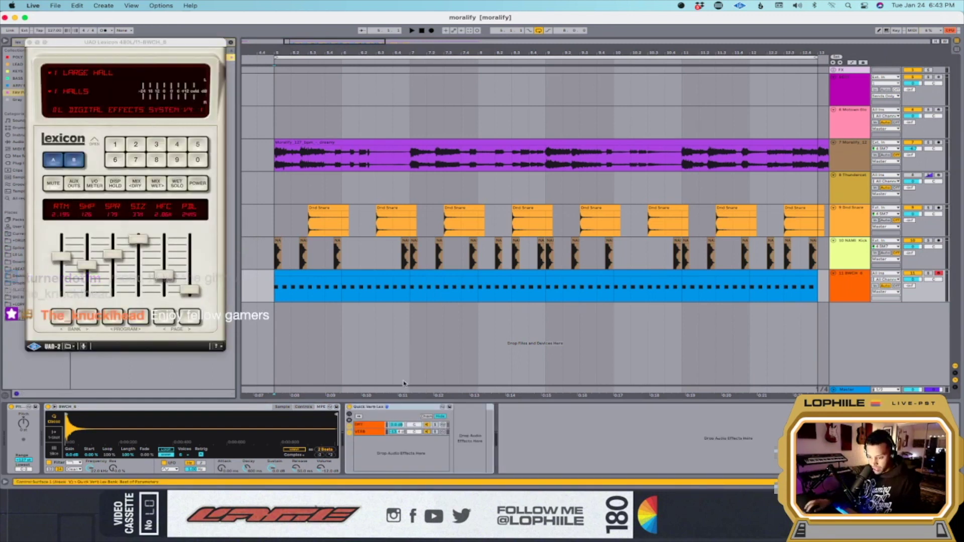
pyautogui.click(380, 432)
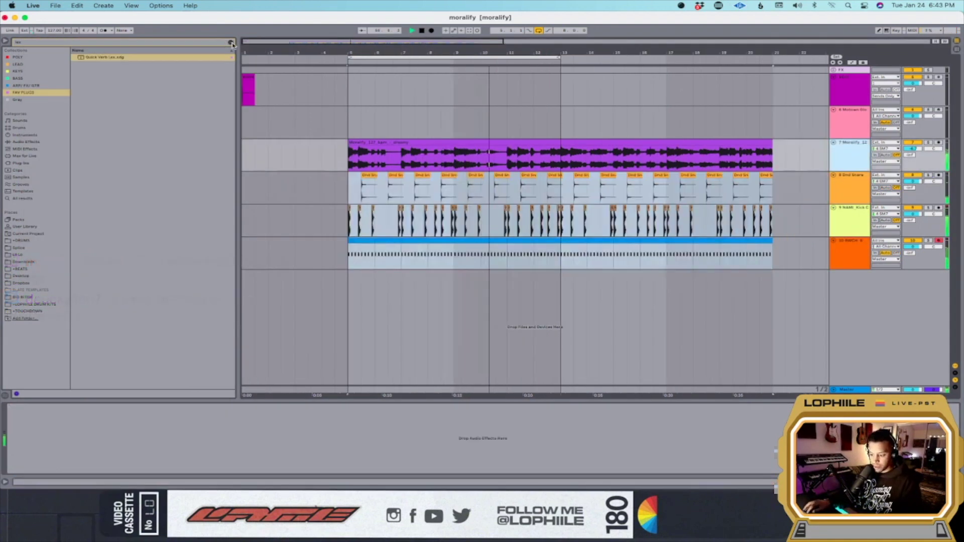
# Search for "pro-l", add FabFilter Pro-L 2 to the Moralify track, raise its gain and close the plug-in window.
pyautogui.write('pro-l')
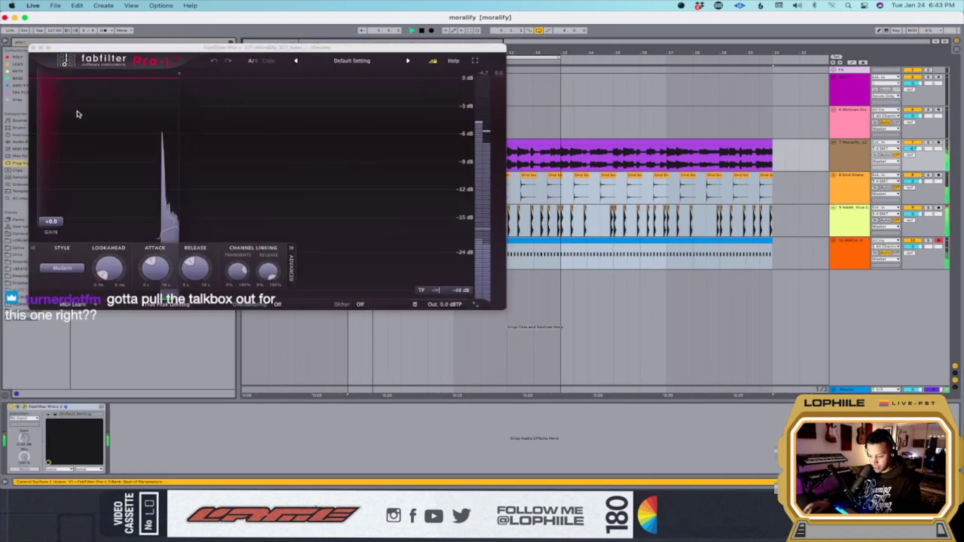
pyautogui.moveTo(54, 219); pyautogui.dragTo(59, 195)
pyautogui.click(33, 48)
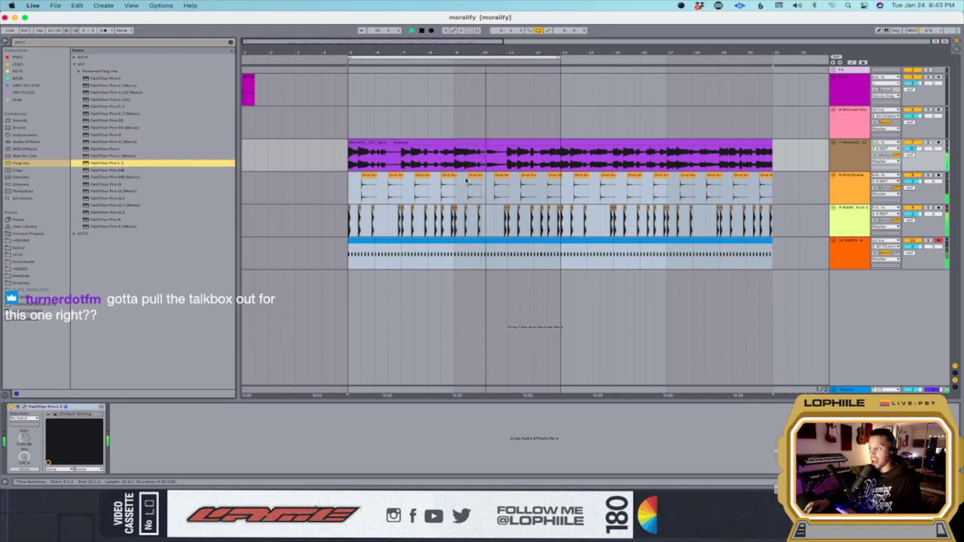
# Group the snare, kick and hi-hat tracks.
pyautogui.click(409, 258)
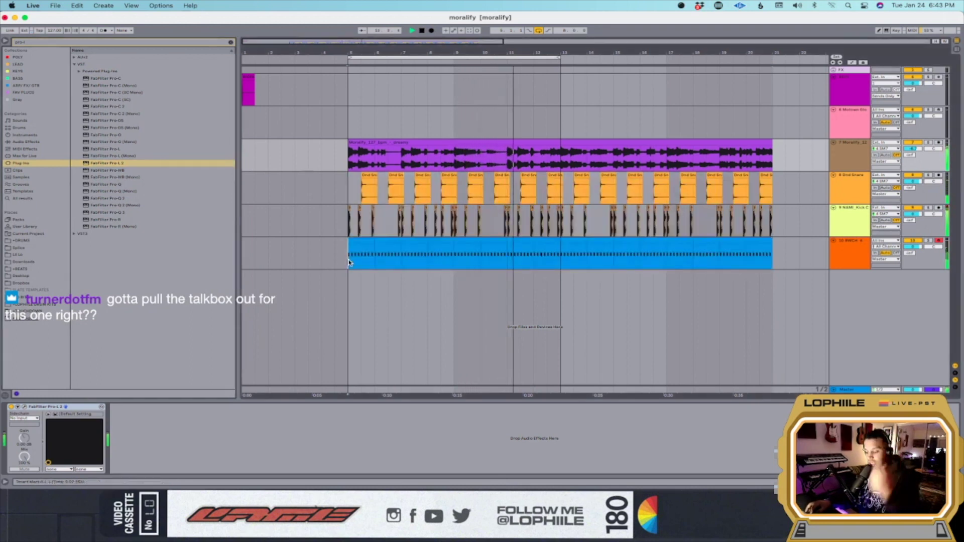
pyautogui.click(849, 153)
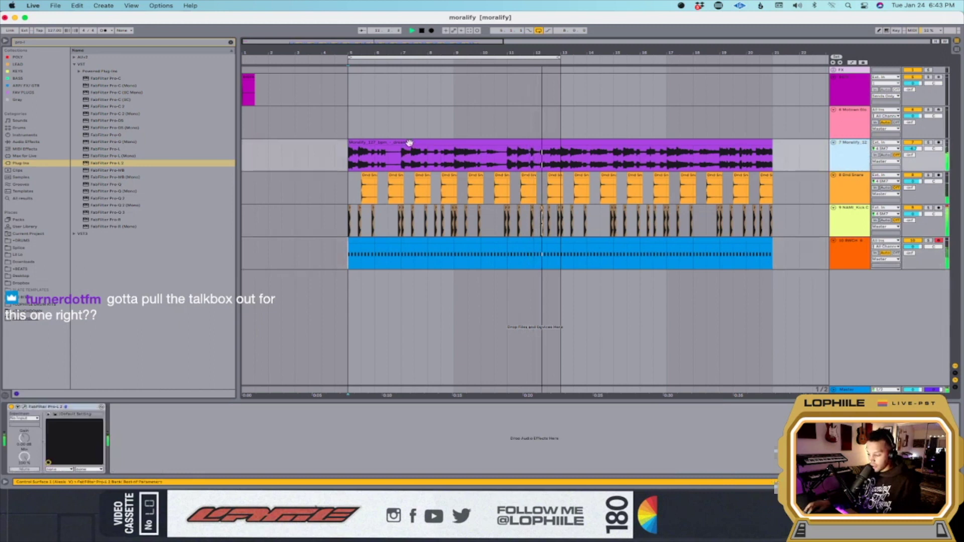
pyautogui.click(848, 253)
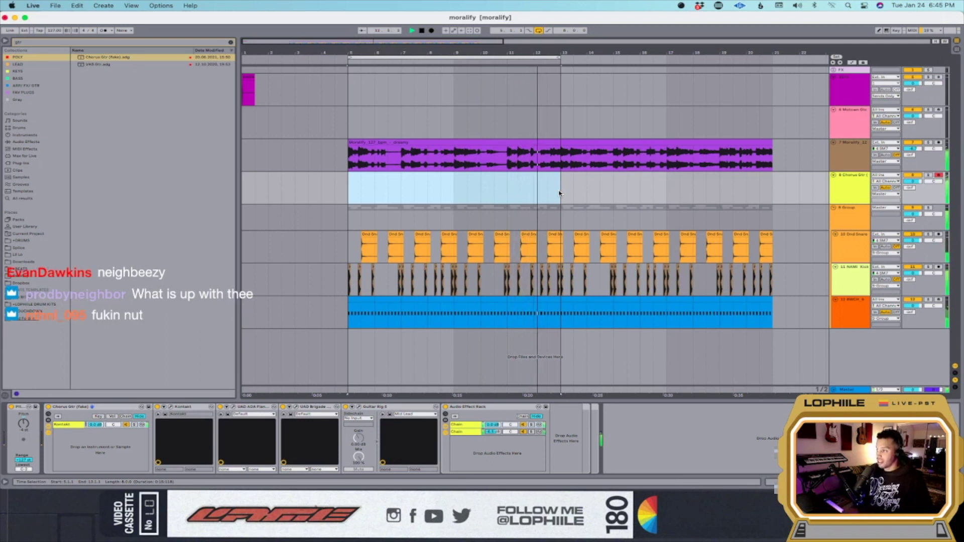
# Create a MIDI clip of guitar chords over bars 5 to 13 on the Chorus Gtr track and show the track's devices.
pyautogui.doubleClick(559, 194)
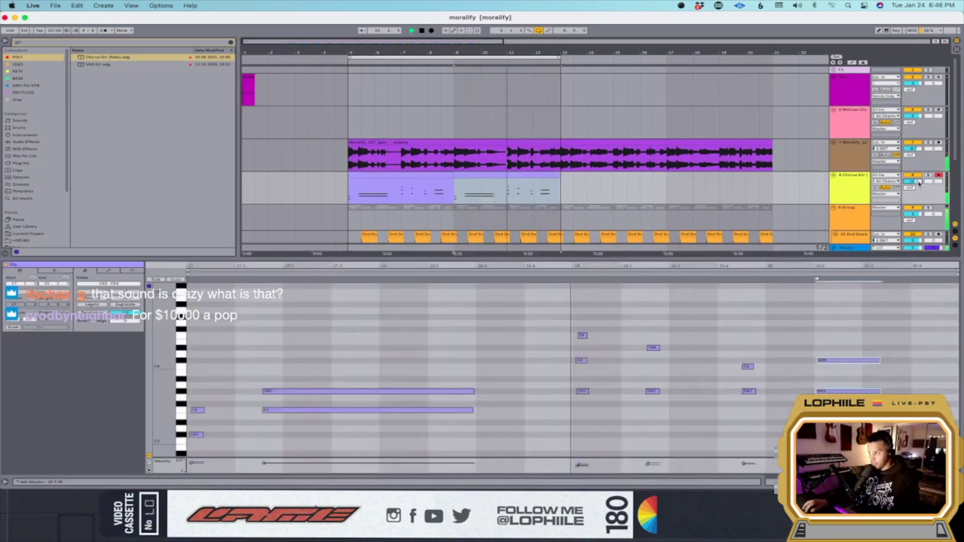
pyautogui.doubleClick(852, 176)
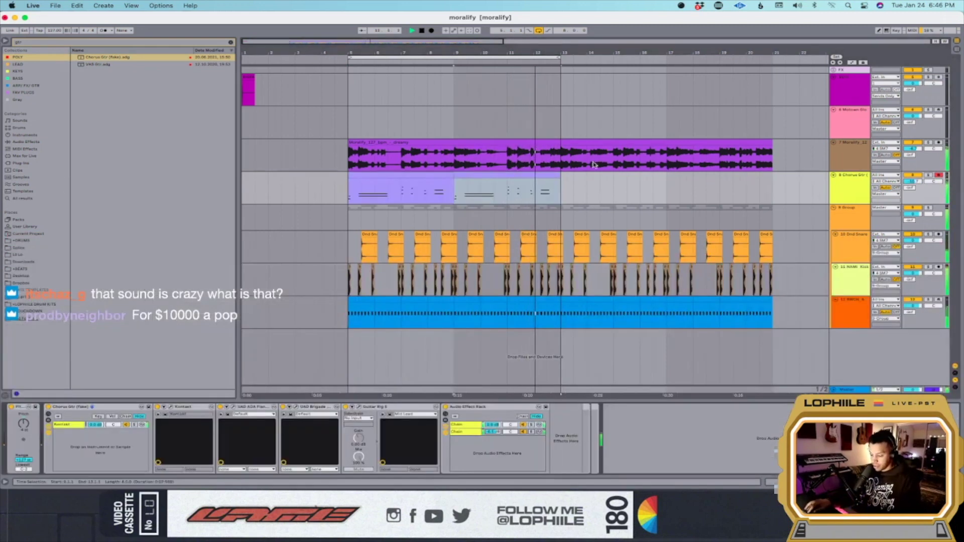
# Stop playback and delete the final chords of the Chorus Gtr clip, from shortly before bar 12 onward.
pyautogui.press('space')
pyautogui.moveTo(527, 196); pyautogui.dragTo(580, 196)
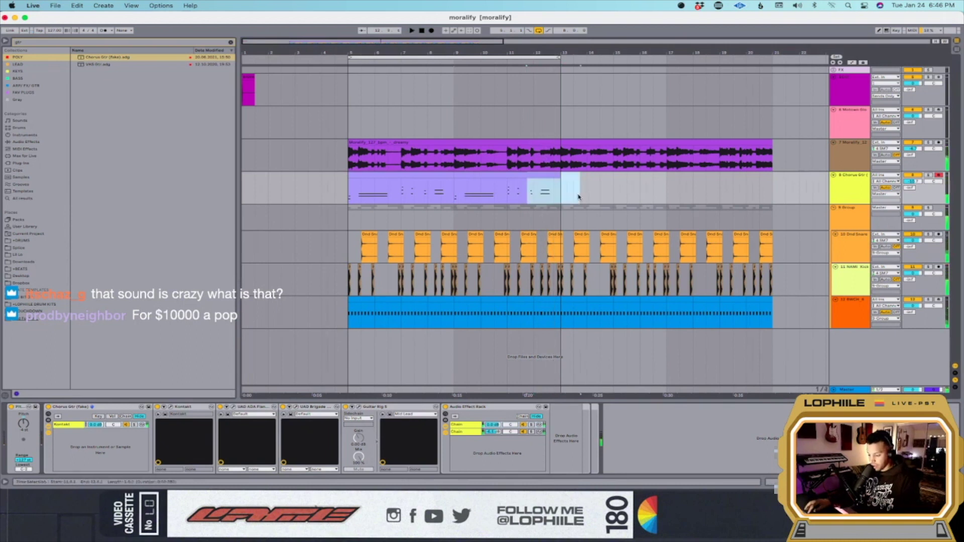
pyautogui.click(474, 188)
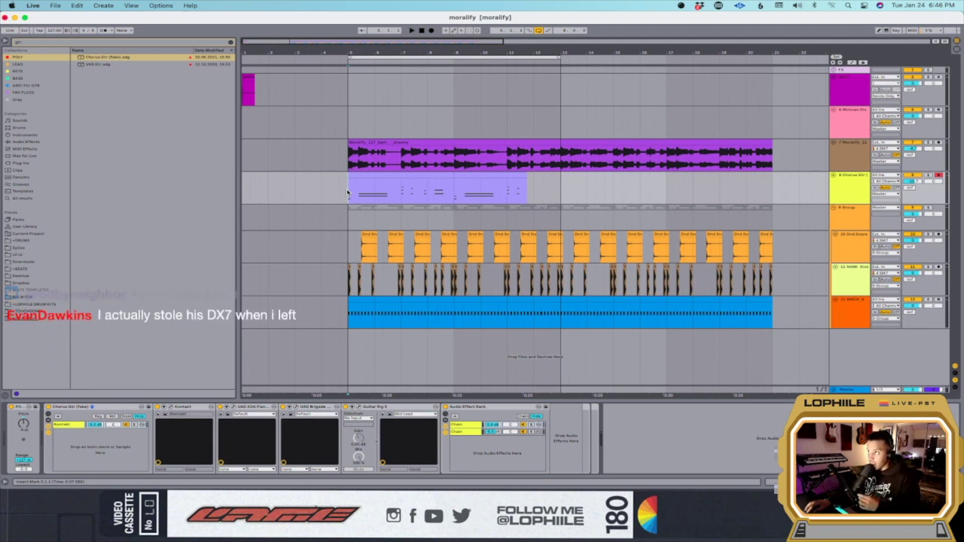
# Examine the Evolution Jazz Archtop instrument in the Chorus Gtr rack's Kontakt plug-in and close its window.
pyautogui.click(172, 408)
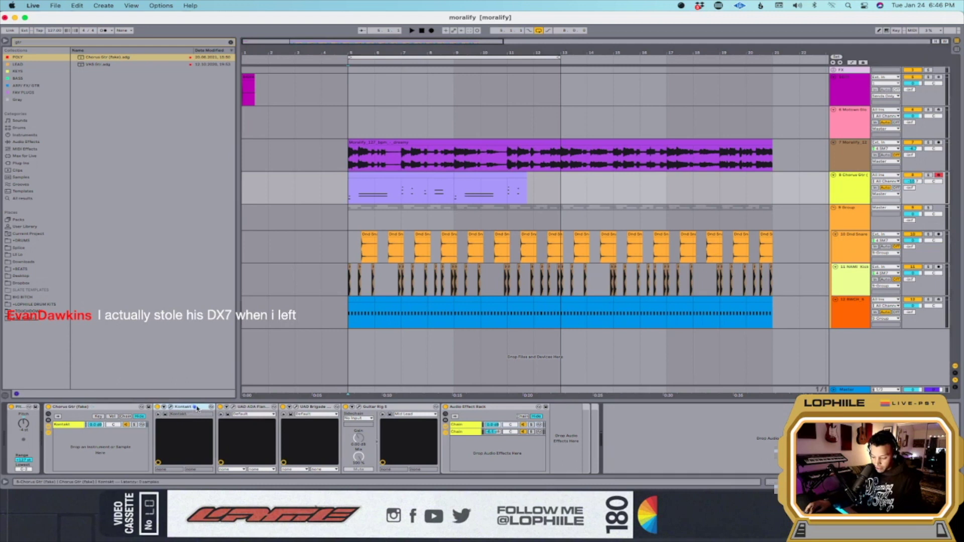
pyautogui.click(171, 407)
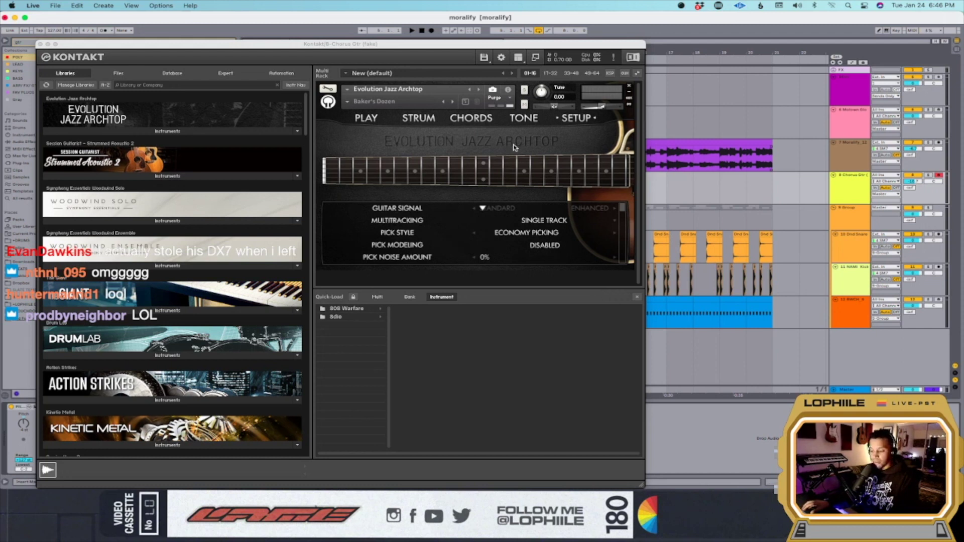
pyautogui.click(40, 45)
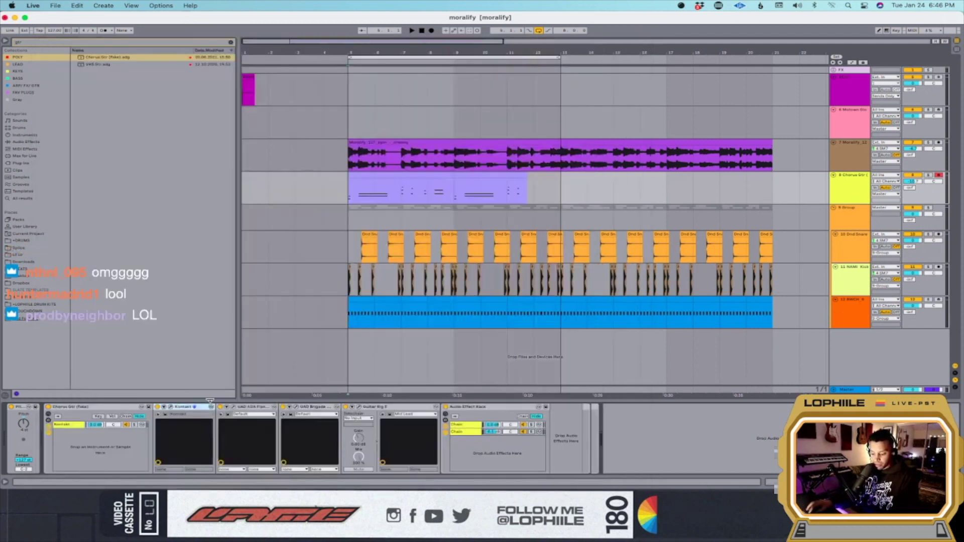
# Inspect the UAD ADA Flanger, Brigade Chorus and Guitar Rig 5 settings, and the second chain of the Audio Effect Rack.
pyautogui.click(237, 410)
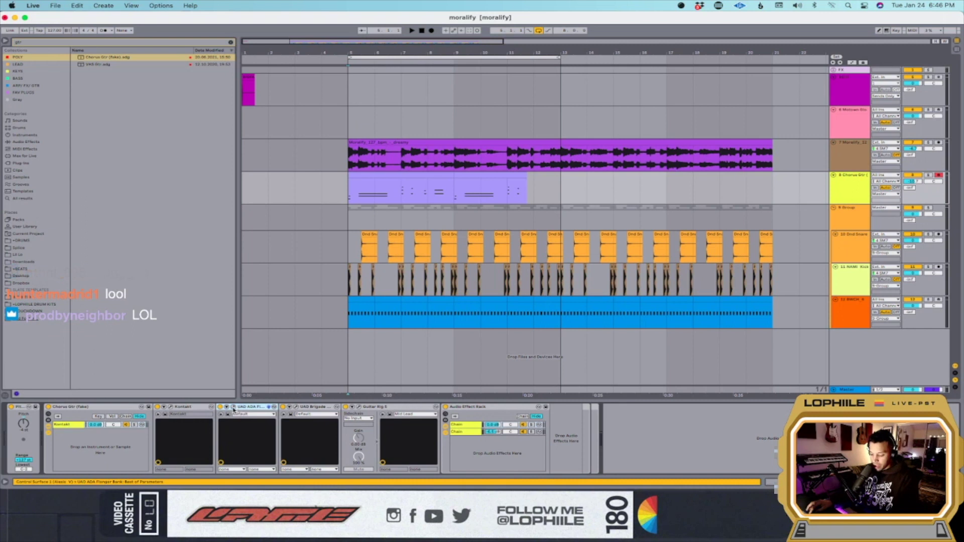
pyautogui.click(234, 407)
pyautogui.click(298, 408)
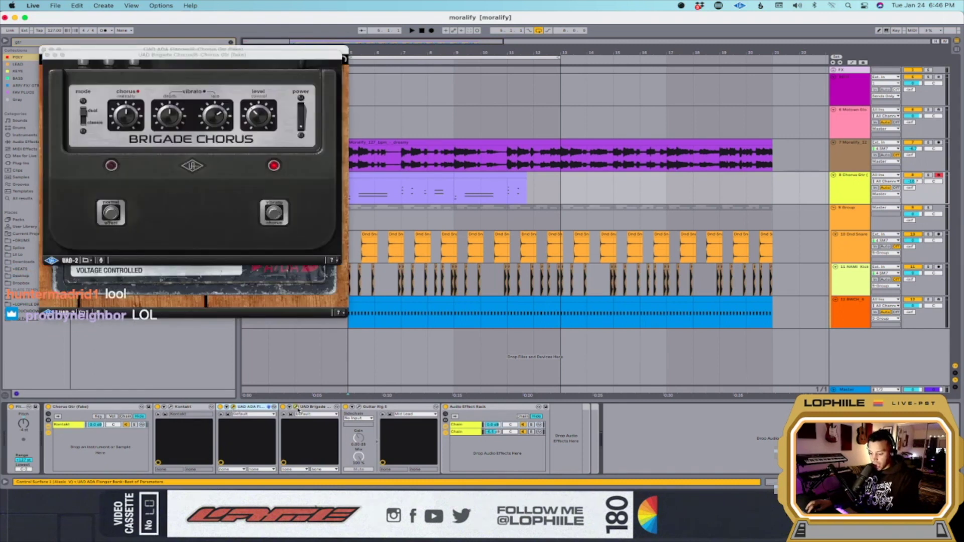
pyautogui.click(360, 408)
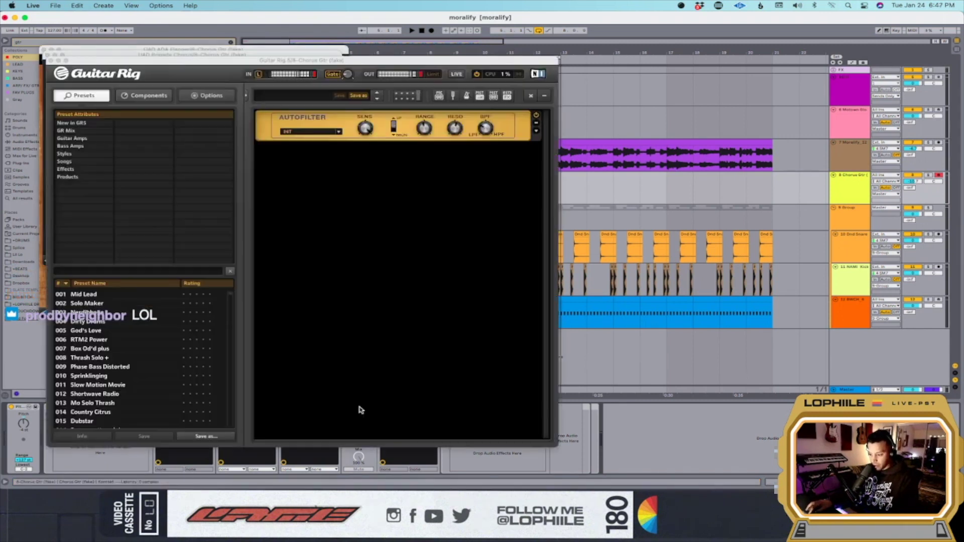
pyautogui.click(50, 60)
pyautogui.click(46, 55)
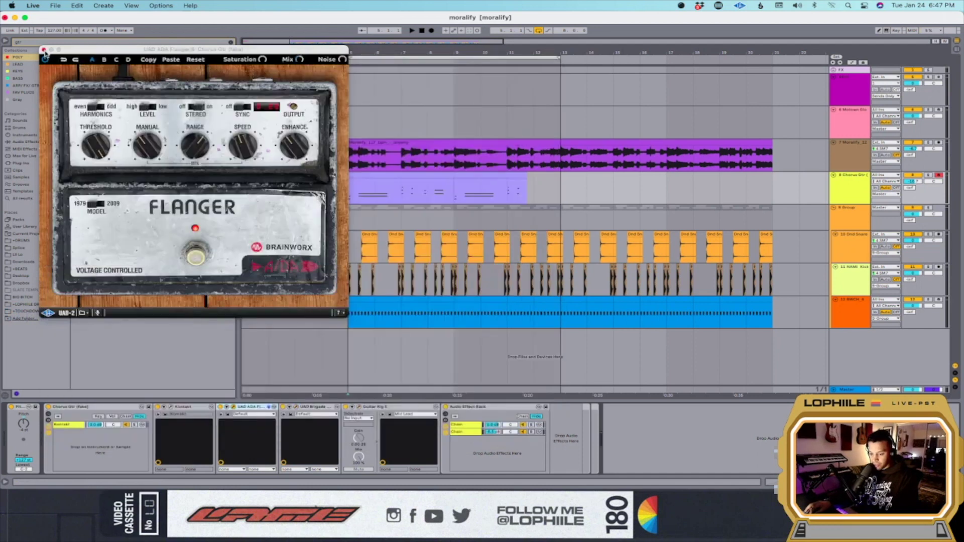
pyautogui.click(44, 49)
pyautogui.click(477, 408)
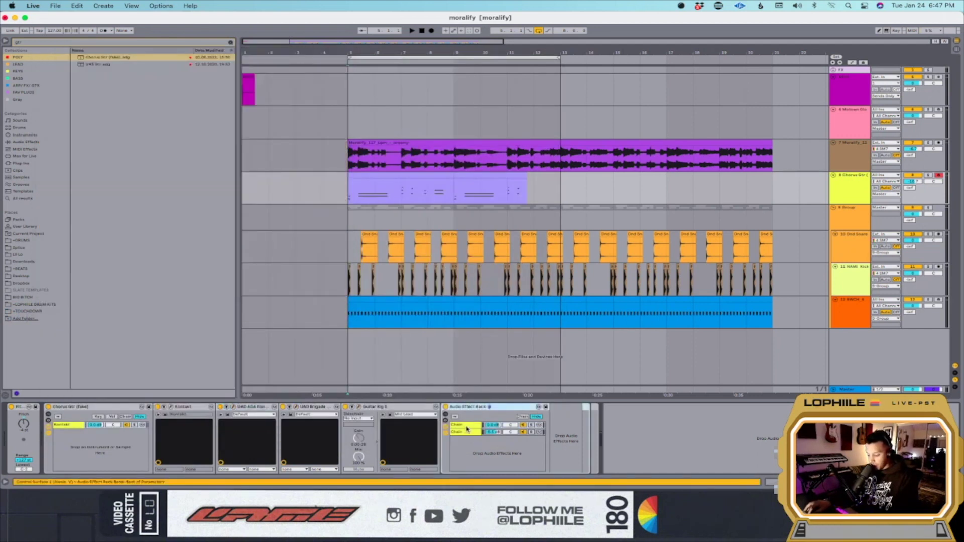
pyautogui.click(467, 430)
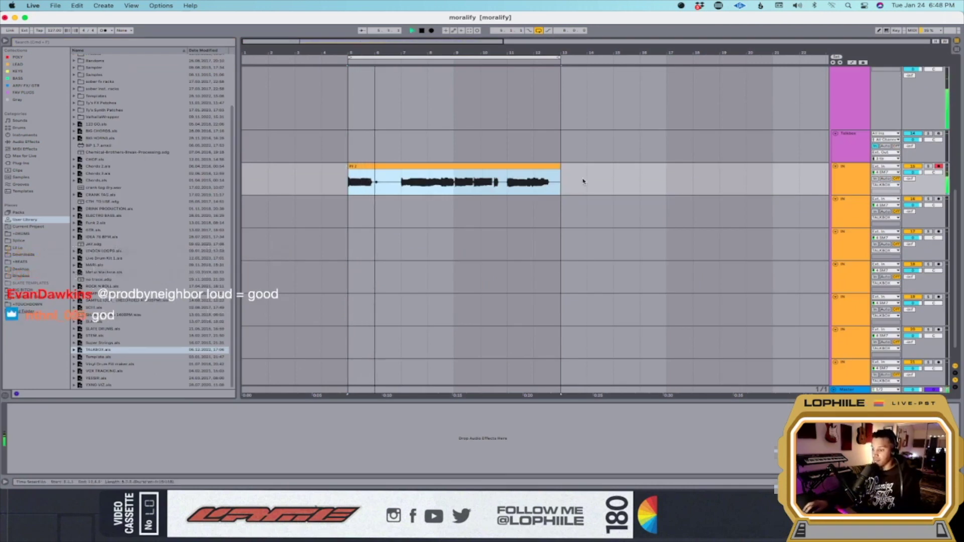
# Listen to the talkbox recording on the first IN track from bar 7 and around bar 12.
pyautogui.click(402, 191)
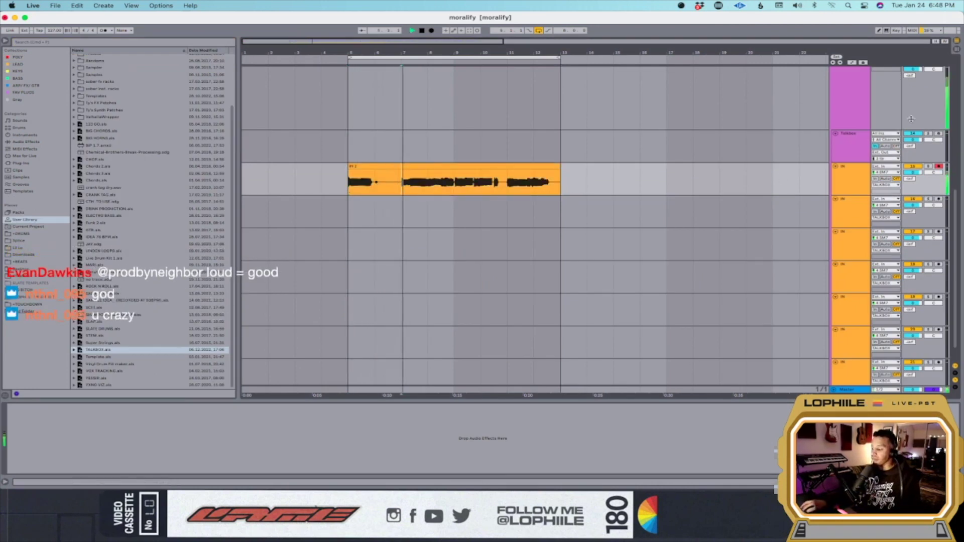
pyautogui.scroll(2, 923, 88)
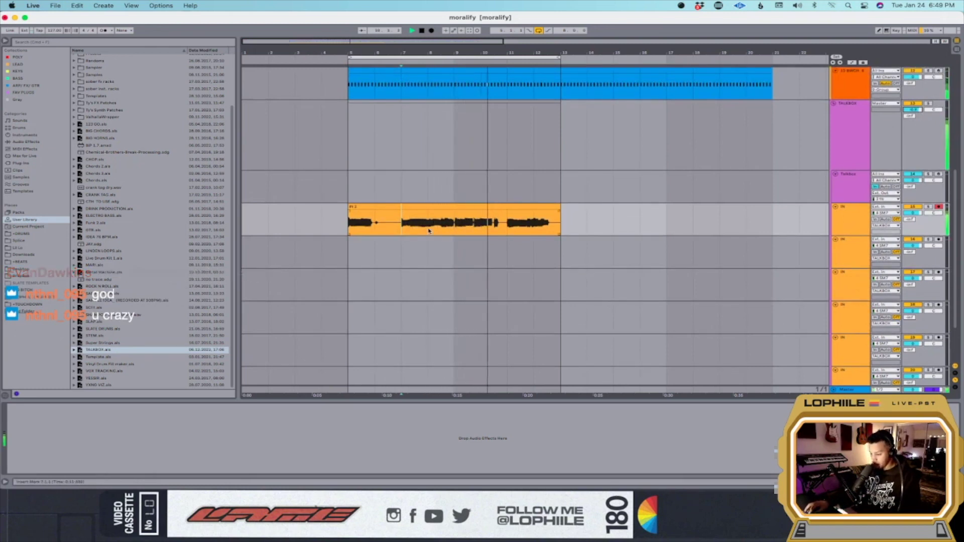
pyautogui.click(533, 223)
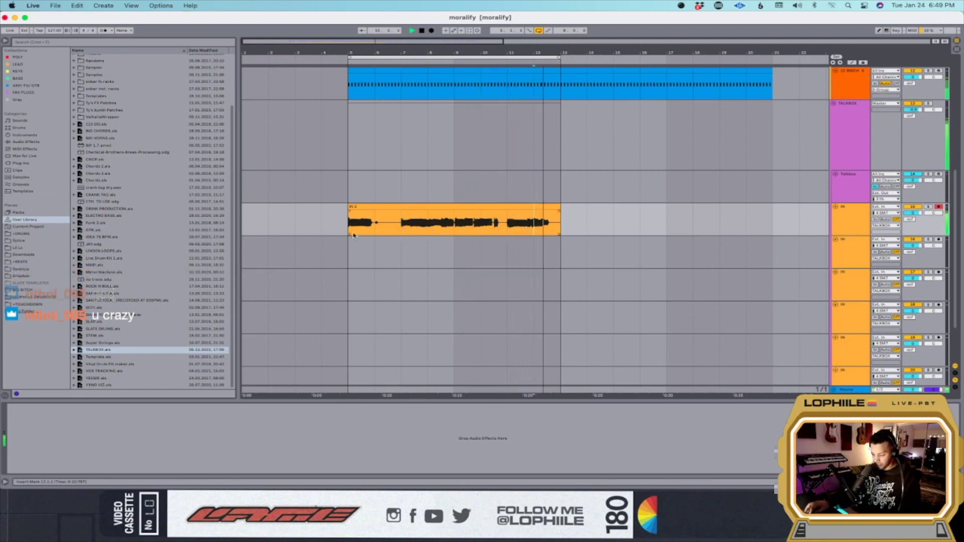
pyautogui.press('super+d')
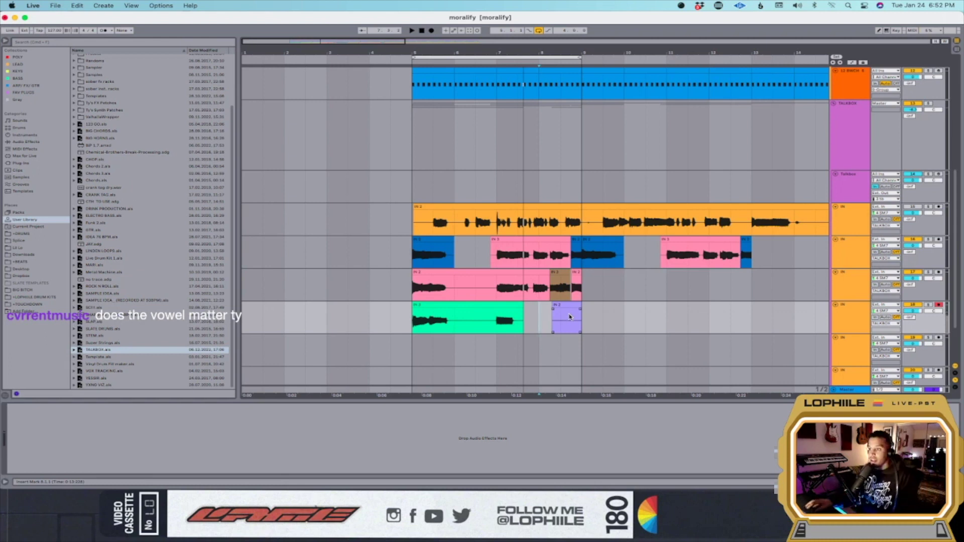
# Delete the talkbox audio after bar 6 on the fourth IN track and restart playback from bar 5.
pyautogui.moveTo(504, 320); pyautogui.dragTo(667, 317)
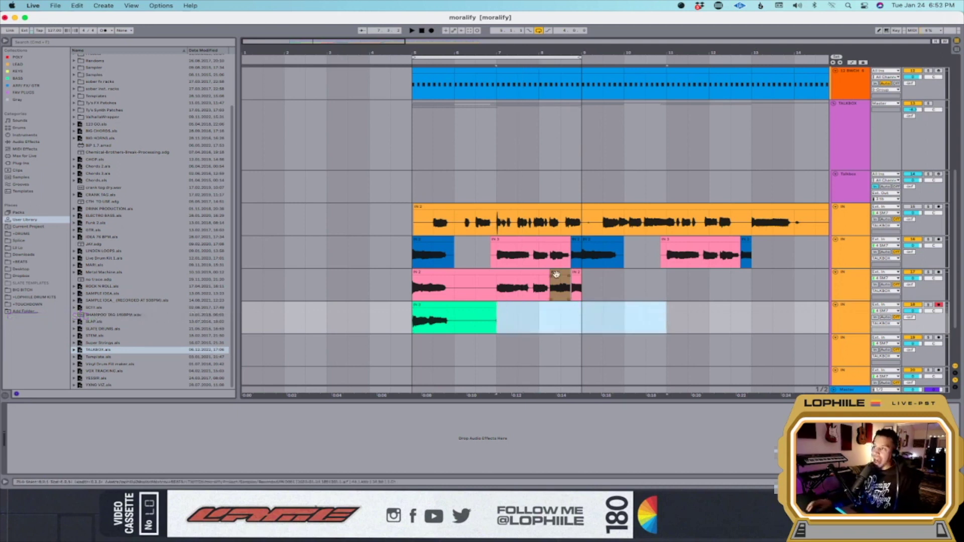
pyautogui.click(413, 328)
pyautogui.moveTo(474, 324); pyautogui.dragTo(543, 327)
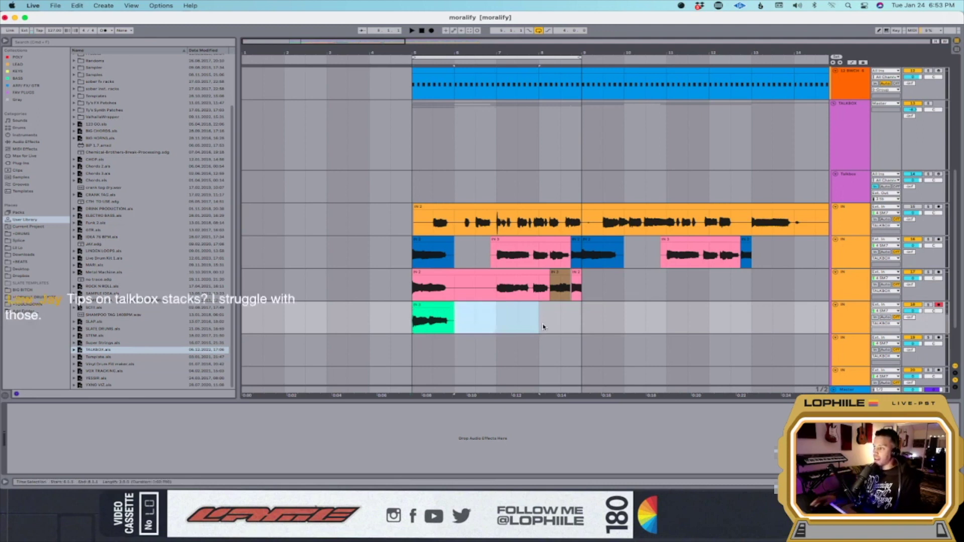
pyautogui.click(416, 318)
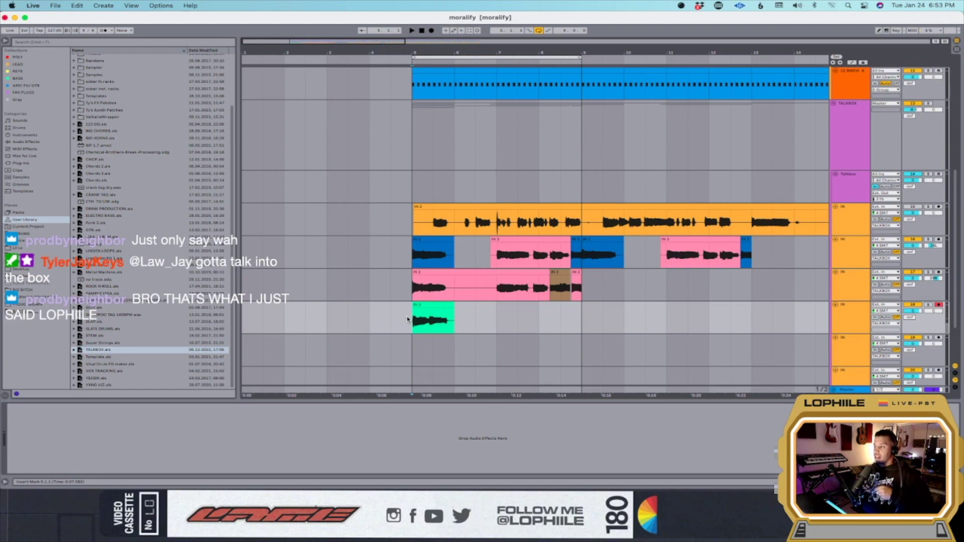
pyautogui.press('space')
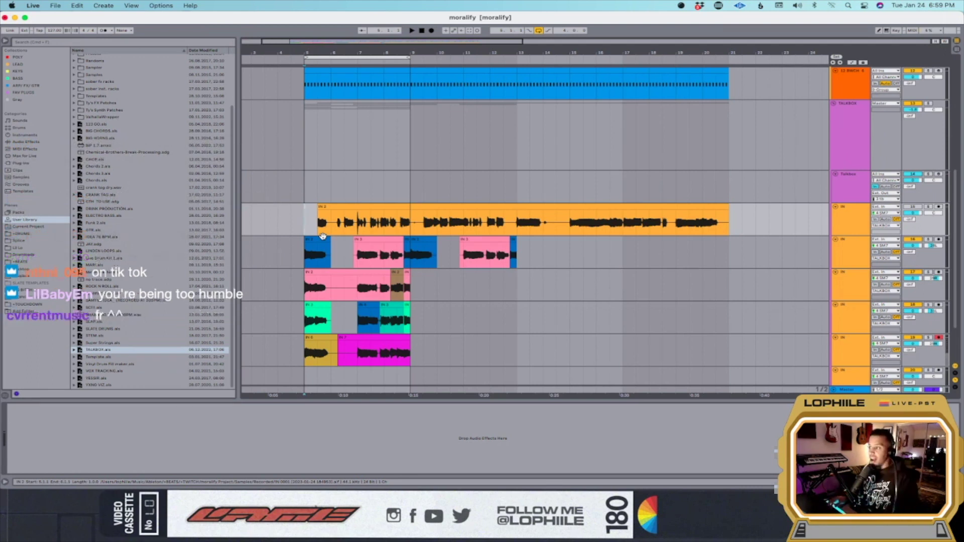
# Shrink the TALKBOX group track's height and play the enlarged talkbox section from bar 5.
pyautogui.click(852, 163)
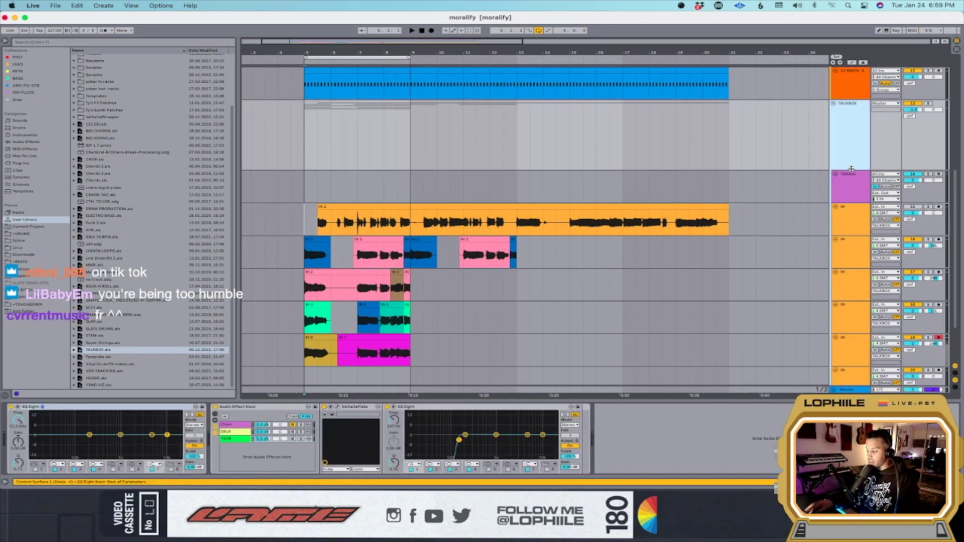
pyautogui.moveTo(852, 169); pyautogui.dragTo(852, 133)
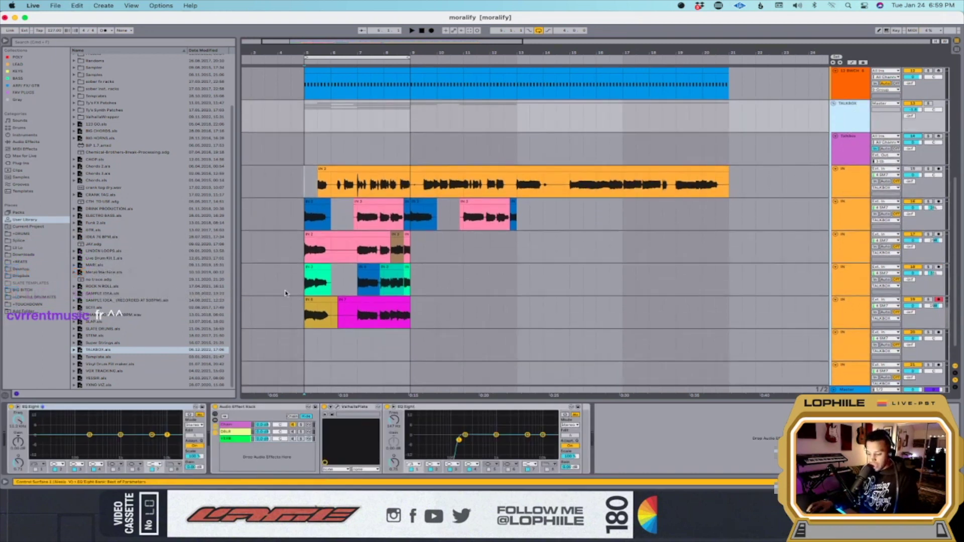
pyautogui.click(300, 180)
pyautogui.press('+')
pyautogui.press('+')
pyautogui.press('space')
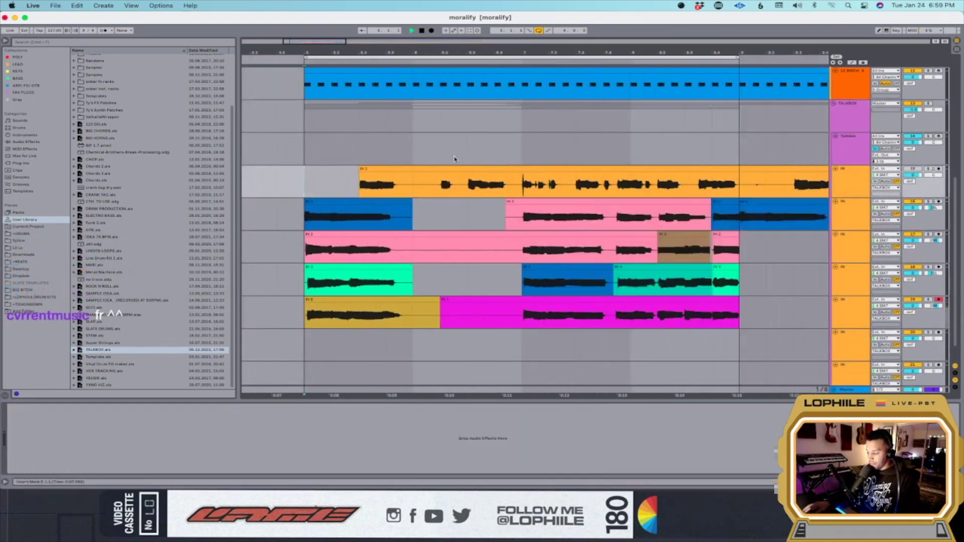
# Solo the TALKBOX group, show its effect devices and listen to the stacked takes from bar 5.
pyautogui.click(928, 102)
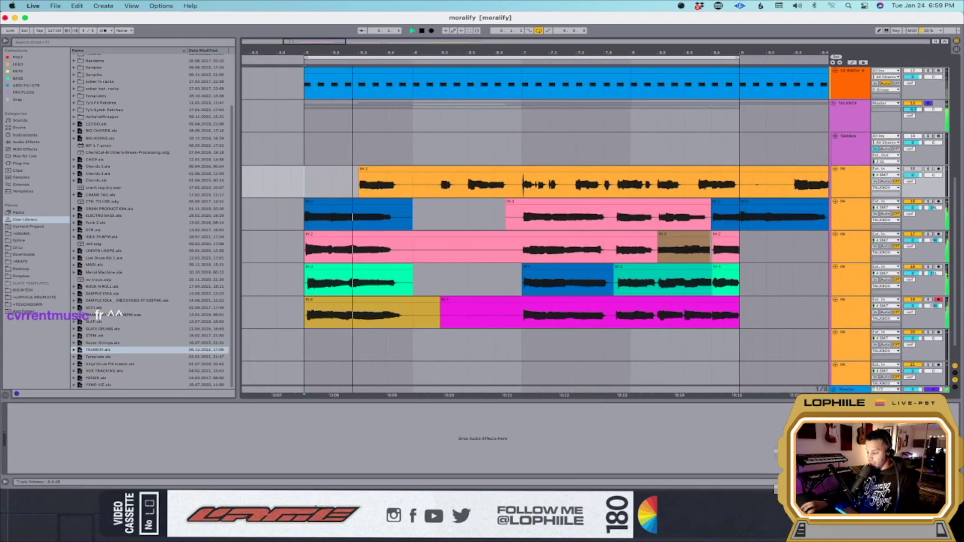
pyautogui.click(846, 116)
pyautogui.press('space')
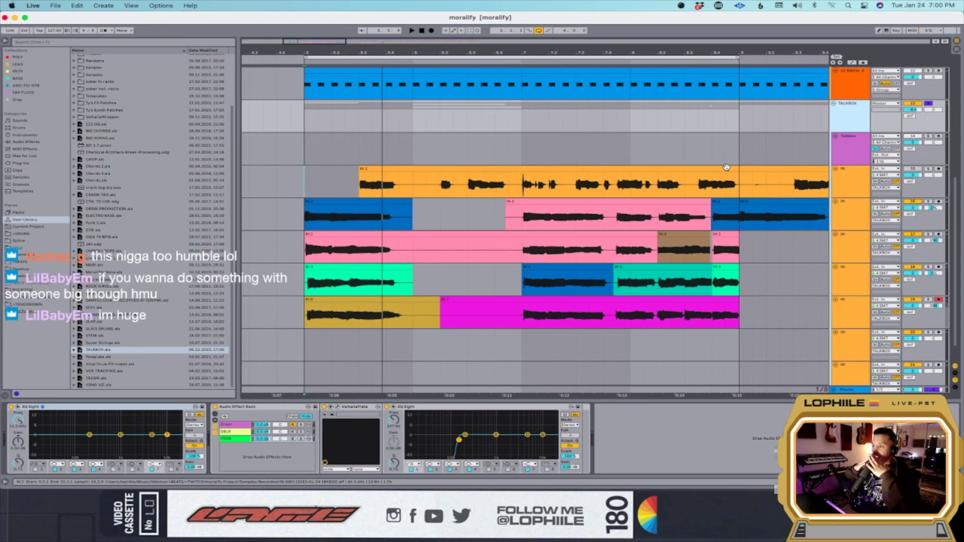
pyautogui.press('space')
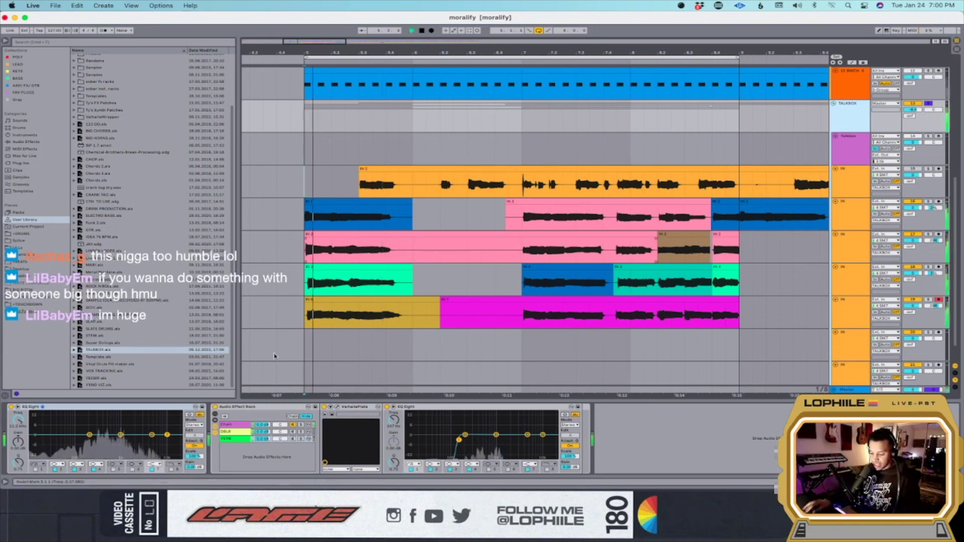
pyautogui.press('space')
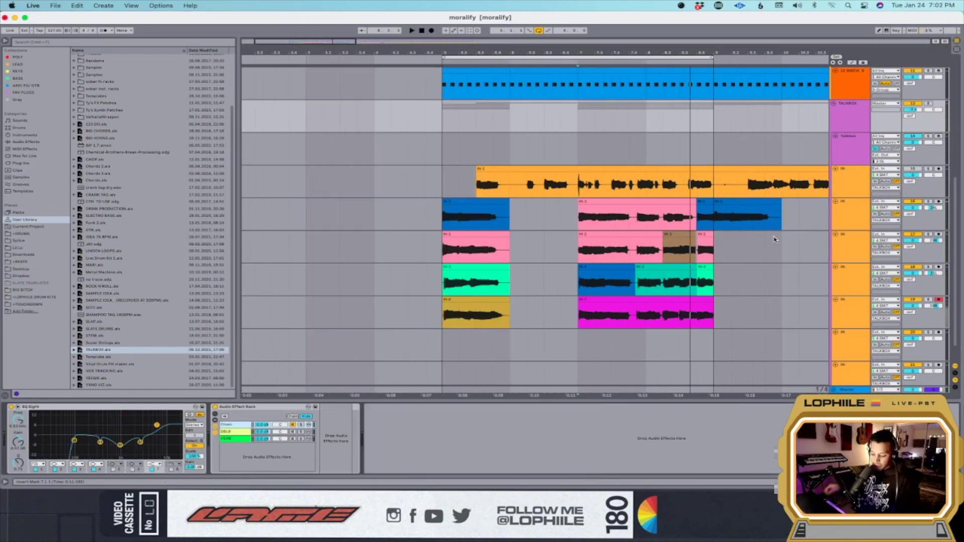
# Turn off the direct signal in the DBLR chain's Doubler plug-in, raise that chain's volume and play the result.
pyautogui.click(238, 433)
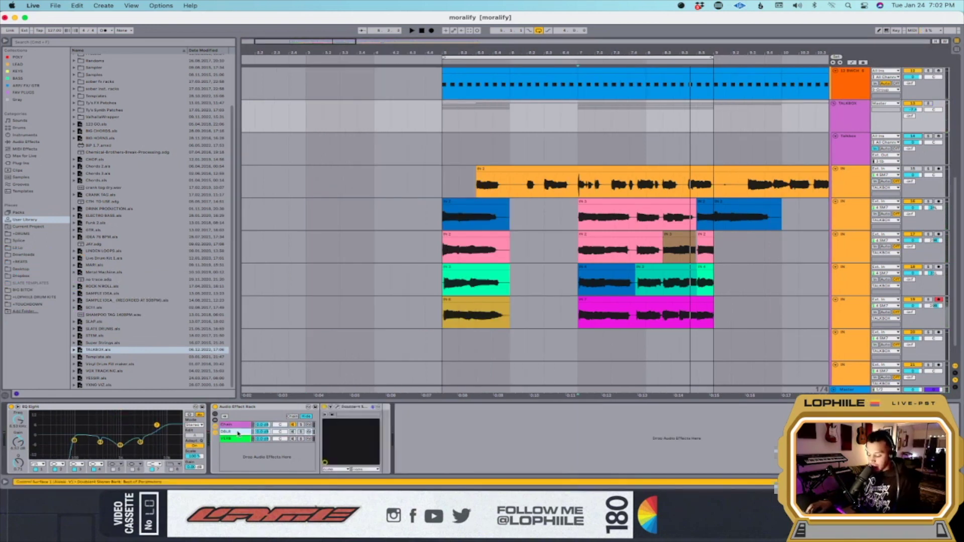
pyautogui.click(338, 409)
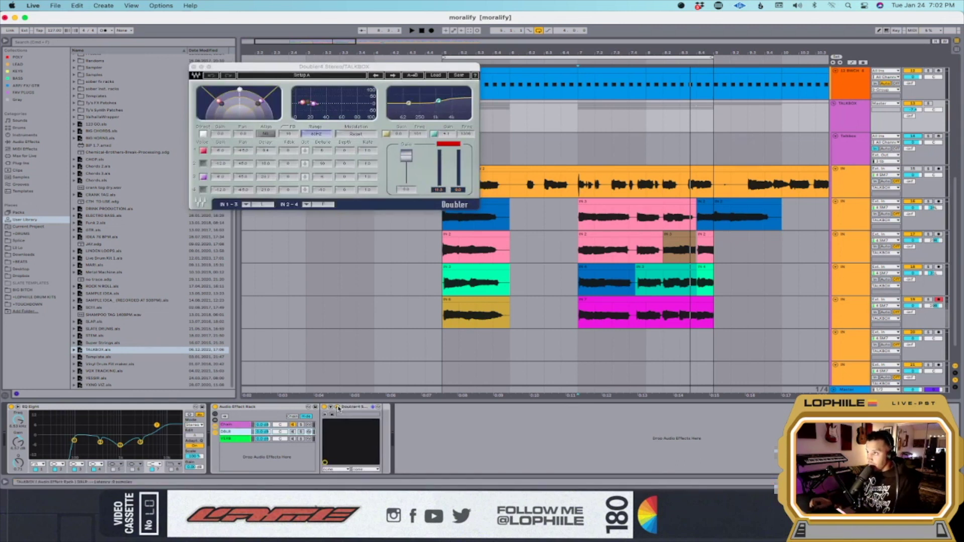
pyautogui.click(204, 134)
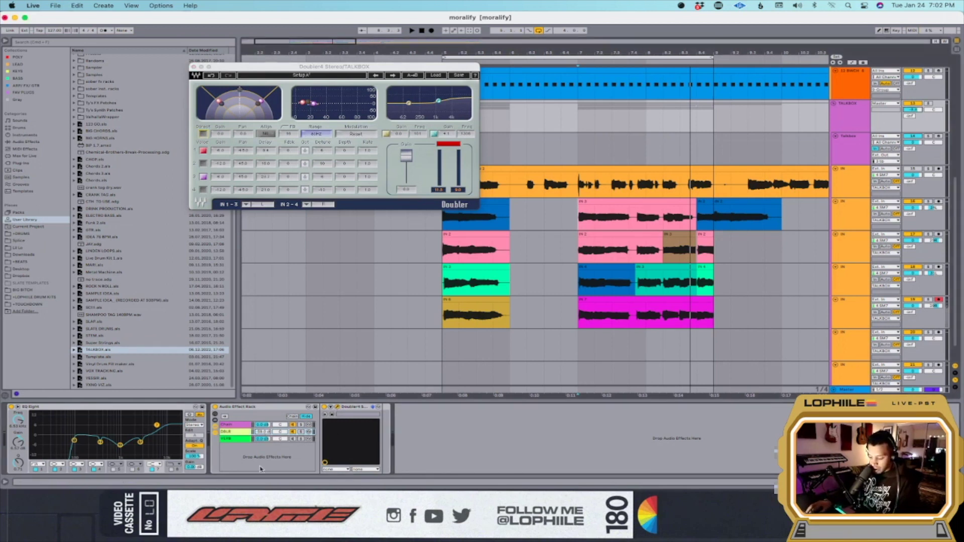
pyautogui.moveTo(263, 432); pyautogui.dragTo(263, 404)
pyautogui.press('space')
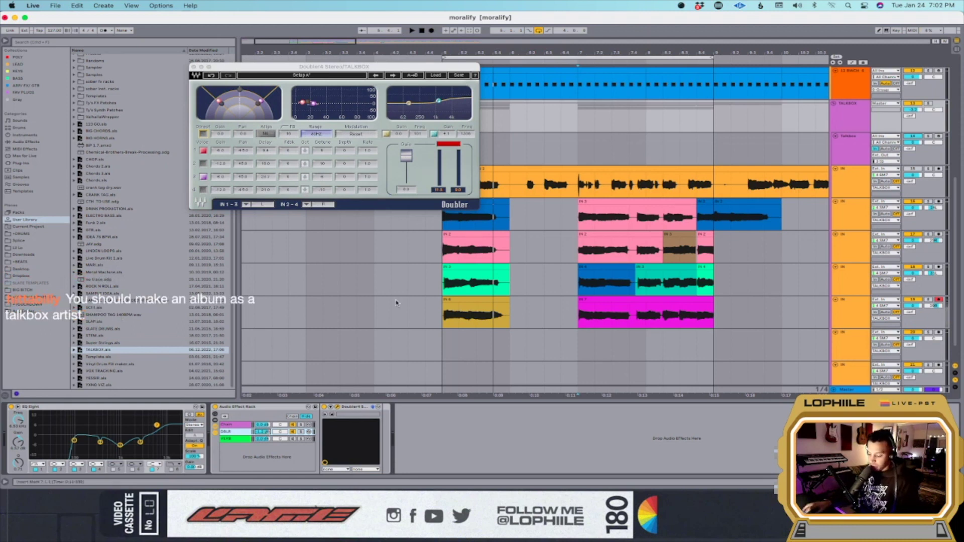
# Play the arrangement from bar 5 and duplicate the stacked talkbox clips of bars 5 to 9.
pyautogui.click(442, 248)
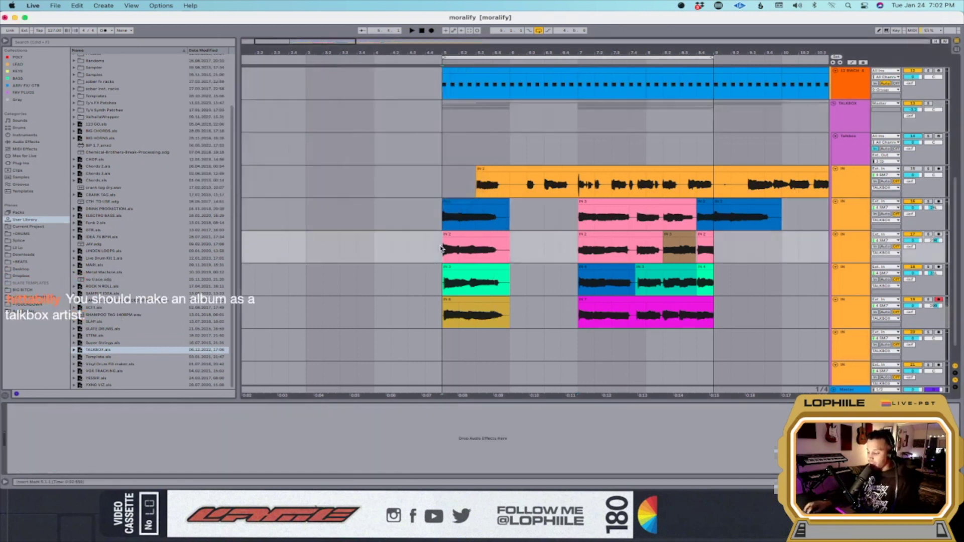
pyautogui.press('space')
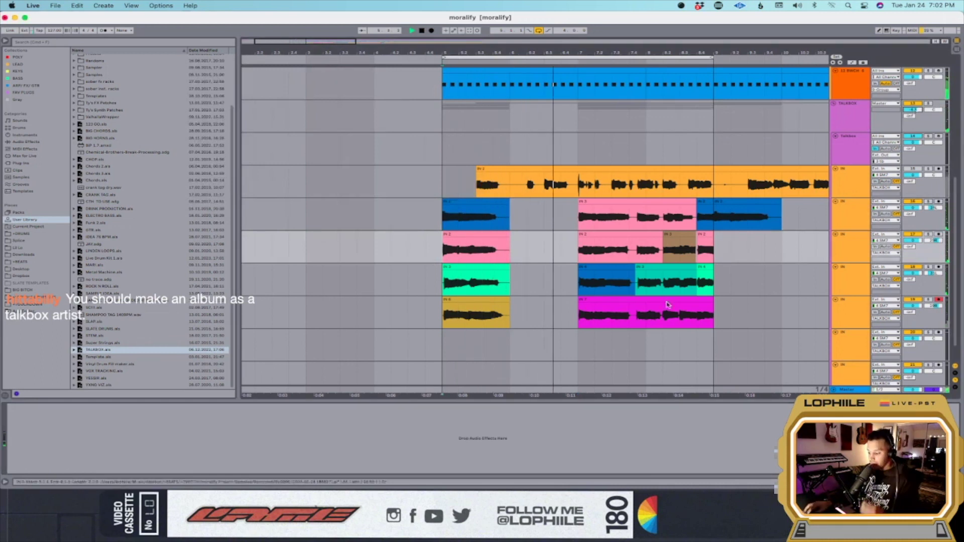
pyautogui.keyDown('shift'); pyautogui.click(711, 317); pyautogui.keyUp('shift')
pyautogui.hotkey('ctrl', 'd')
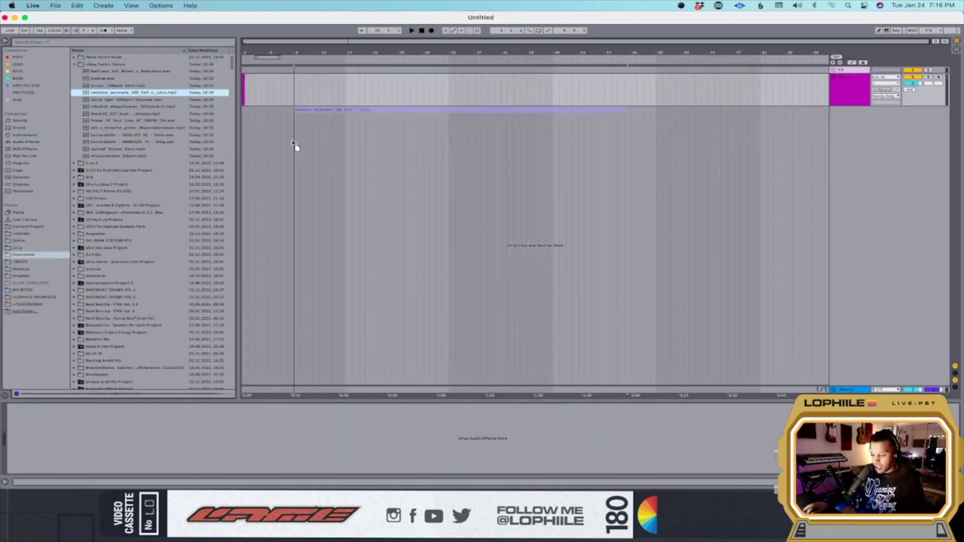
# Place the celestial serenade sample on a new audio track in the untitled set and raise its clip gain.
pyautogui.moveTo(295, 146); pyautogui.dragTo(320, 106)
pyautogui.doubleClick(303, 110)
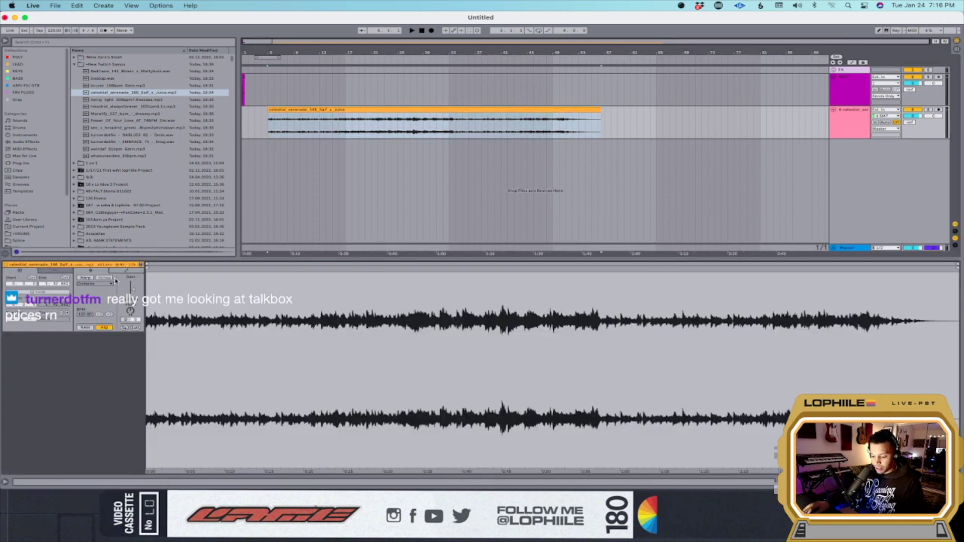
pyautogui.moveTo(132, 292); pyautogui.dragTo(132, 285)
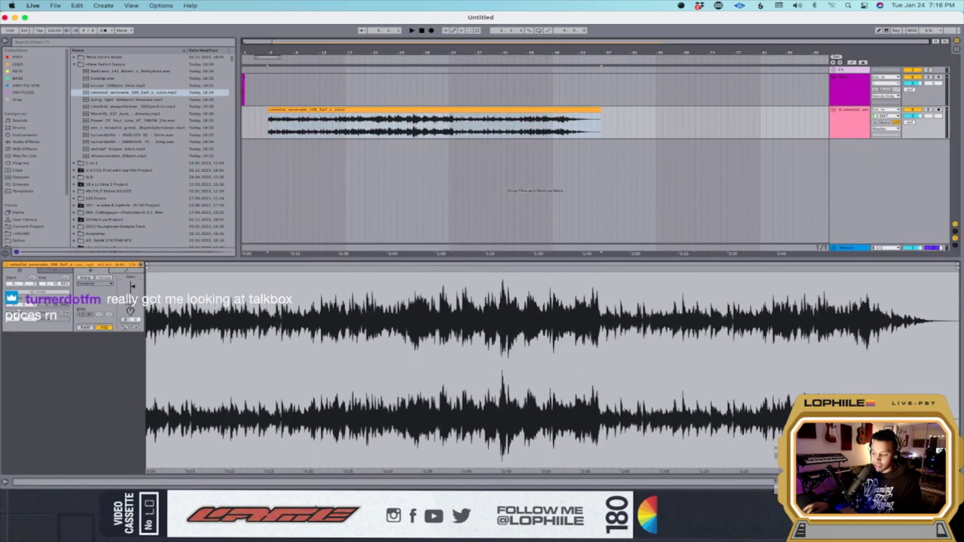
# Move the celestial serenade clip to start at bar 9 and open the set's tempo for editing.
pyautogui.click(317, 86)
pyautogui.moveTo(317, 110); pyautogui.dragTo(344, 113)
pyautogui.click(57, 31)
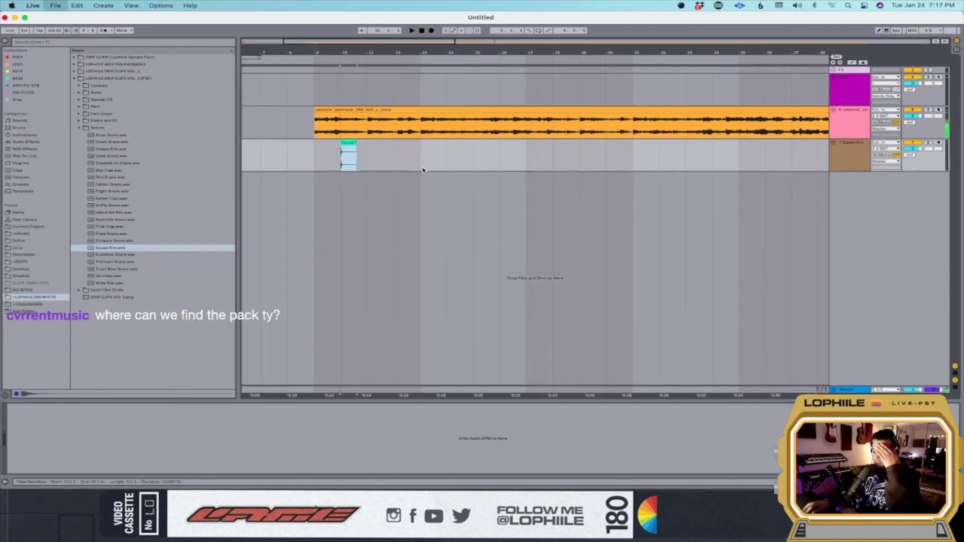
# Save the Live Set in the +TWITCH folder under the name celestial serenade.
pyautogui.press('super+s')
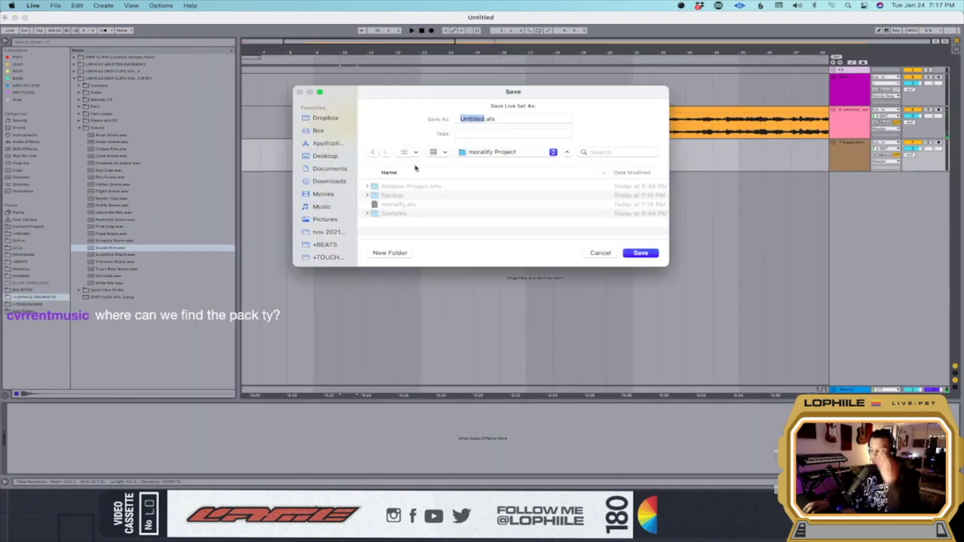
pyautogui.click(510, 153)
pyautogui.click(509, 163)
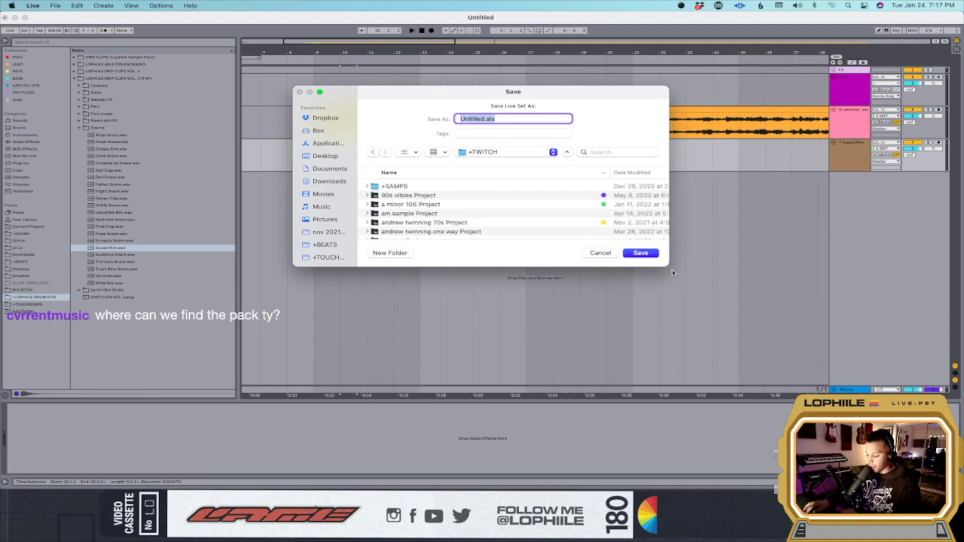
pyautogui.moveTo(668, 270); pyautogui.dragTo(687, 310)
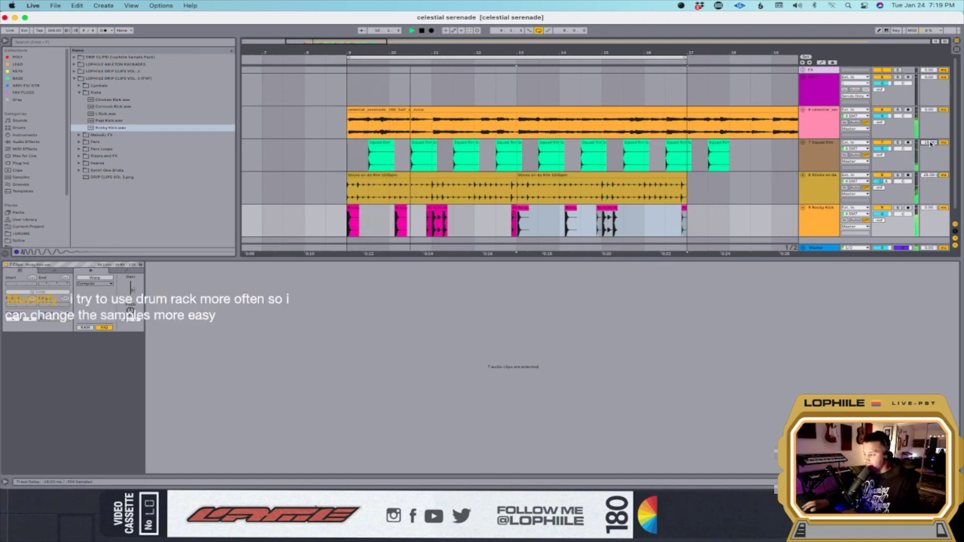
# Check the track delays of the Squad Rim and Sticks on da Rim tracks, hide the clip view and toggle playback.
pyautogui.click(930, 143)
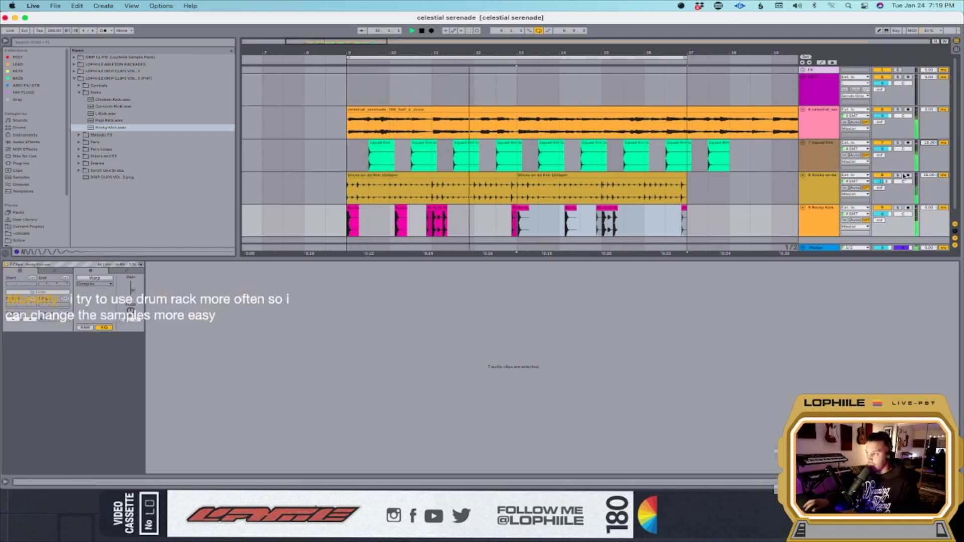
pyautogui.click(929, 176)
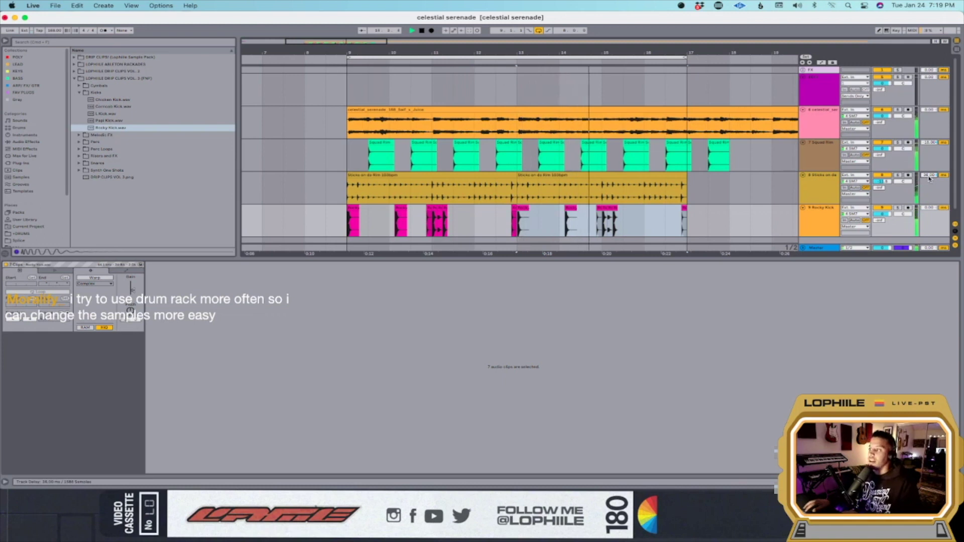
pyautogui.hotkey('shift', 'Tab')
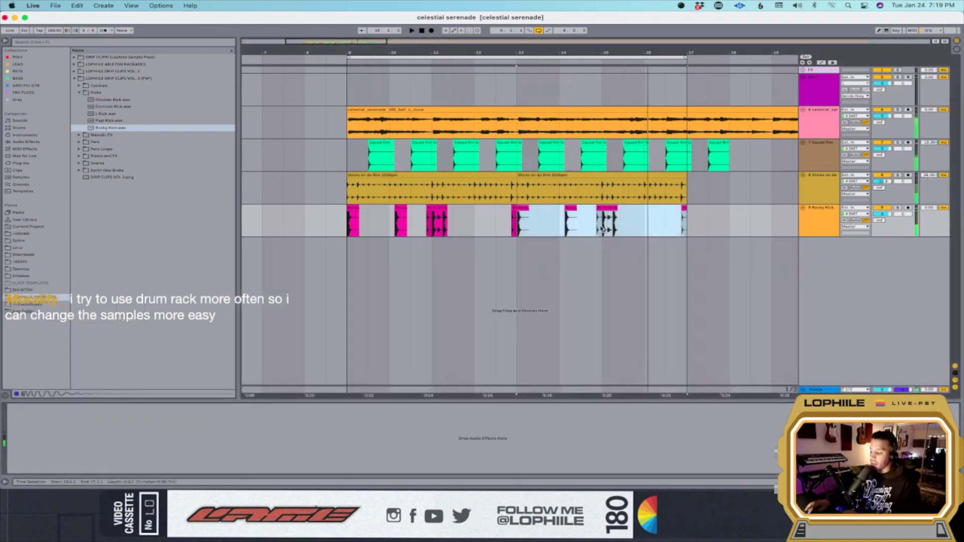
pyautogui.click(571, 229)
pyautogui.press('space')
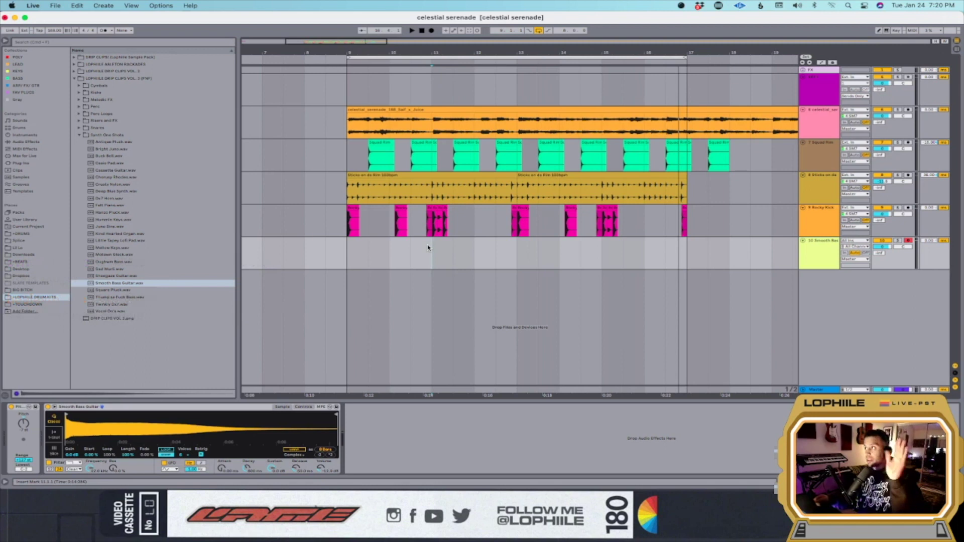
# Record a MIDI bass line over bars 9 to 17 on the Smooth Bass Guitar track and select its ending from bar 16.
pyautogui.click(349, 257)
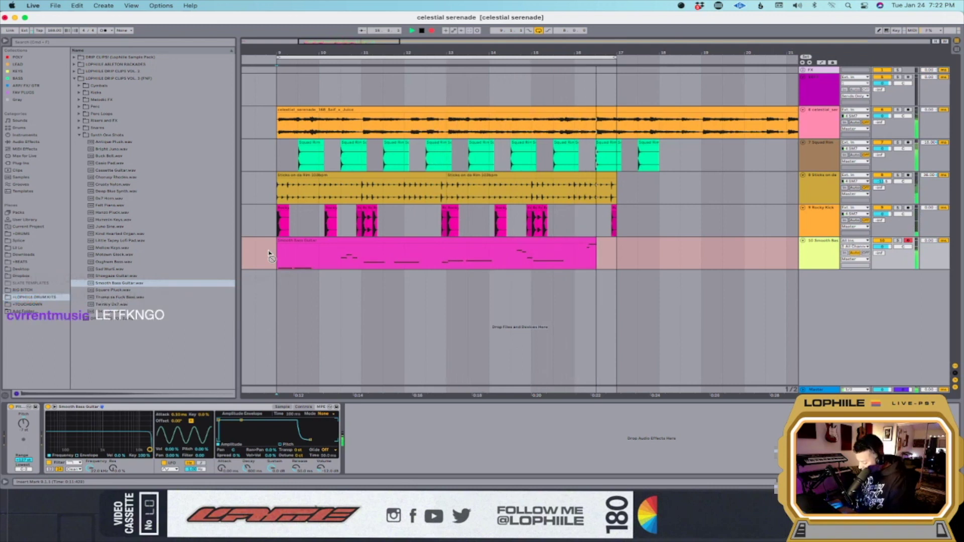
pyautogui.press('space')
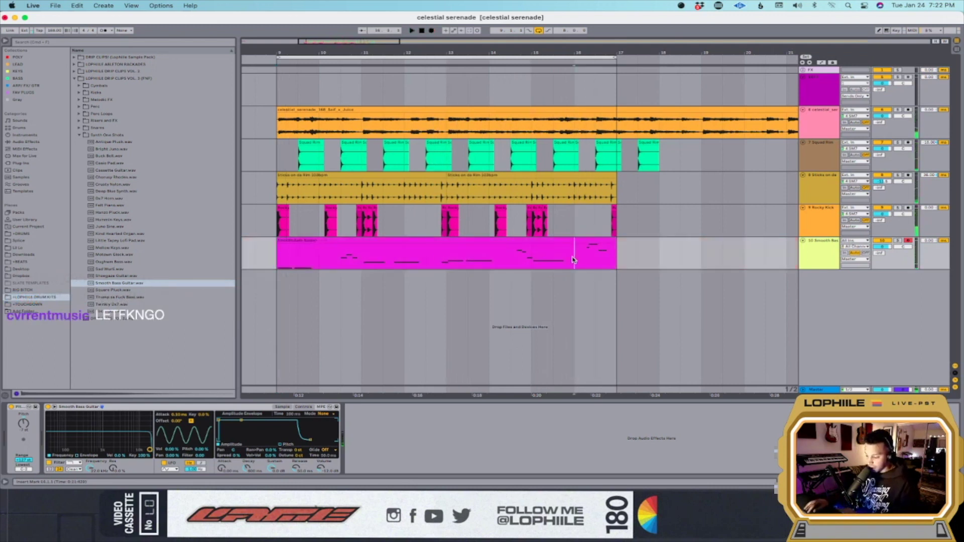
pyautogui.moveTo(572, 254); pyautogui.dragTo(659, 254)
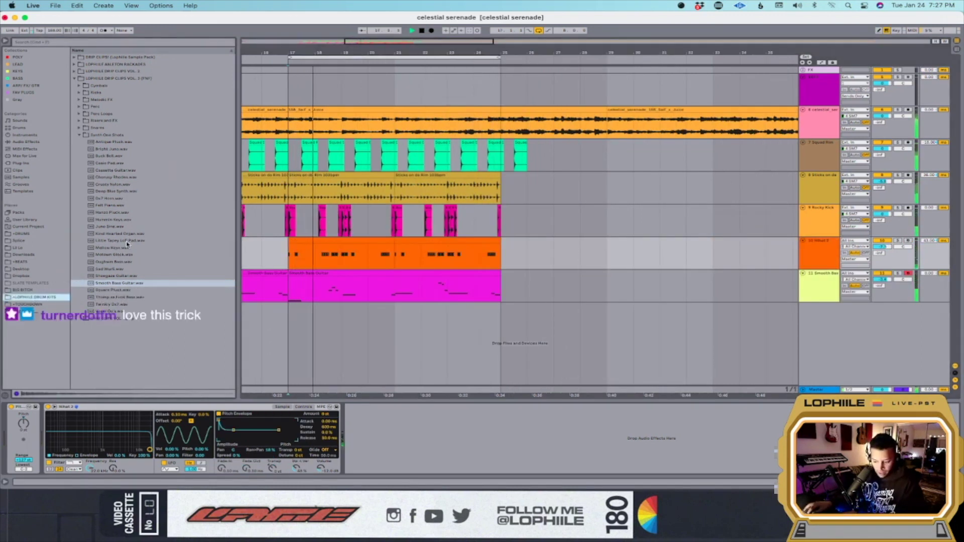
# Browse the drum kit's Melodic FX folder and stop playback.
pyautogui.click(82, 135)
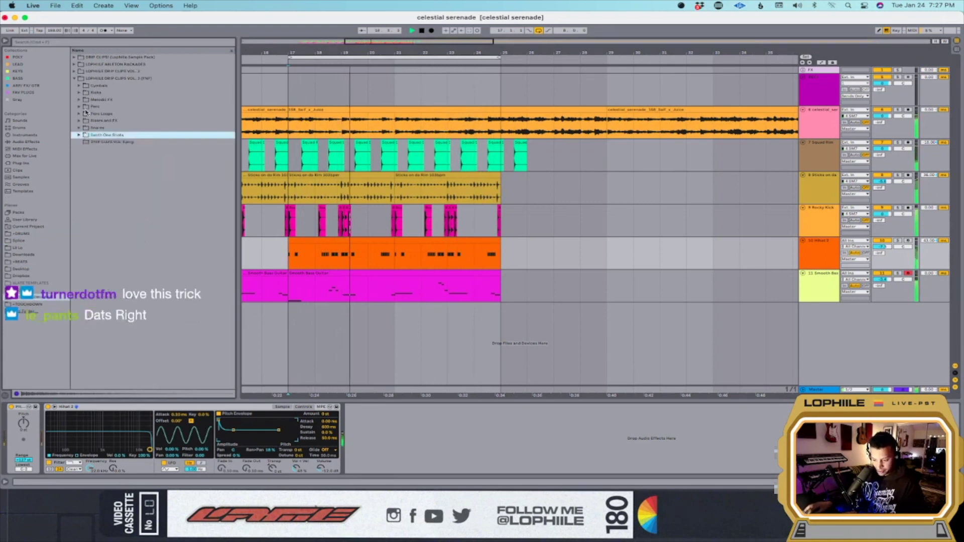
pyautogui.click(80, 100)
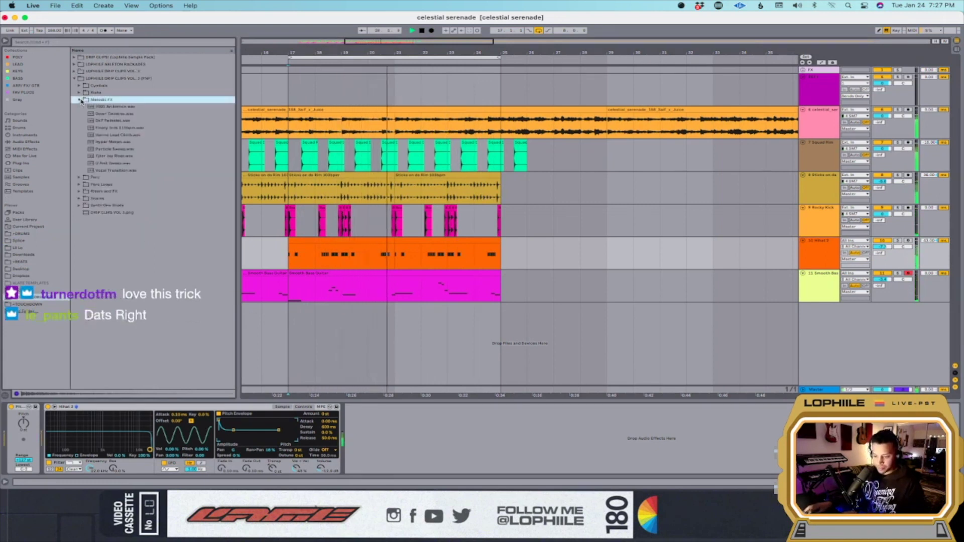
pyautogui.click(80, 100)
pyautogui.click(420, 221)
pyautogui.press('space')
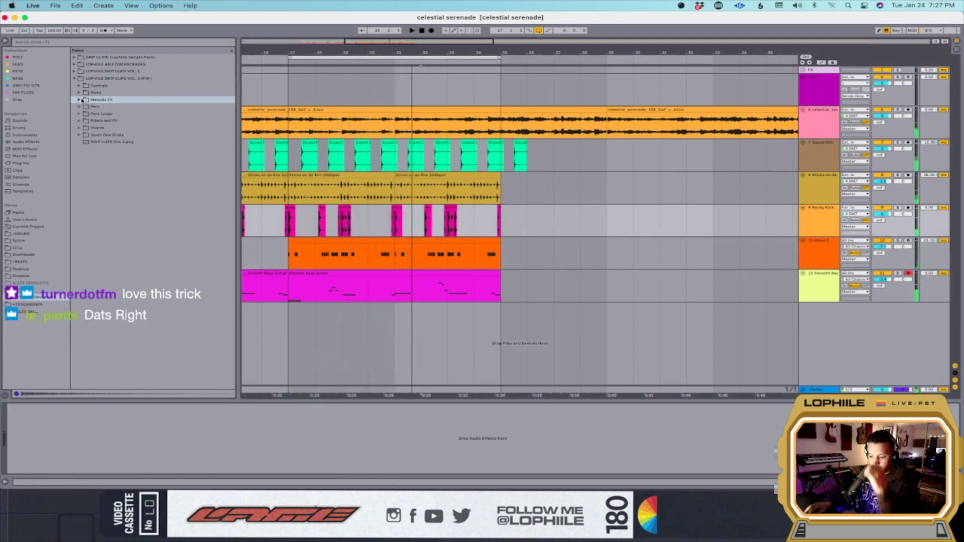
# Audition loops in the Perc Loops folder, add Noisy Snap 148bpm at bar 17 on a new track and enlarge its clip view.
pyautogui.click(79, 114)
pyautogui.click(123, 199)
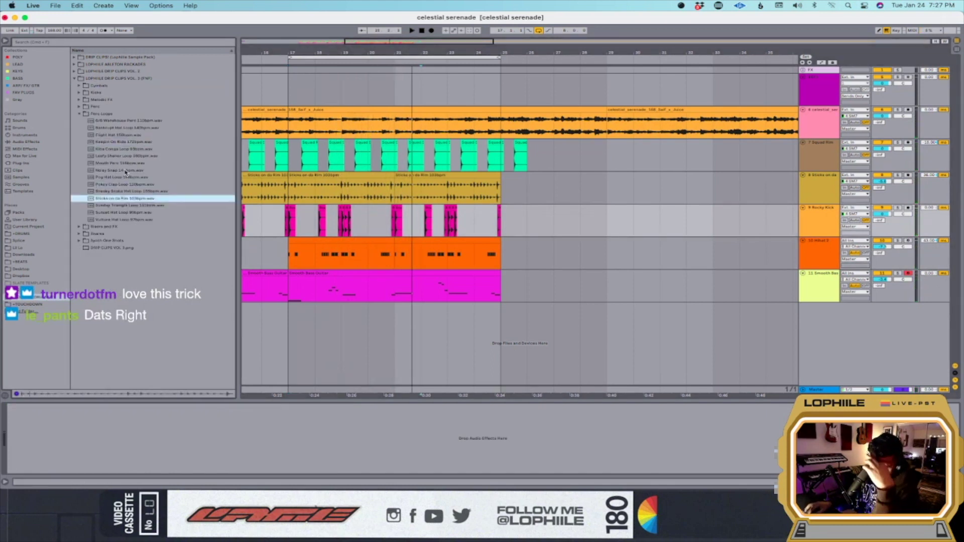
pyautogui.click(123, 163)
pyautogui.click(123, 170)
pyautogui.moveTo(130, 177); pyautogui.dragTo(296, 316)
pyautogui.moveTo(145, 401); pyautogui.dragTo(145, 254)
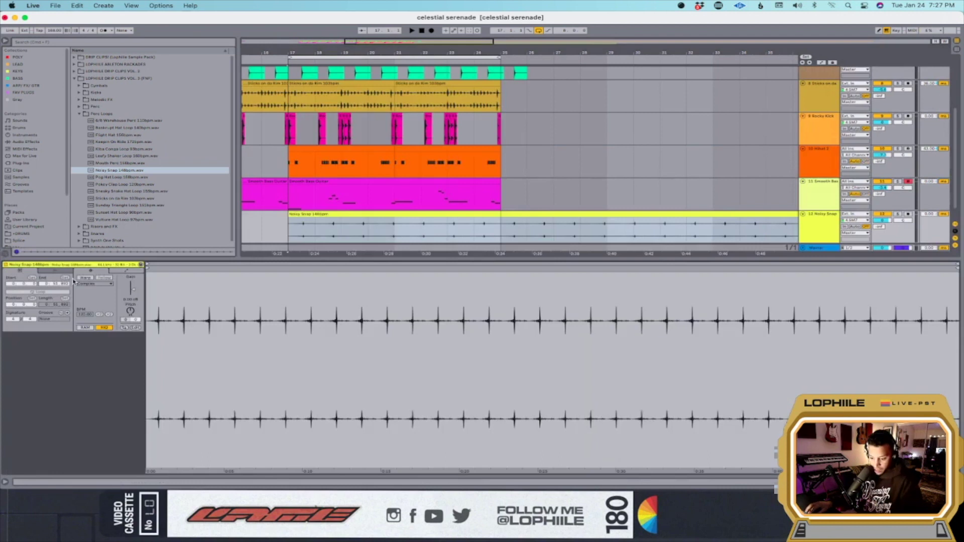
# Warp the Noisy Snap clip with a source tempo of 148 BPM and raise its gain.
pyautogui.click(93, 278)
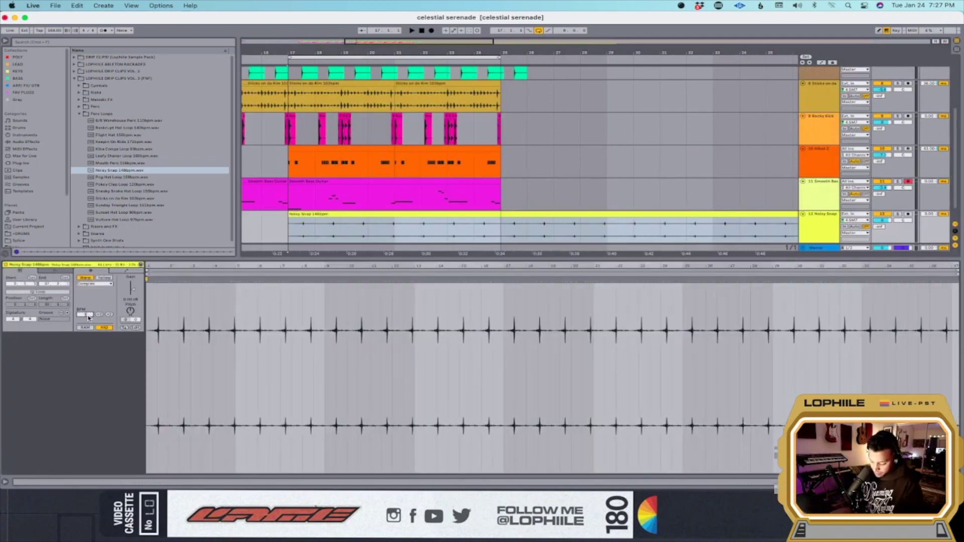
pyautogui.write('148')
pyautogui.press('Return')
pyautogui.moveTo(131, 295); pyautogui.dragTo(132, 287)
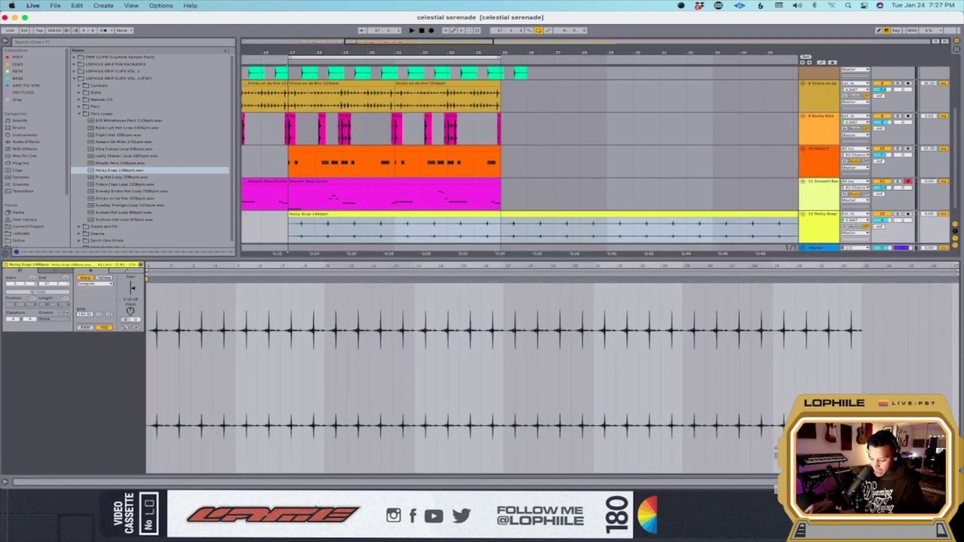
# Play from bar 17, solo the Noisy Snap track to hear it alone and inspect the start of its clip.
pyautogui.press('space')
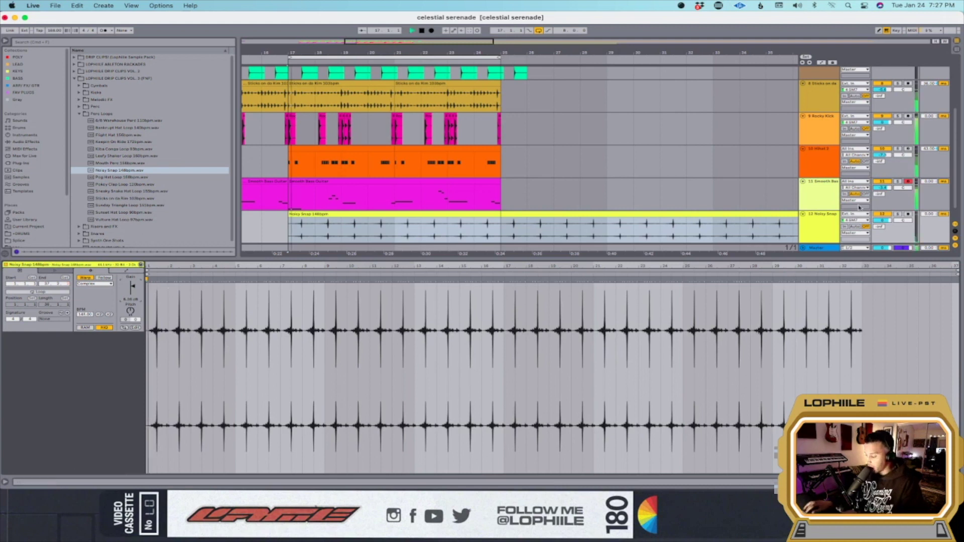
pyautogui.click(898, 216)
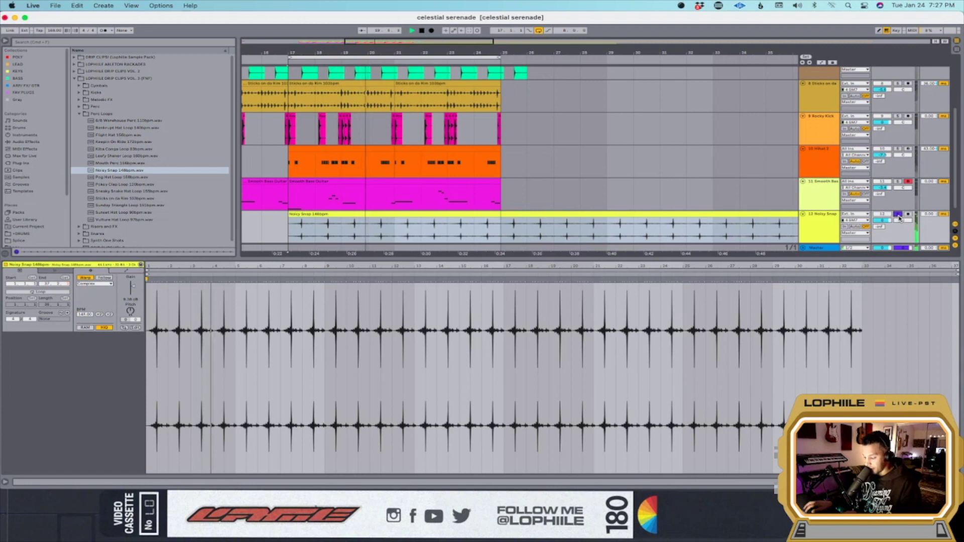
pyautogui.press('space')
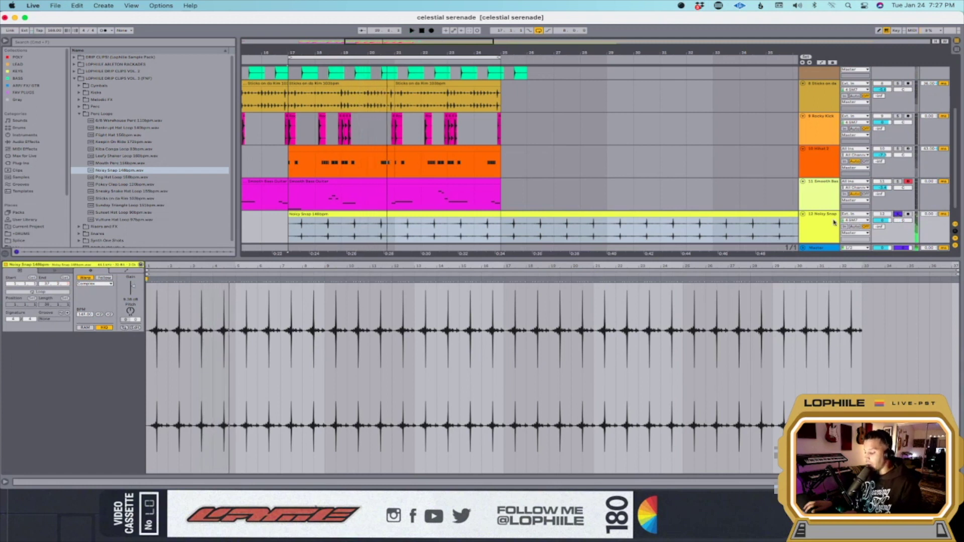
pyautogui.click(280, 236)
pyautogui.scroll(5, 289, 230)
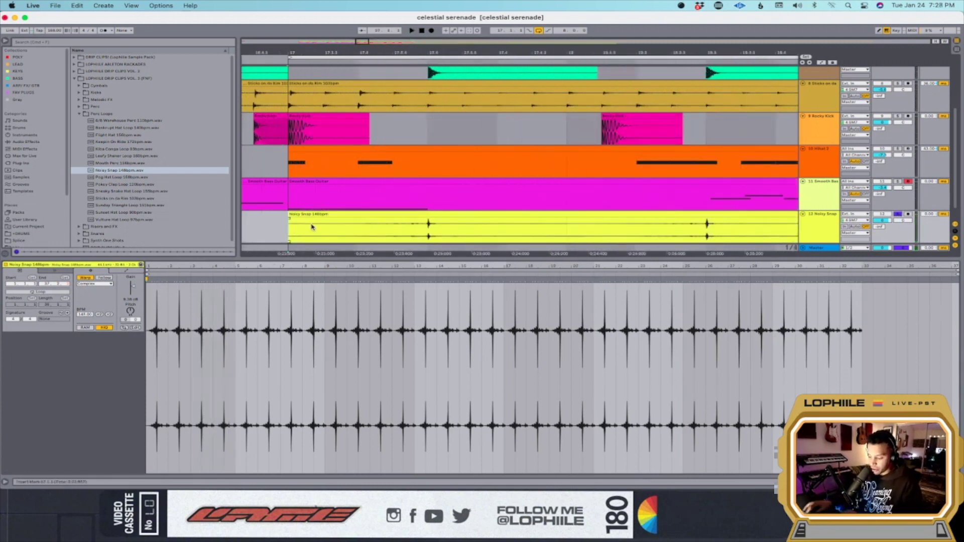
# Search the plug-ins for LFOTool and add it to the Noisy Snap track.
pyautogui.hotkey('shift', 'Tab')
pyautogui.click(49, 43)
pyautogui.write('ris')
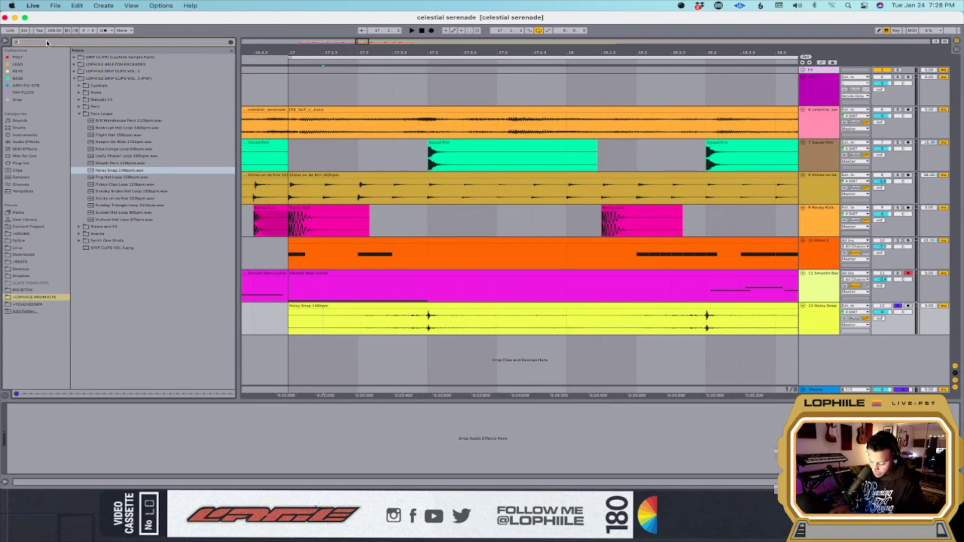
pyautogui.click(25, 164)
pyautogui.moveTo(93, 72); pyautogui.dragTo(122, 88)
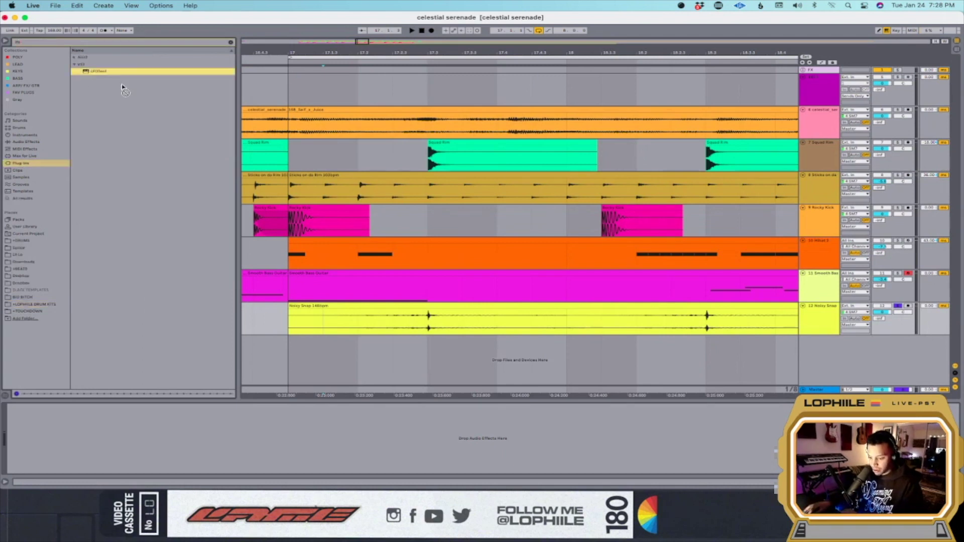
pyautogui.moveTo(449, 320); pyautogui.dragTo(450, 321)
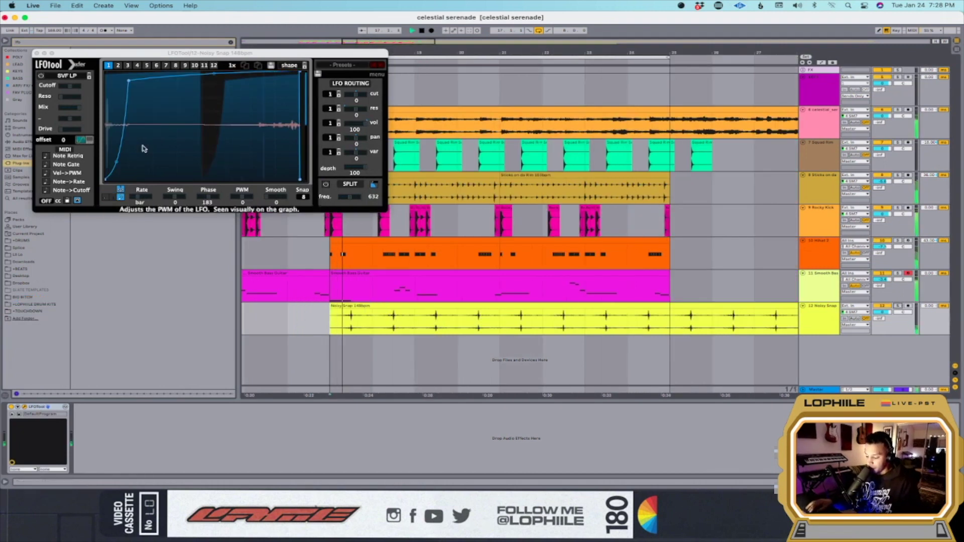
# Collect all files and save the Live Set, then restart playback and hide the LFOTool window.
pyautogui.click(55, 6)
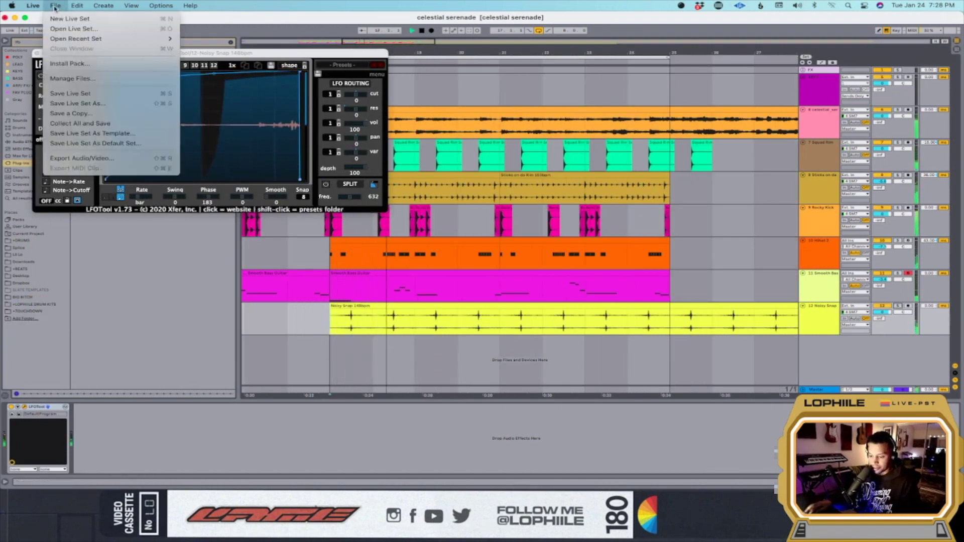
pyautogui.click(104, 127)
pyautogui.press('Return')
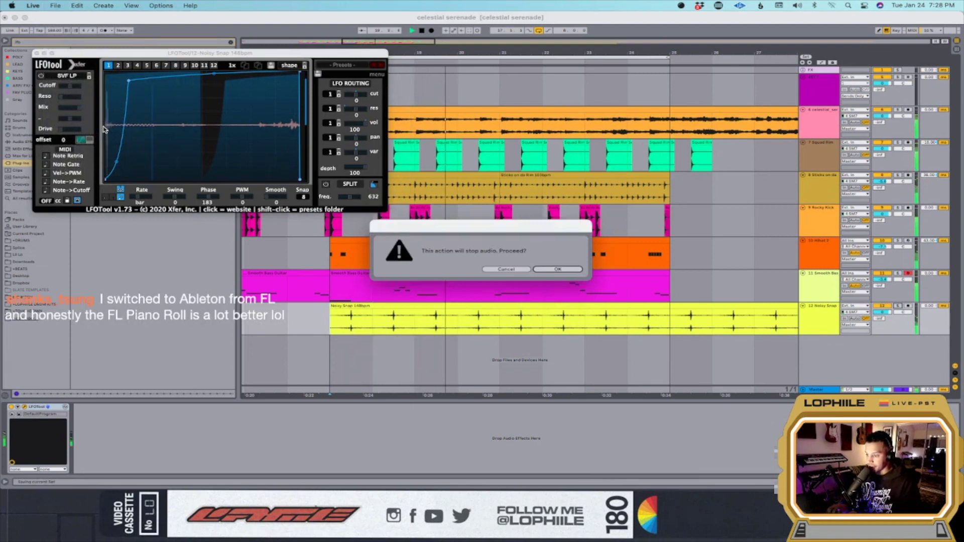
pyautogui.press('Return')
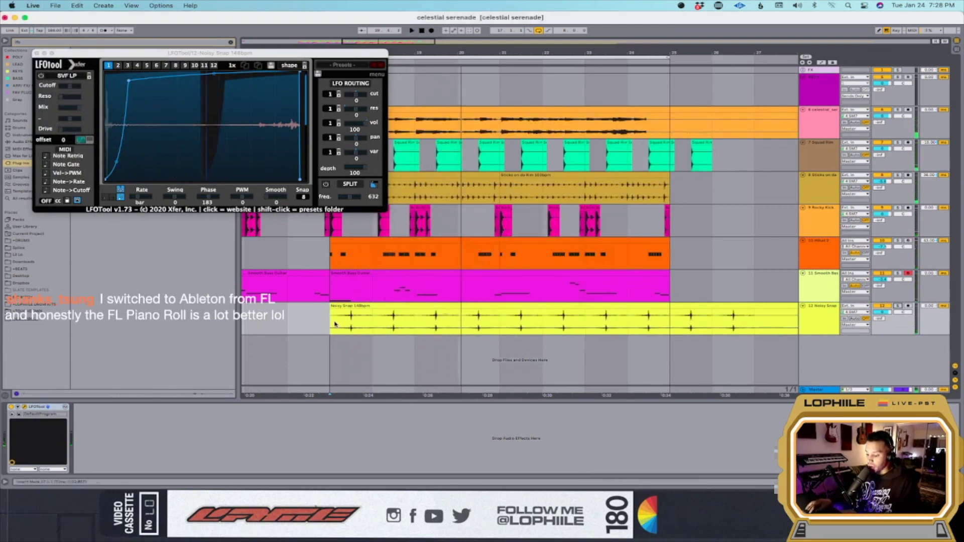
pyautogui.press('space')
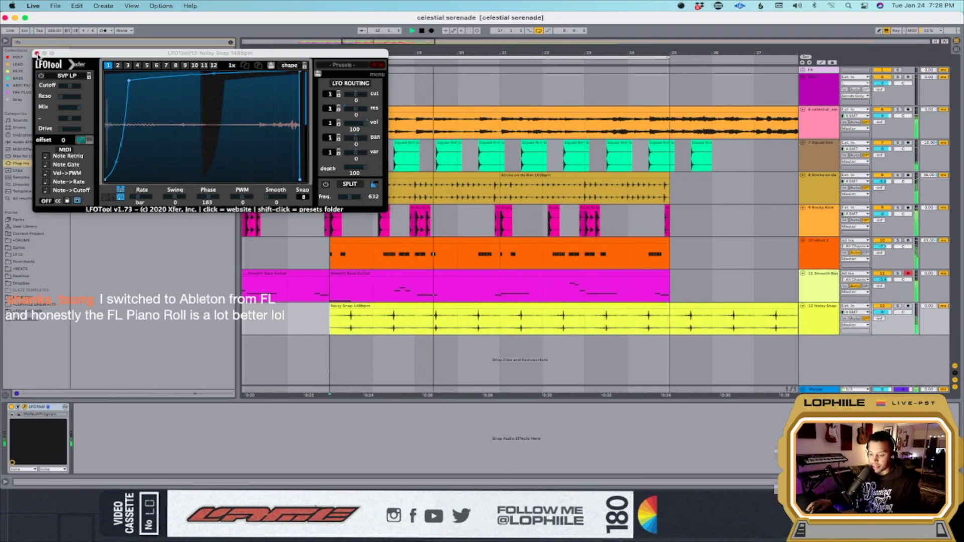
pyautogui.press('super+alt+p')
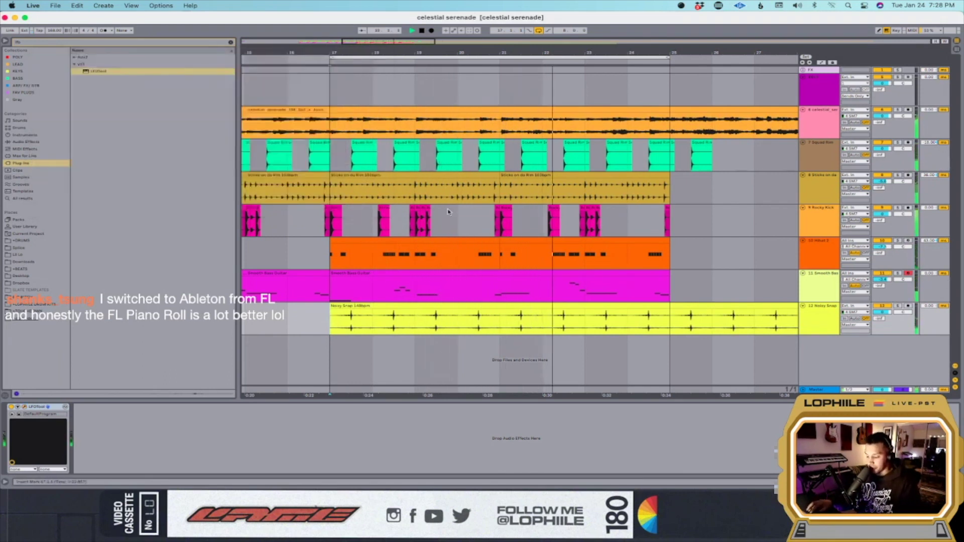
# Solo the Sticks on da Rim track, add LFOTool to it and reshape the low point of its LFO curve.
pyautogui.click(674, 182)
pyautogui.click(897, 175)
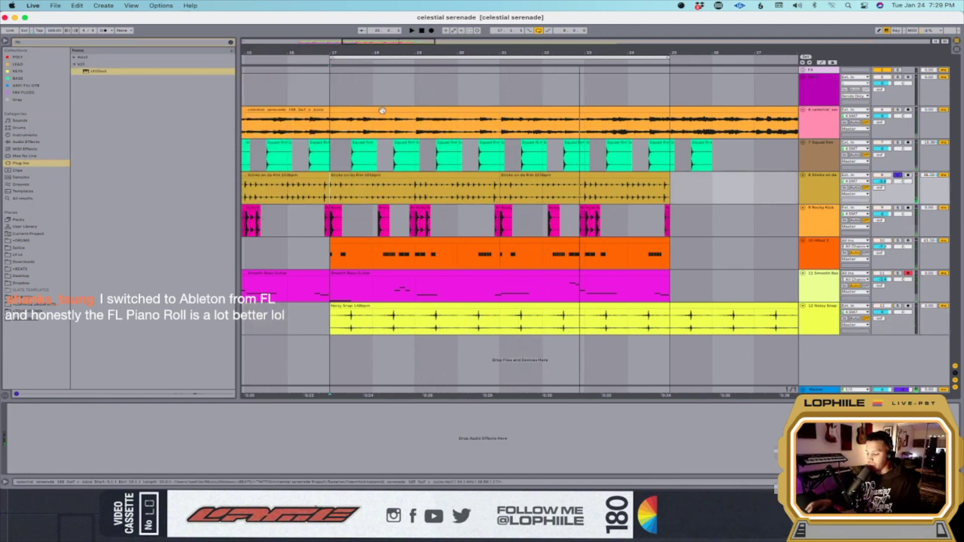
pyautogui.moveTo(92, 70); pyautogui.dragTo(375, 189)
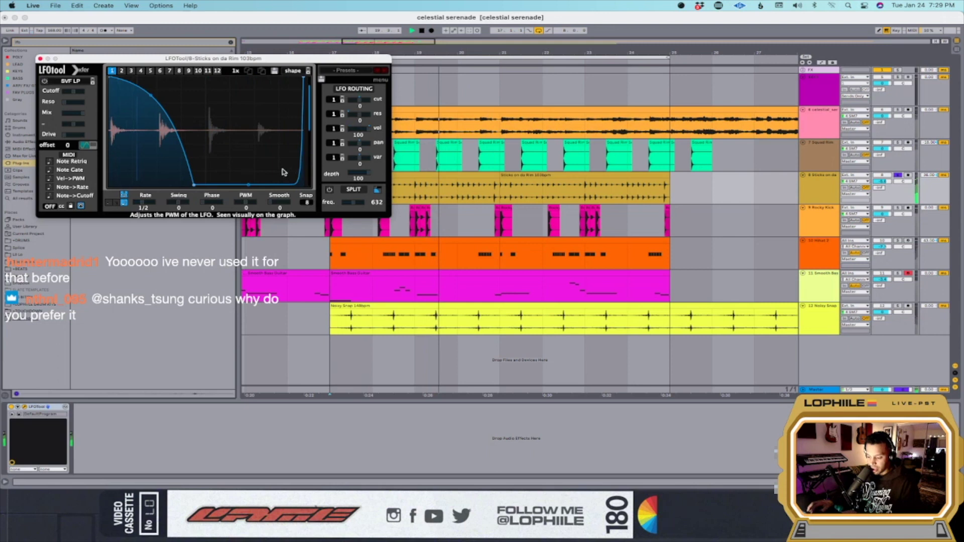
pyautogui.moveTo(193, 185); pyautogui.dragTo(216, 195)
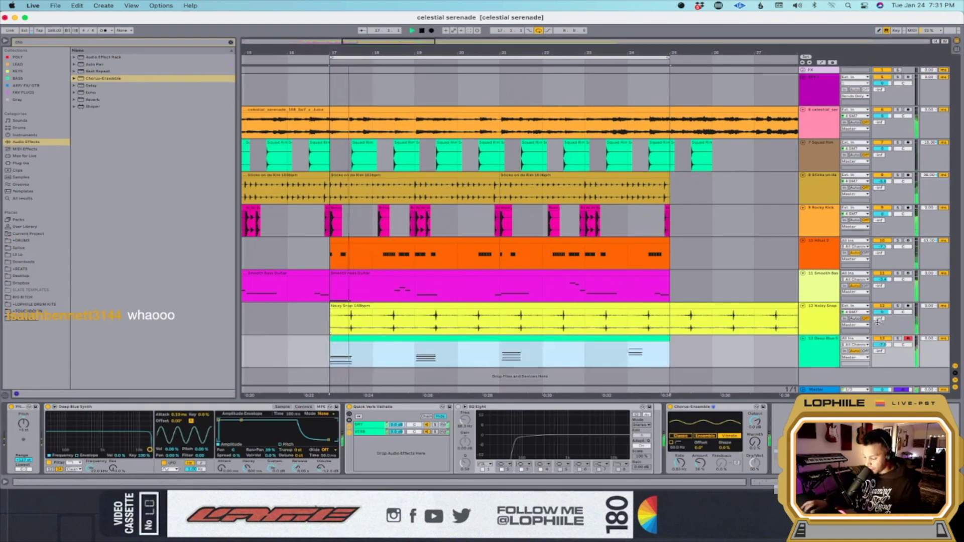
# Find UAD Brigade Chorus among the favourite plug-ins, load it on the Deep Blue Synth track and close its window.
pyautogui.click(46, 42)
pyautogui.press('BackSpace')
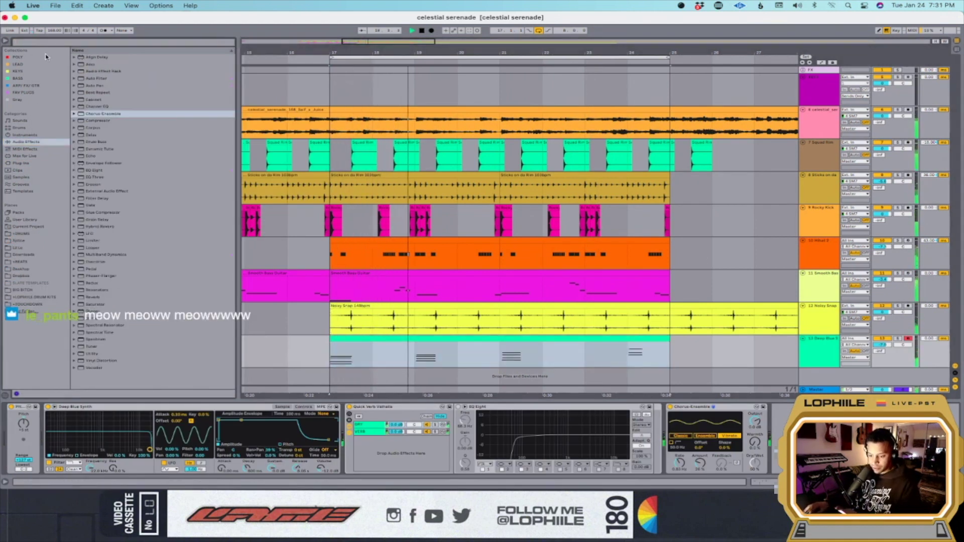
pyautogui.click(45, 42)
pyautogui.write('bri')
pyautogui.click(35, 93)
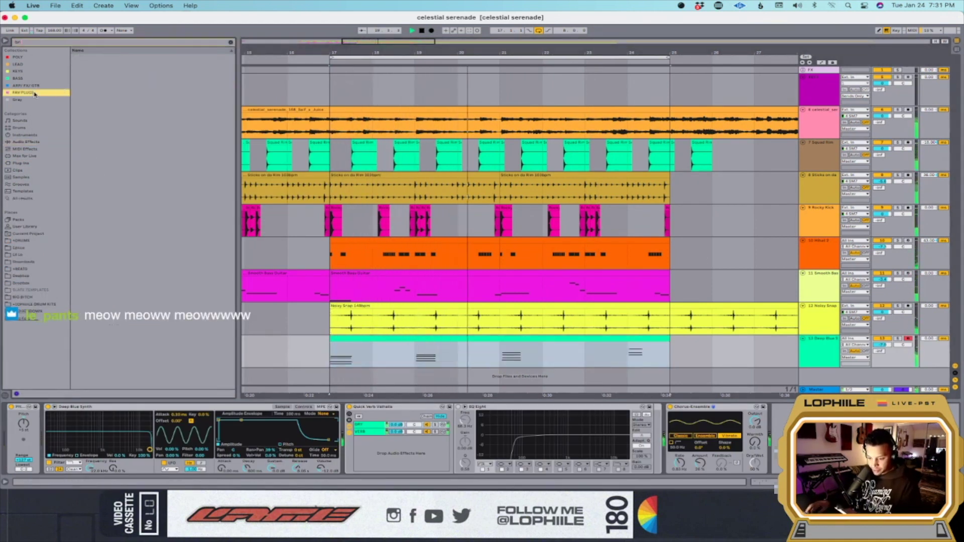
pyautogui.doubleClick(110, 65)
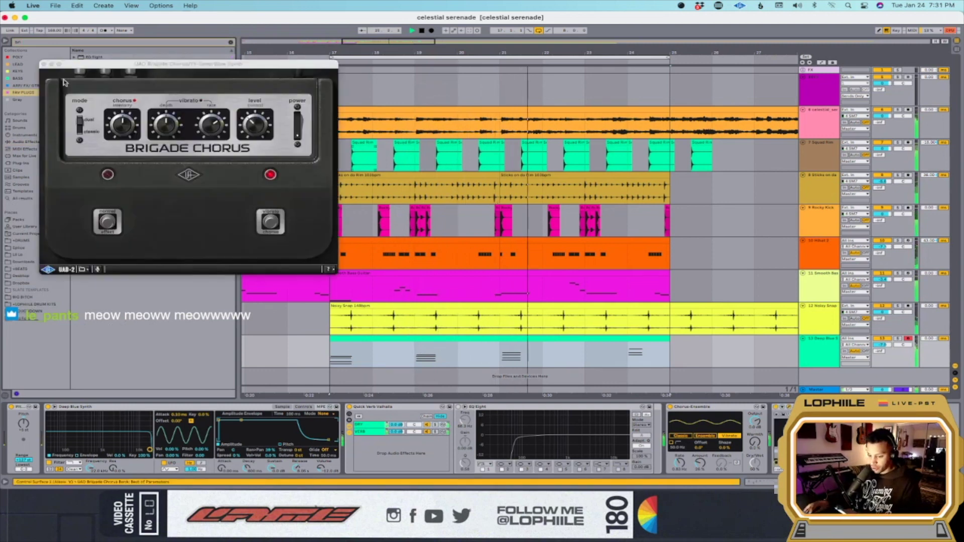
pyautogui.click(43, 63)
# Clear the browser search and list the audio effects.
pyautogui.click(45, 42)
pyautogui.press('BackSpace')
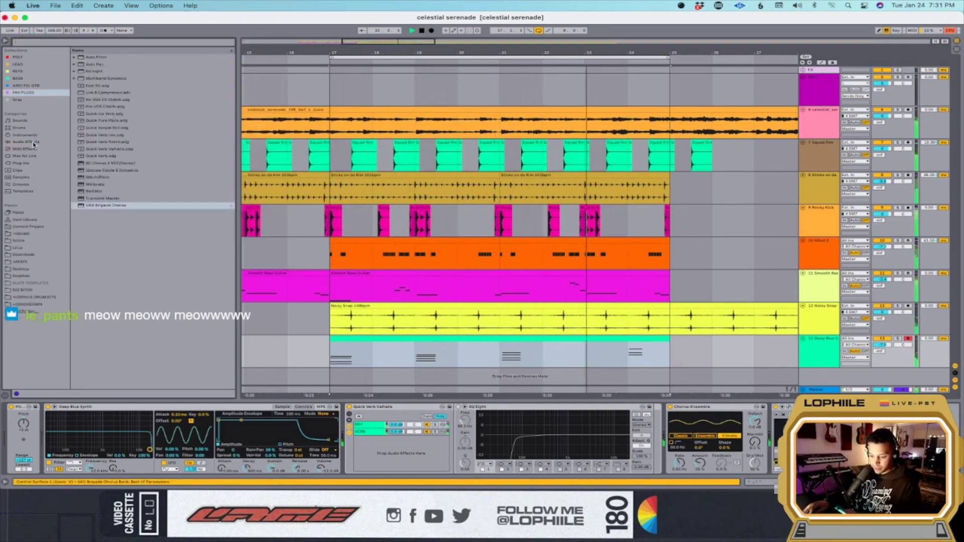
pyautogui.click(31, 143)
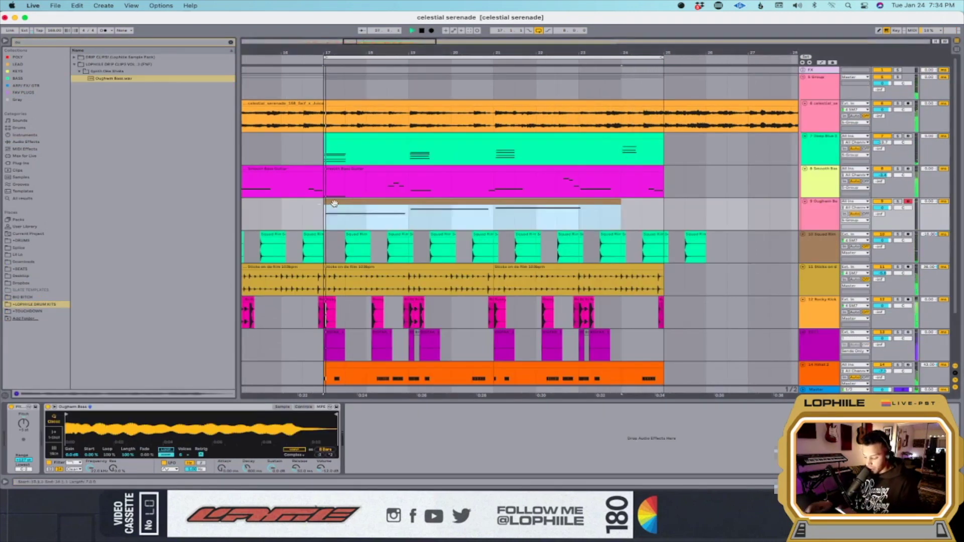
# Nudge the Ougham Bass clip slightly earlier so its first note falls closer to bar 17.
pyautogui.scroll(5, 334, 204)
pyautogui.hscroll(-8, 335, 203)
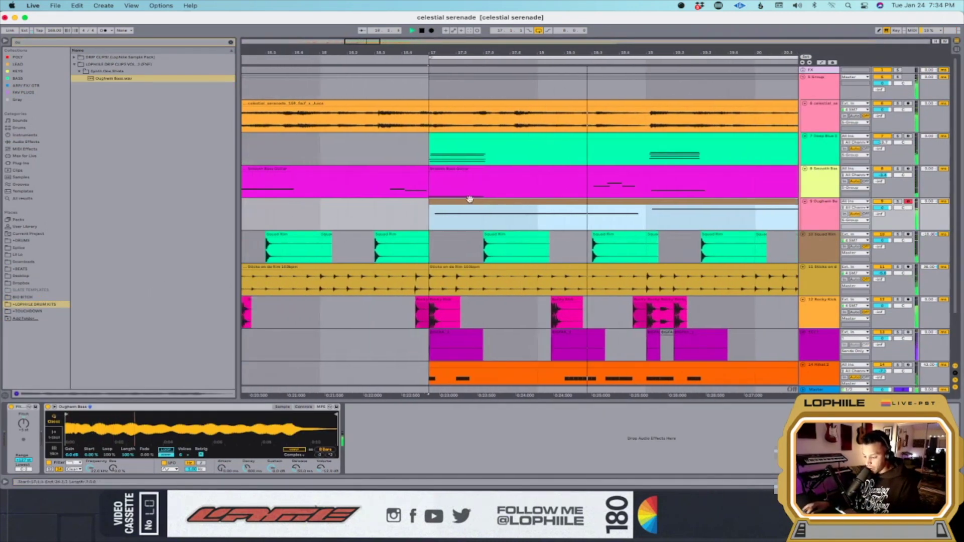
pyautogui.moveTo(470, 200); pyautogui.dragTo(468, 207)
# Search the plug-ins for Tal-Chorus-LX and add it to the Ougham Bass track.
pyautogui.click(40, 43)
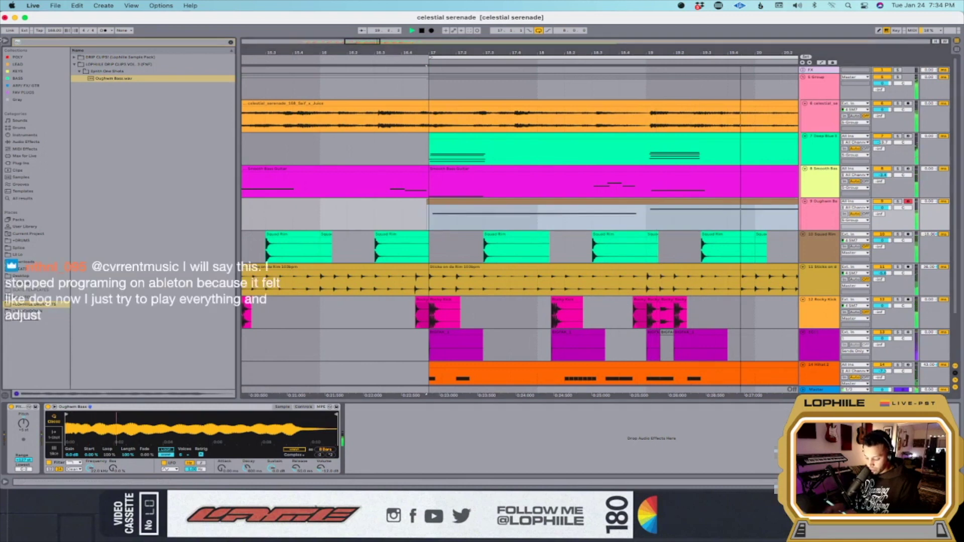
pyautogui.write('fx')
pyautogui.click(29, 163)
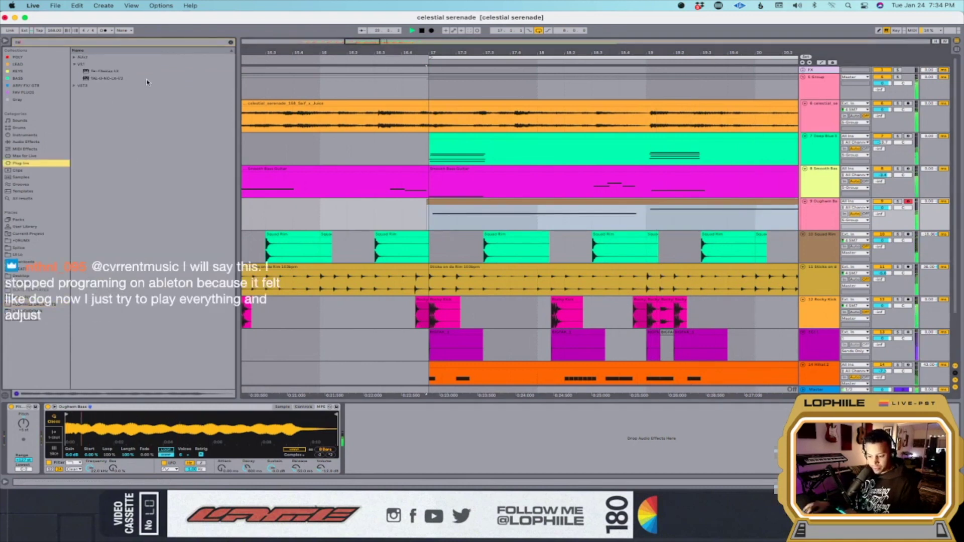
pyautogui.moveTo(103, 71); pyautogui.dragTo(271, 131)
pyautogui.moveTo(521, 208); pyautogui.dragTo(520, 209)
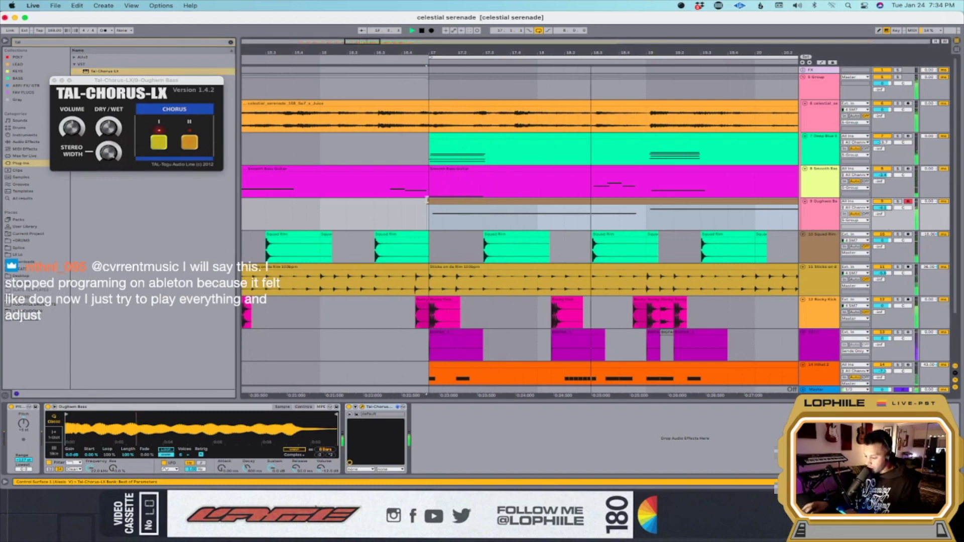
# Trim the start of the Ougham Bass clip to bar 17.
pyautogui.click(429, 202)
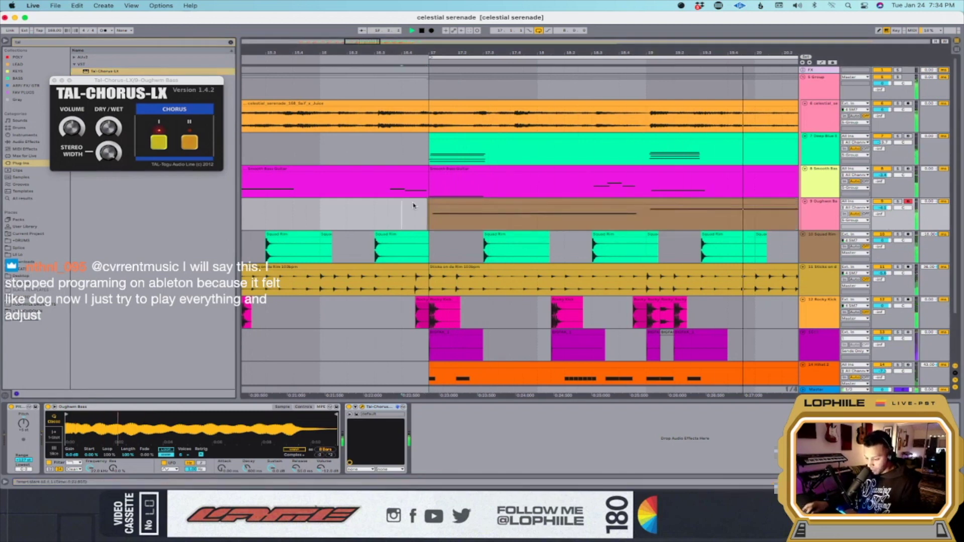
pyautogui.moveTo(413, 205); pyautogui.dragTo(429, 203)
pyautogui.click(430, 202)
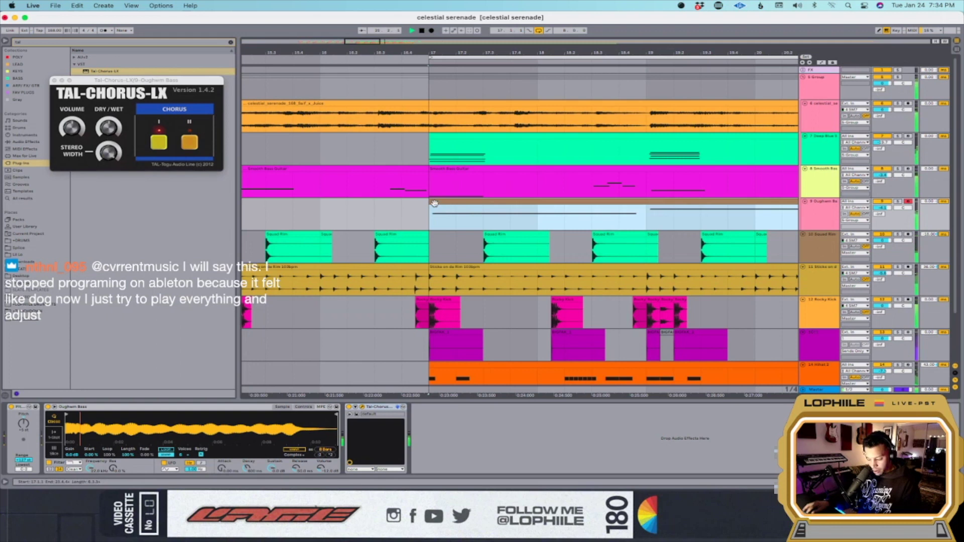
# Insert a new audio track directly below the celestial serenade sample track.
pyautogui.scroll(-5, 434, 203)
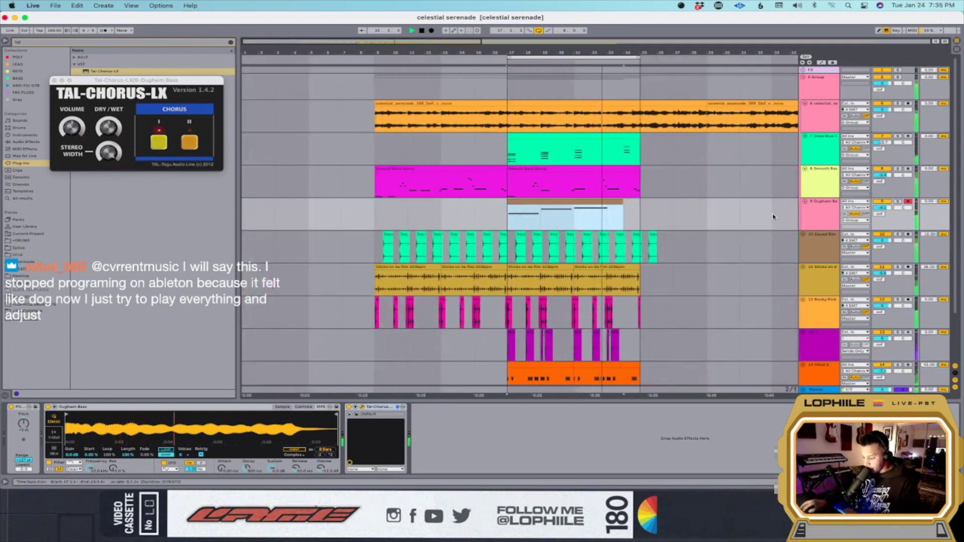
pyautogui.click(818, 115)
pyautogui.press('super+t')
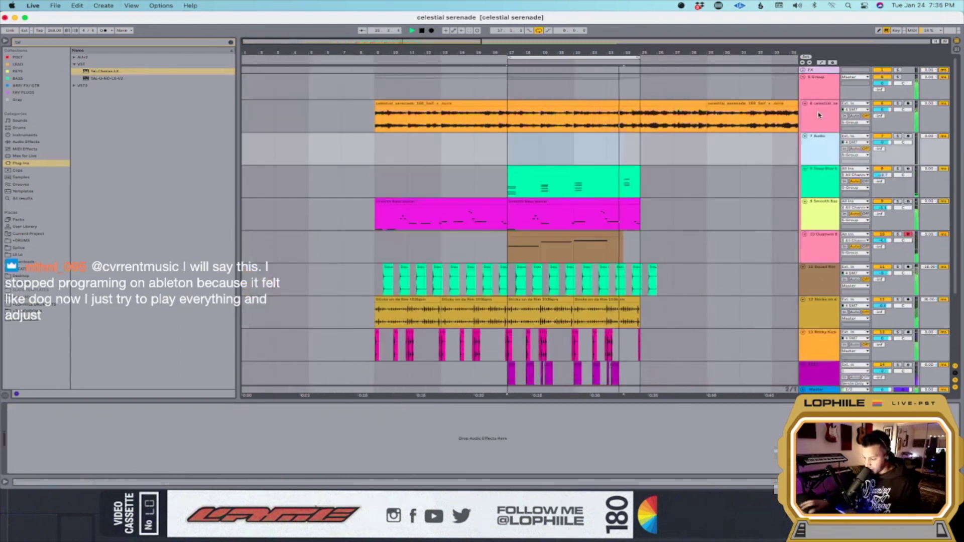
# Copy the celestial serenade sample section from bar 17 to bar 25 onto the new audio track below it.
pyautogui.click(543, 103)
pyautogui.moveTo(508, 117); pyautogui.dragTo(640, 117)
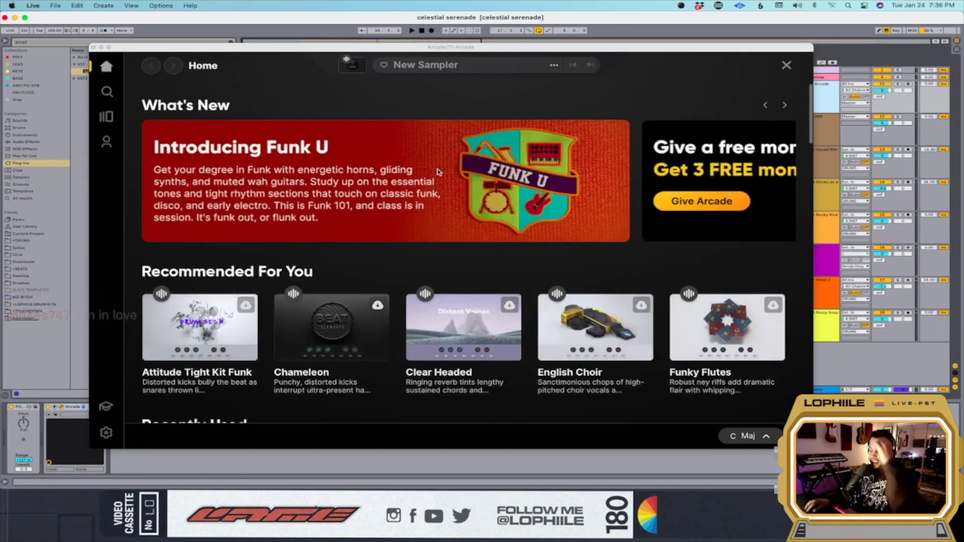
# Load the recently used Run Away With Me sampler in Arcade.
pyautogui.scroll(-10, 430, 244)
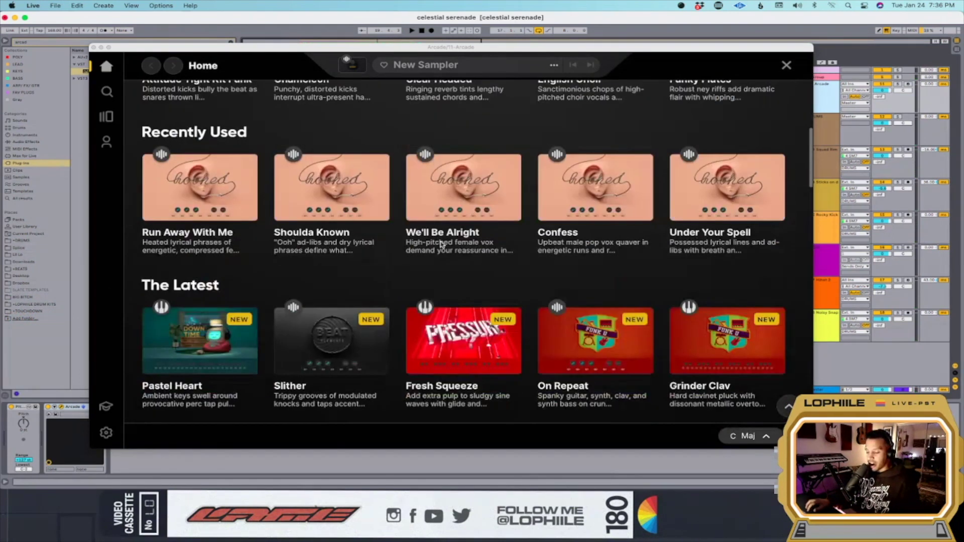
pyautogui.moveTo(197, 203)
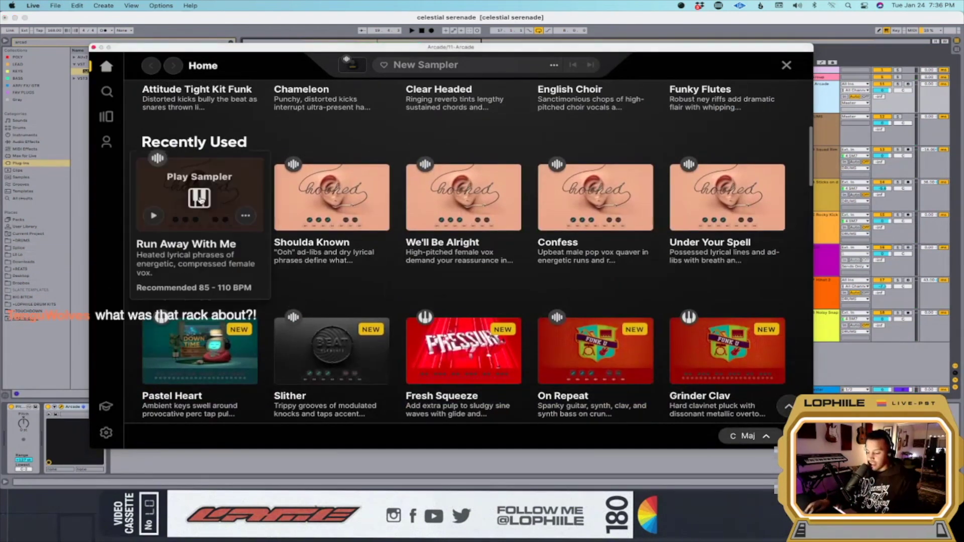
pyautogui.click(199, 197)
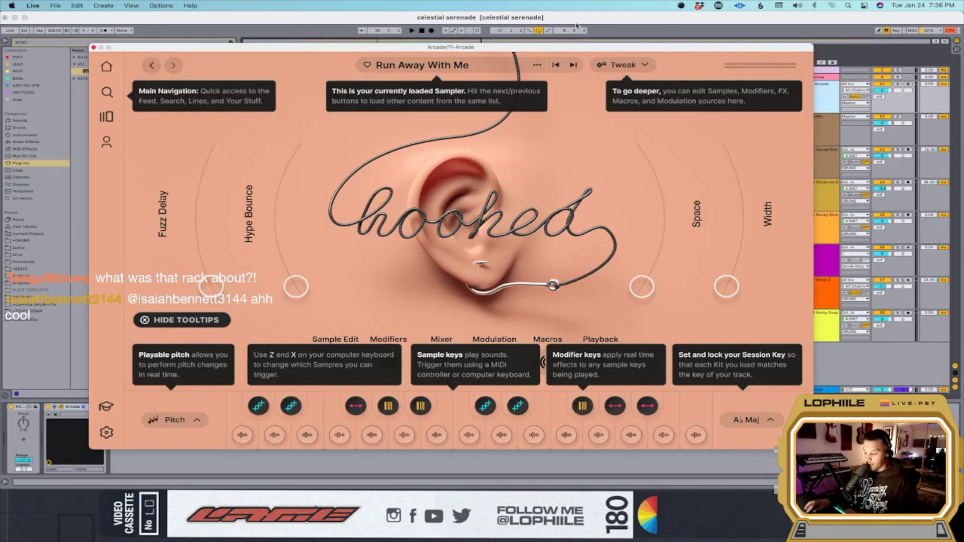
pyautogui.moveTo(570, 48)
pyautogui.mouseDown()
pyautogui.moveTo(563, 73)
pyautogui.moveTo(567, 42)
pyautogui.mouseUp()
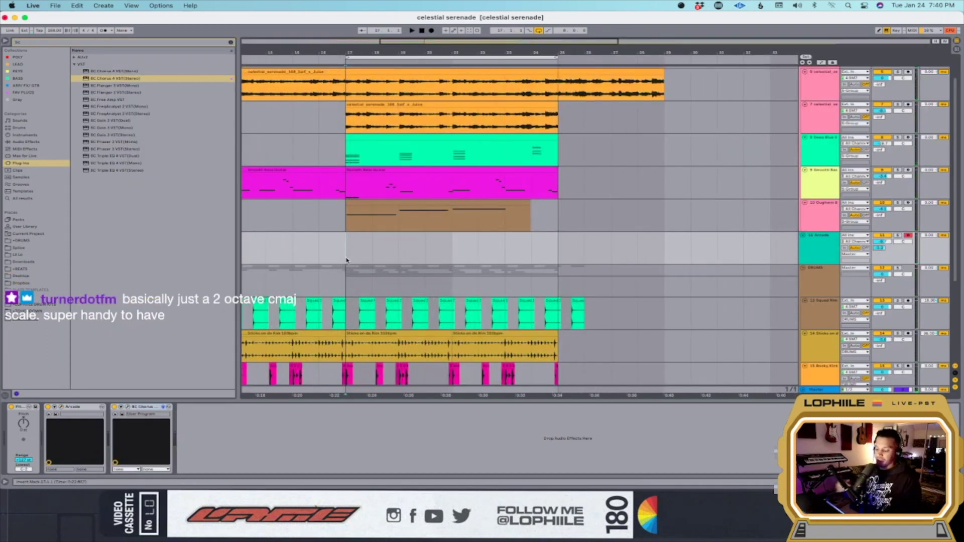
# Select bars 17 to 25 on the Arcade track and duplicate the selection.
pyautogui.moveTo(346, 261); pyautogui.dragTo(550, 258)
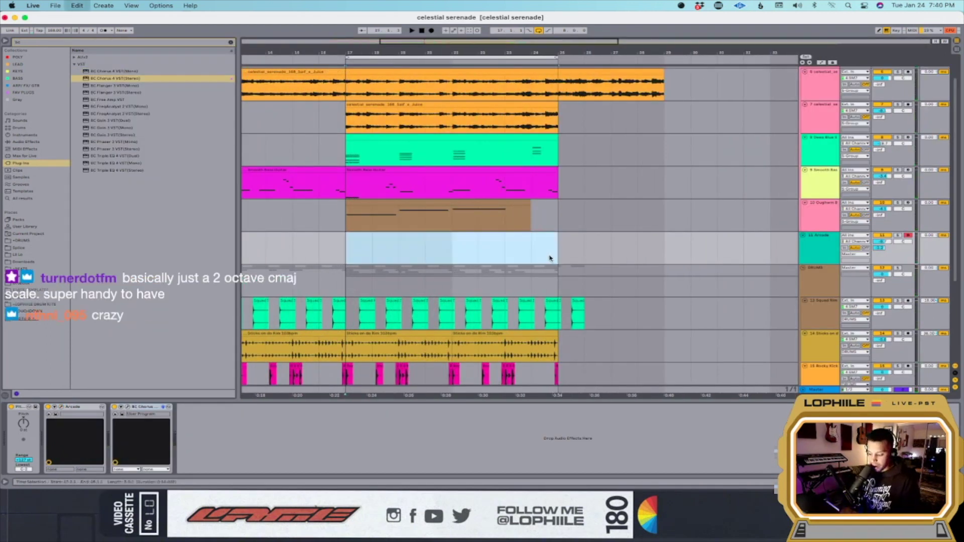
pyautogui.press('super+d')
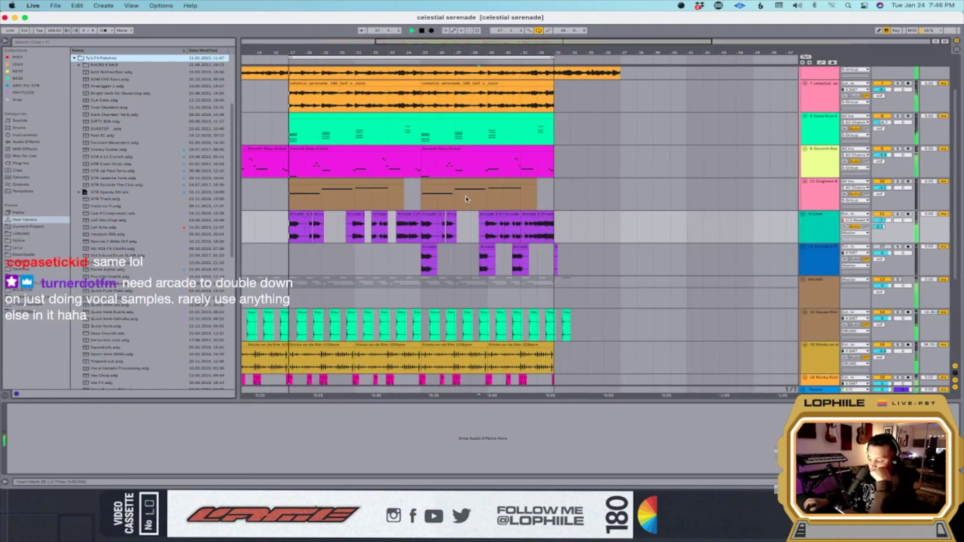
# Find the Lofi Vox Chop rack in the Ty's FX Patches folder and load it onto the Arcade vocal track.
pyautogui.scroll(-5, 168, 255)
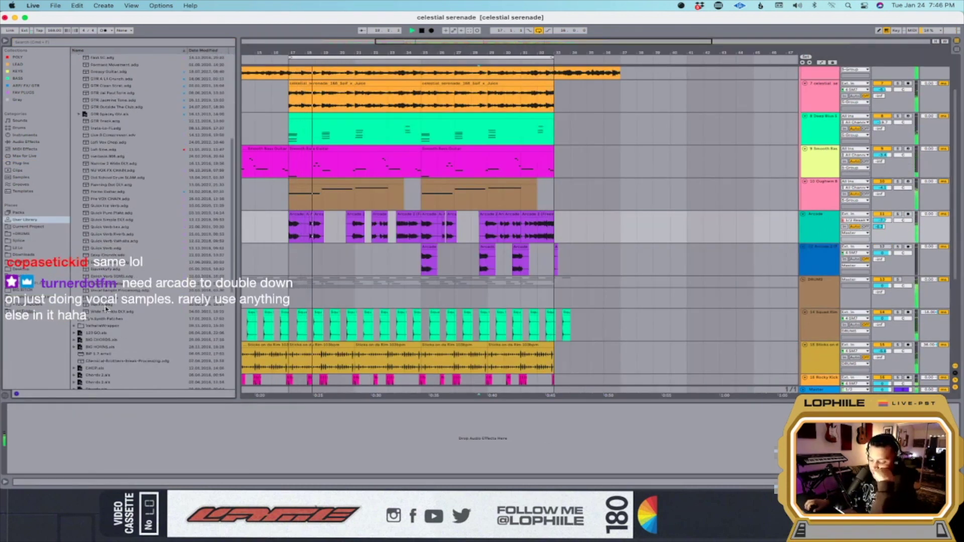
pyautogui.scroll(10, 105, 301)
pyautogui.scroll(-9, 100, 211)
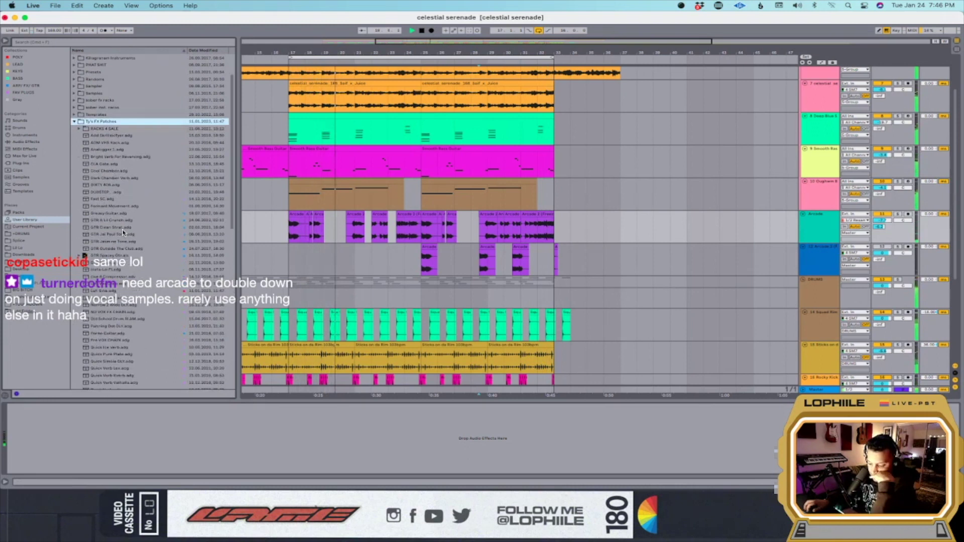
pyautogui.click(111, 160)
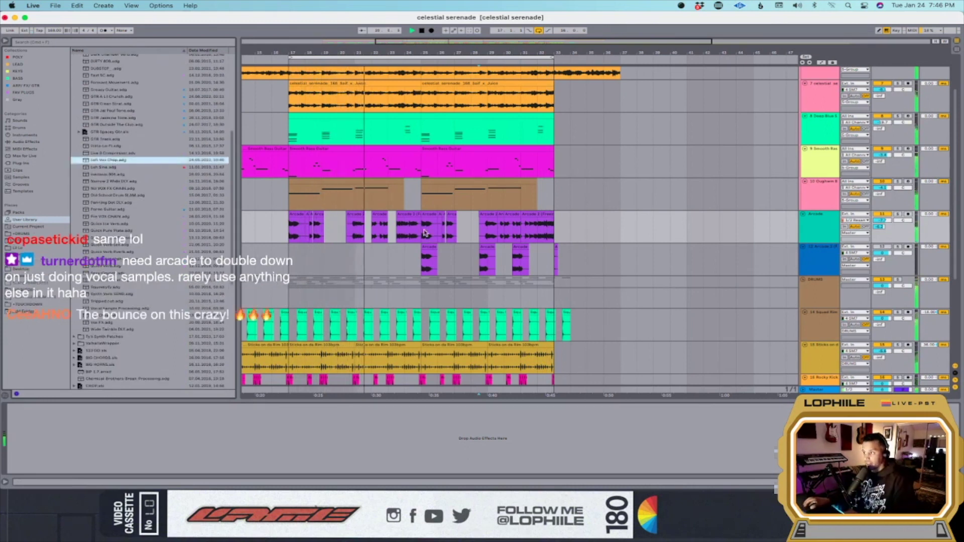
pyautogui.press('Return')
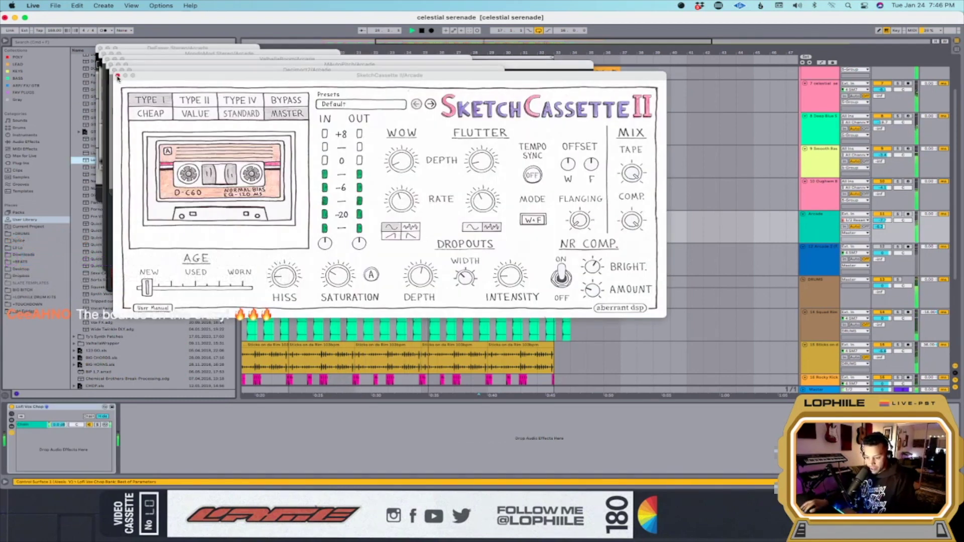
# Close all the plug-in windows opened by the Lofi Vox Chop rack and select the sample group track.
pyautogui.click(118, 75)
pyautogui.click(114, 70)
pyautogui.click(111, 64)
pyautogui.click(107, 58)
pyautogui.click(104, 53)
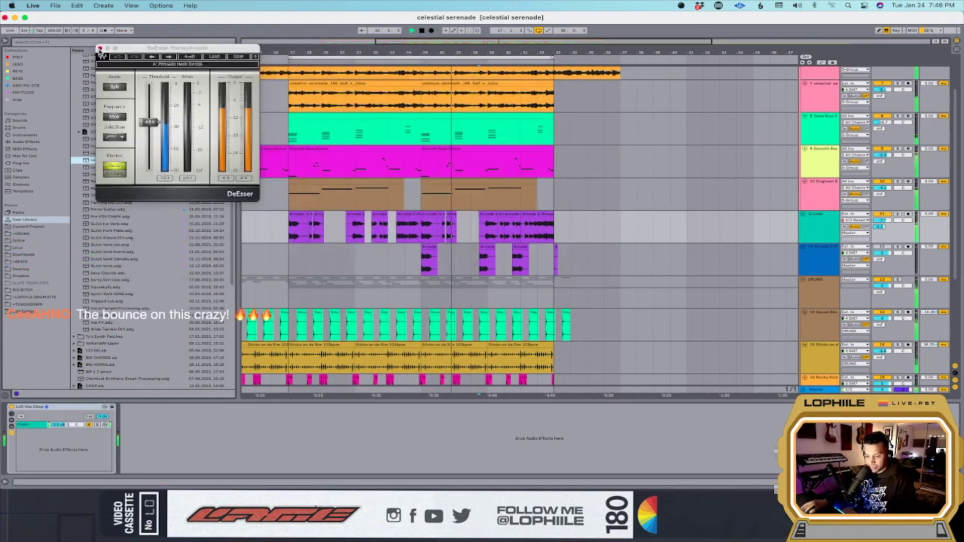
pyautogui.click(100, 48)
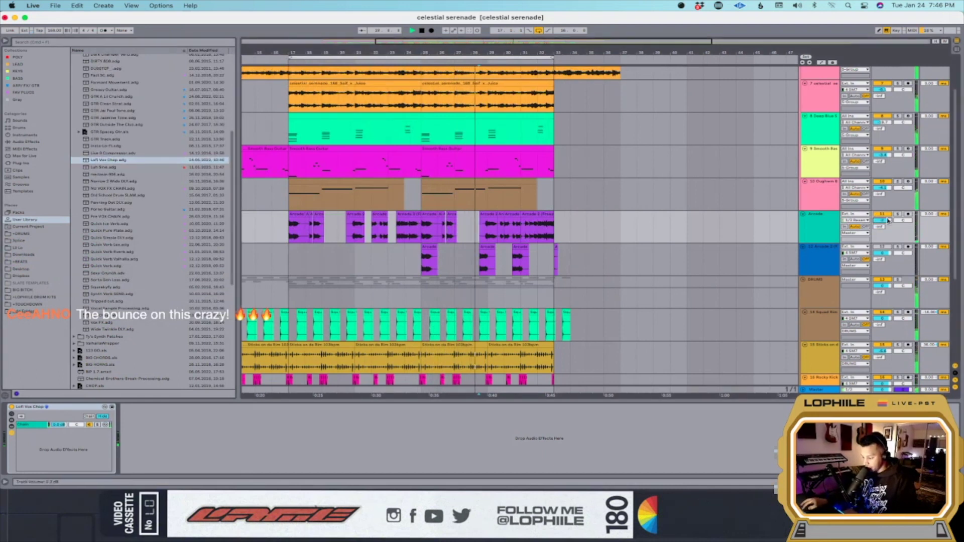
pyautogui.scroll(2, 821, 94)
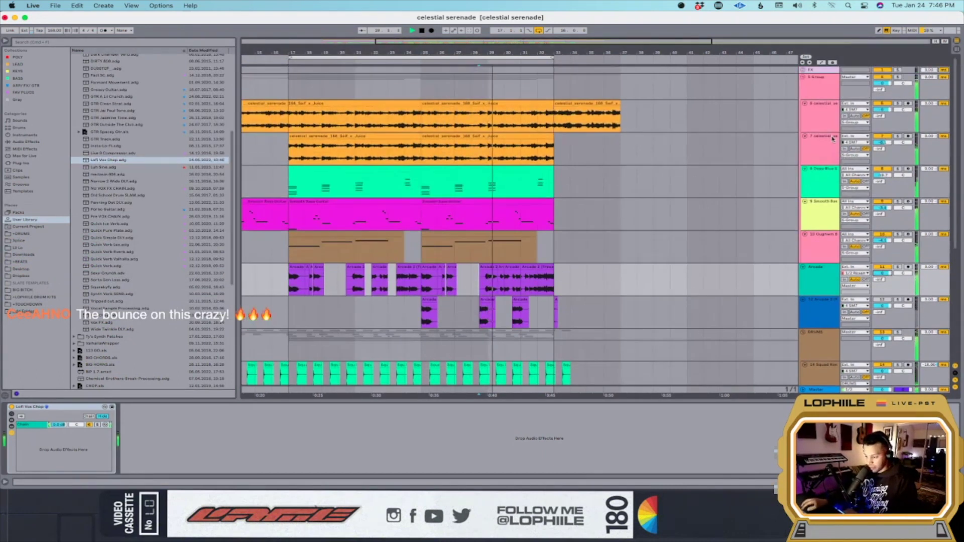
pyautogui.click(821, 94)
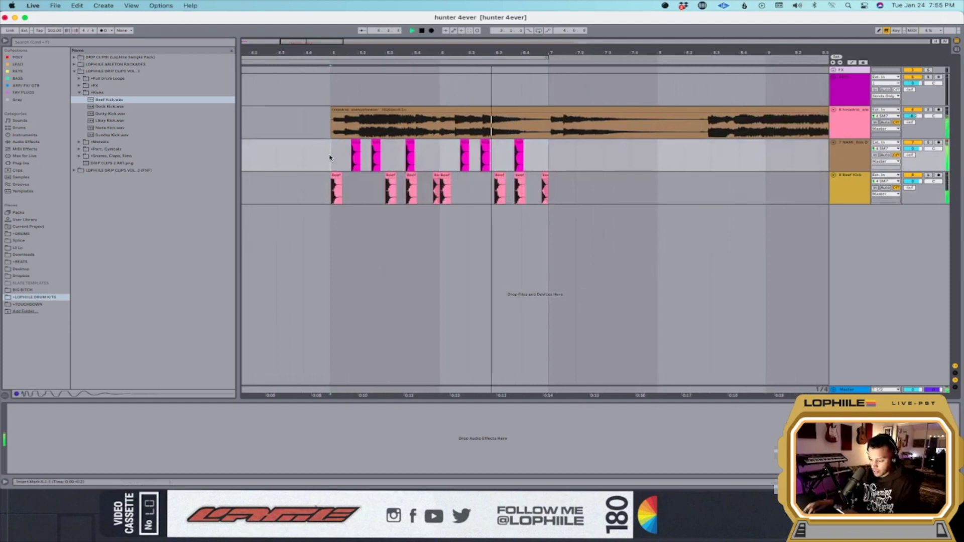
# Select the two-bar snare and kick pattern, and place the highlighted MZ Perc sample on a new track at 5.3.3.
pyautogui.moveTo(329, 158); pyautogui.dragTo(548, 184)
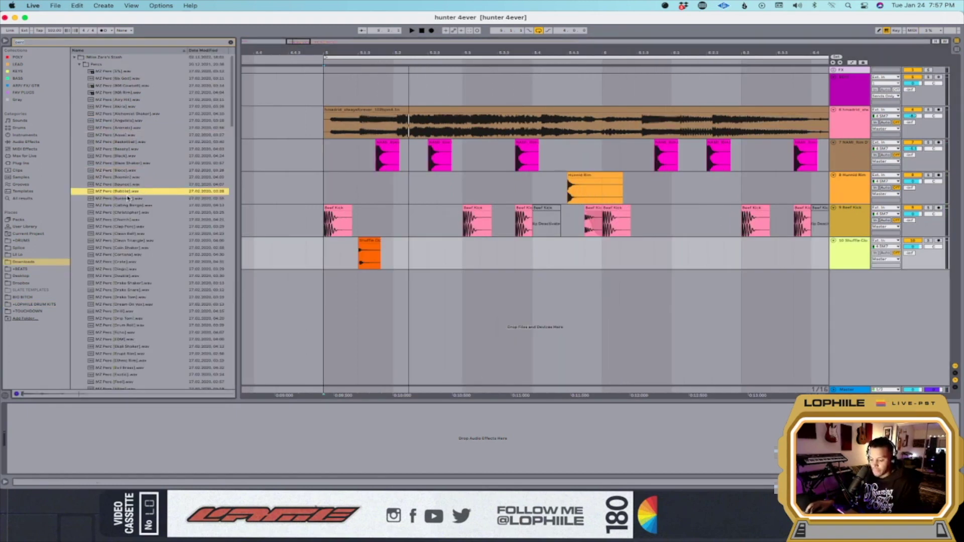
pyautogui.moveTo(127, 191)
pyautogui.mouseDown()
pyautogui.moveTo(328, 241)
pyautogui.moveTo(471, 310)
pyautogui.moveTo(497, 309)
pyautogui.mouseUp()
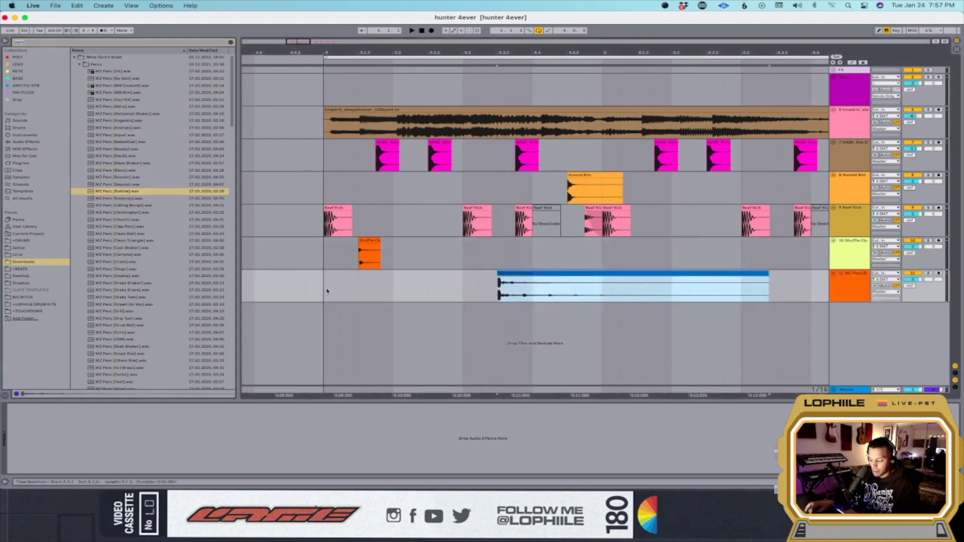
pyautogui.press('space')
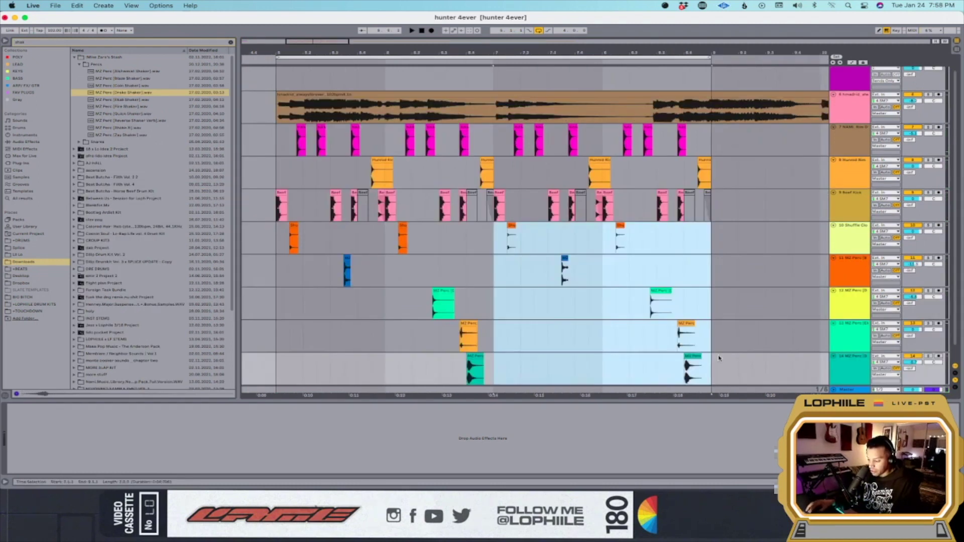
# Play the drum loop and balance the volumes of the Shuffle Clap and first MZ Perc tracks.
pyautogui.press('space')
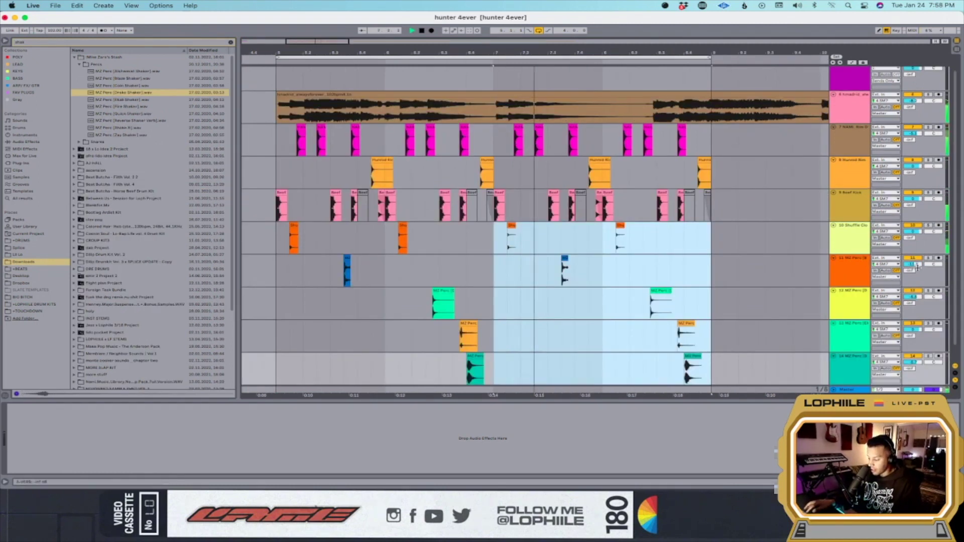
pyautogui.moveTo(913, 230); pyautogui.dragTo(914, 232)
pyautogui.click(840, 275)
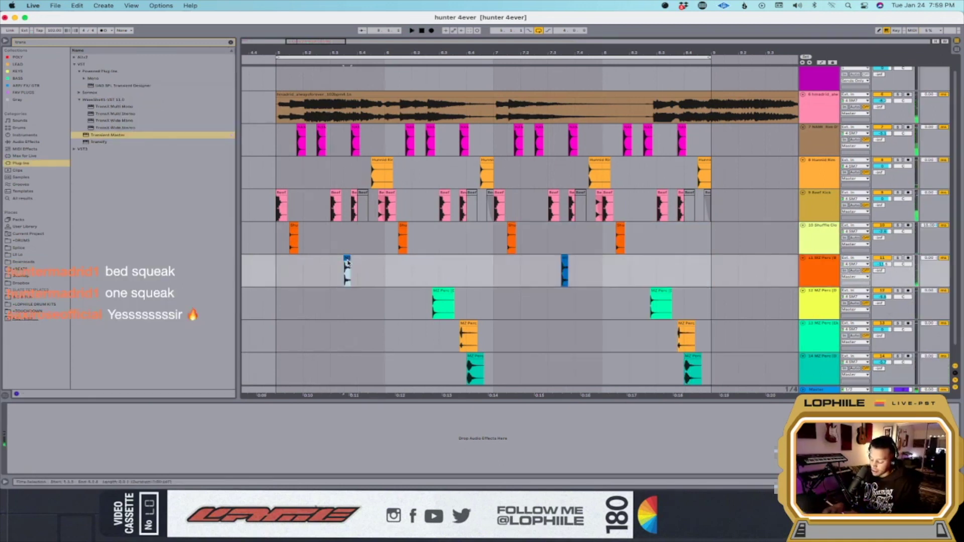
# Widen the grid and place the insert marker at bar 5 on the Shuffle Clap track.
pyautogui.scroll(2, 346, 262)
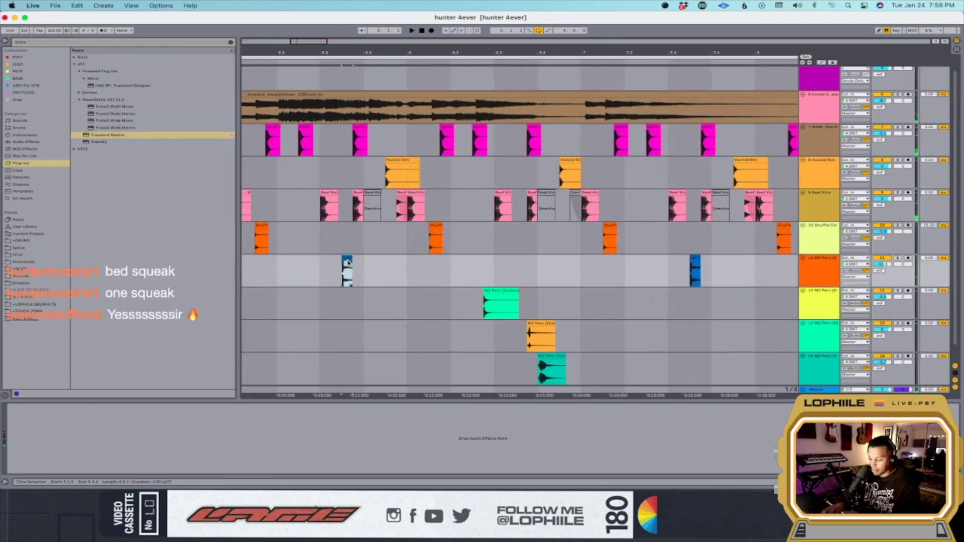
pyautogui.hscroll(-3, 392, 243)
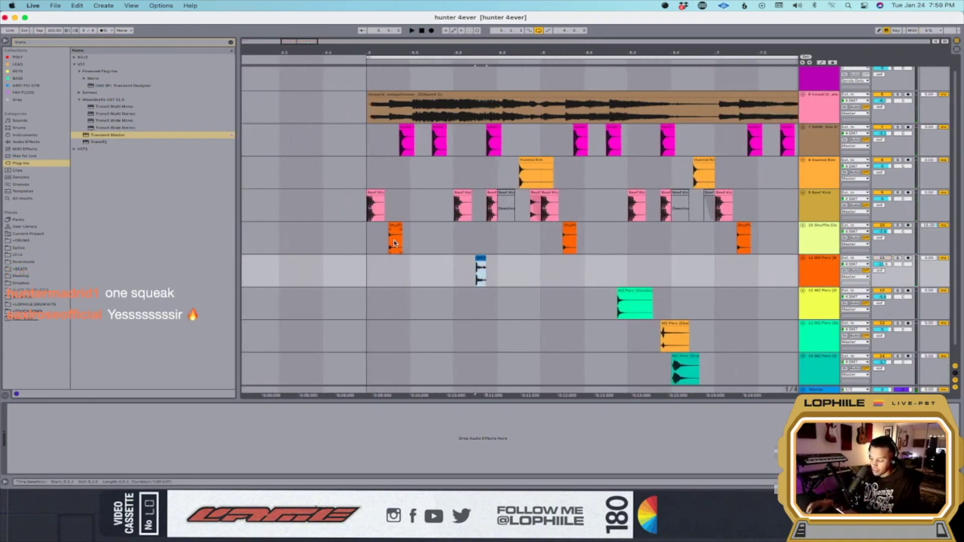
pyautogui.press('super+2')
pyautogui.click(366, 244)
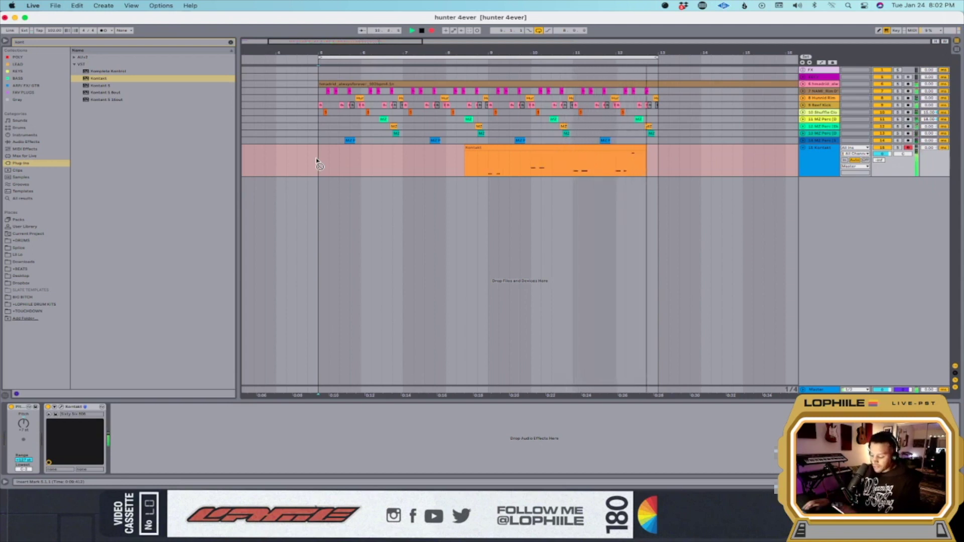
# Stop playback, select bars 9 to 13 of the recorded Kontakt part and open the clip.
pyautogui.press('space')
pyautogui.moveTo(497, 167); pyautogui.dragTo(630, 162)
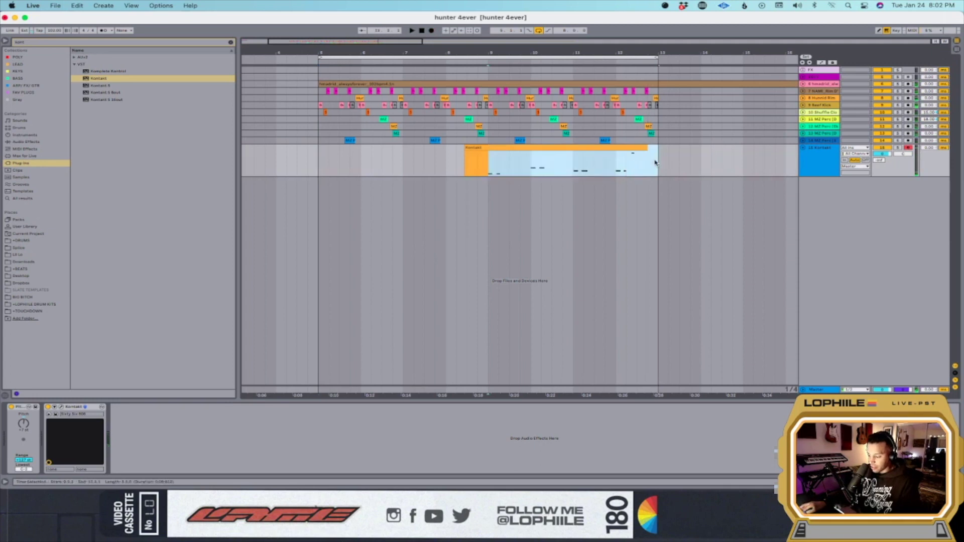
pyautogui.doubleClick(604, 148)
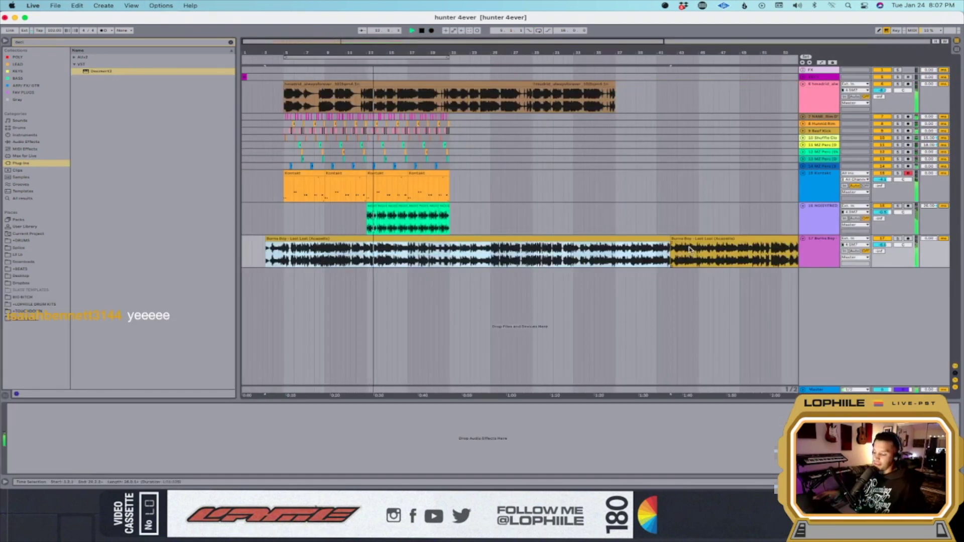
# Open Decimort 2 on the alwaysforever sample track and set its resampler frequency to 44100 Hz.
pyautogui.moveTo(367, 198); pyautogui.dragTo(448, 189)
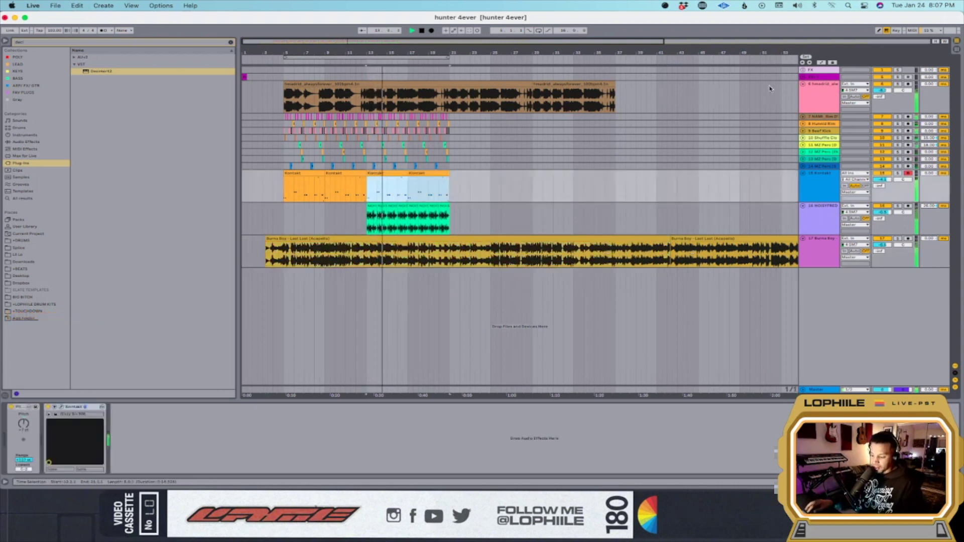
pyautogui.click(821, 103)
pyautogui.click(25, 409)
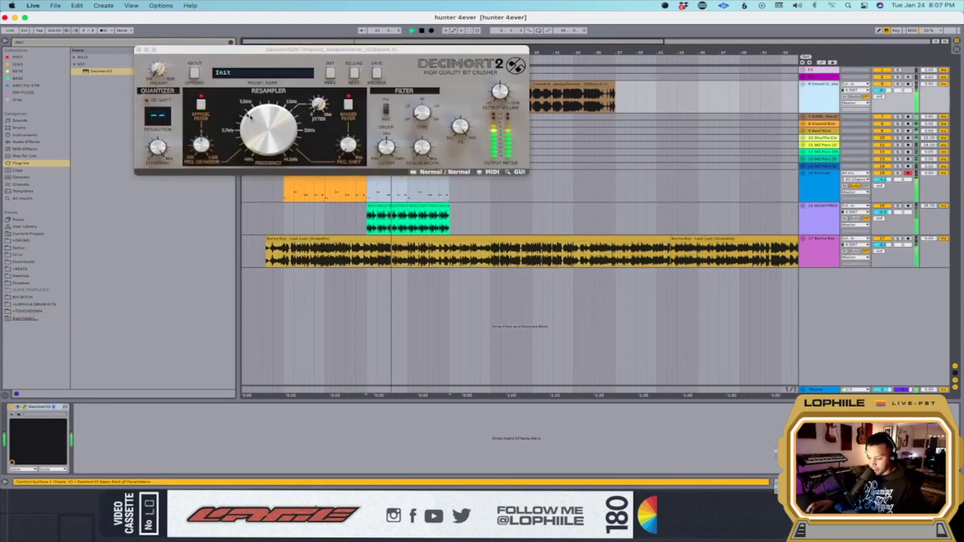
pyautogui.moveTo(929, 239); pyautogui.dragTo(929, 229)
pyautogui.moveTo(269, 131); pyautogui.dragTo(269, 127)
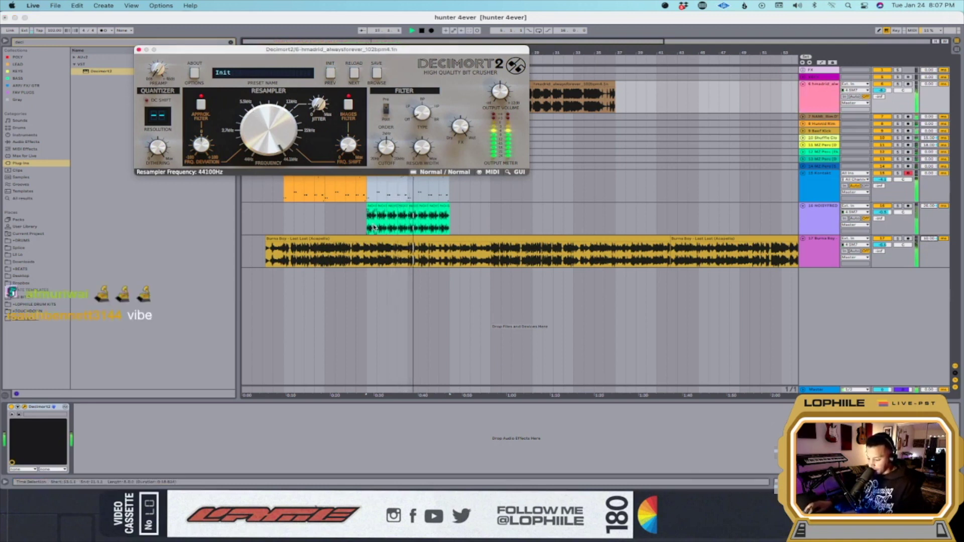
# Duplicate the time from bar 13 to 21 across all tracks and make the Burna Boy acapella one continuous clip again.
pyautogui.moveTo(383, 217); pyautogui.dragTo(438, 225)
pyautogui.press('super+shift+d')
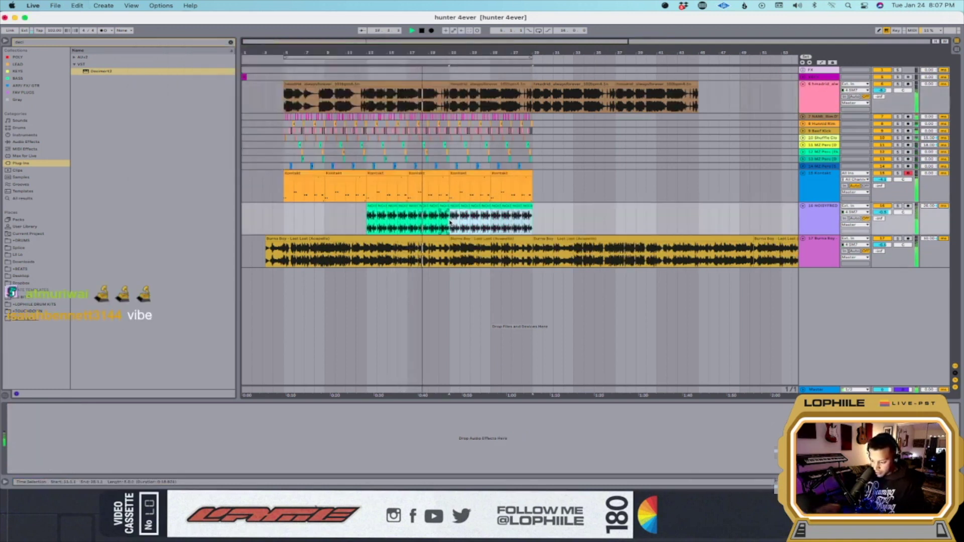
pyautogui.moveTo(446, 240); pyautogui.dragTo(786, 209)
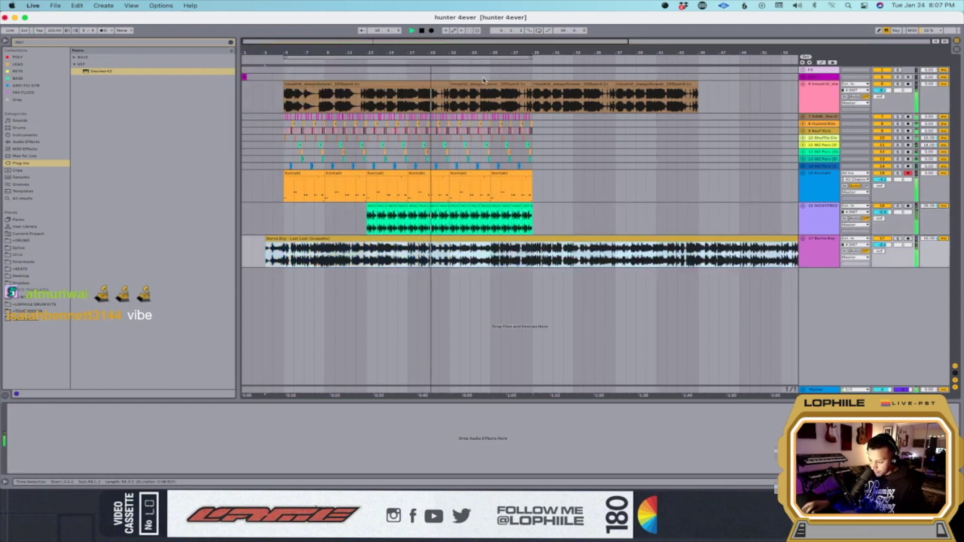
# Close the Decimort 2 window and select the alwaysforever sample clip starting at bar 29.
pyautogui.click(452, 83)
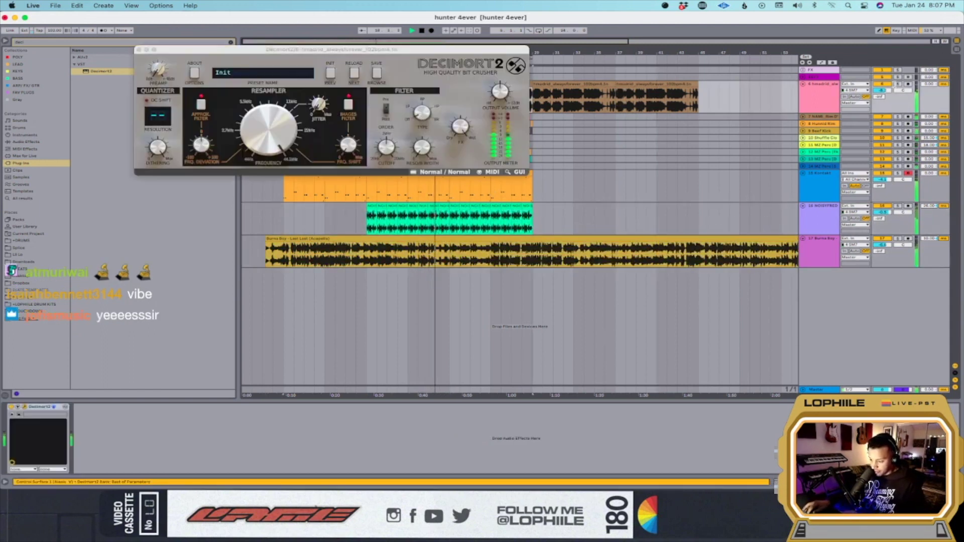
pyautogui.click(139, 50)
pyautogui.click(534, 87)
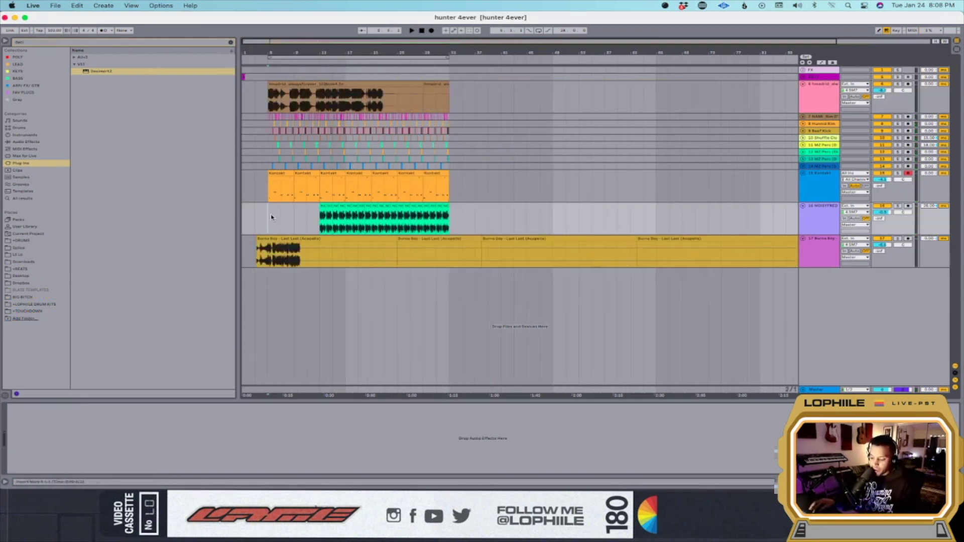
# Clear the browser search and open the Downloads folder for the new set.
pyautogui.click(231, 44)
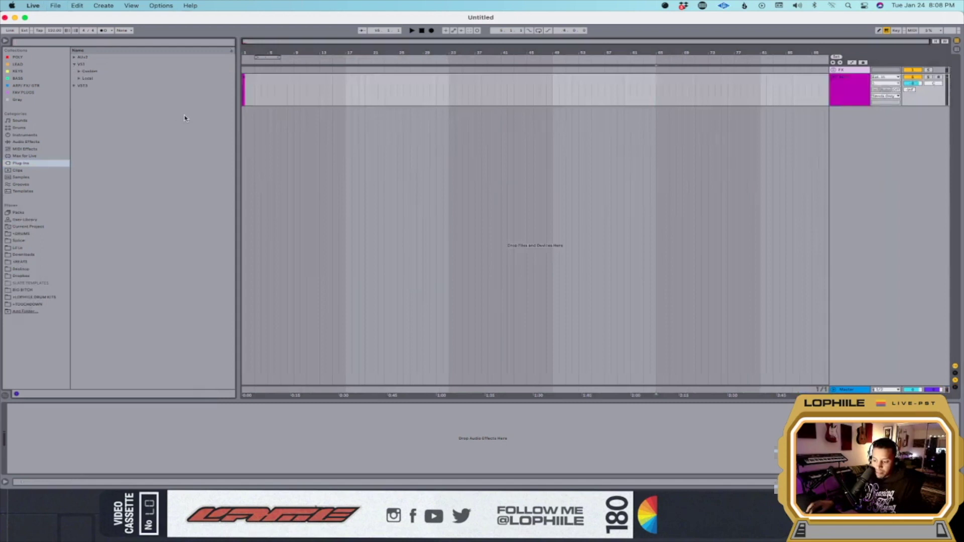
pyautogui.click(24, 255)
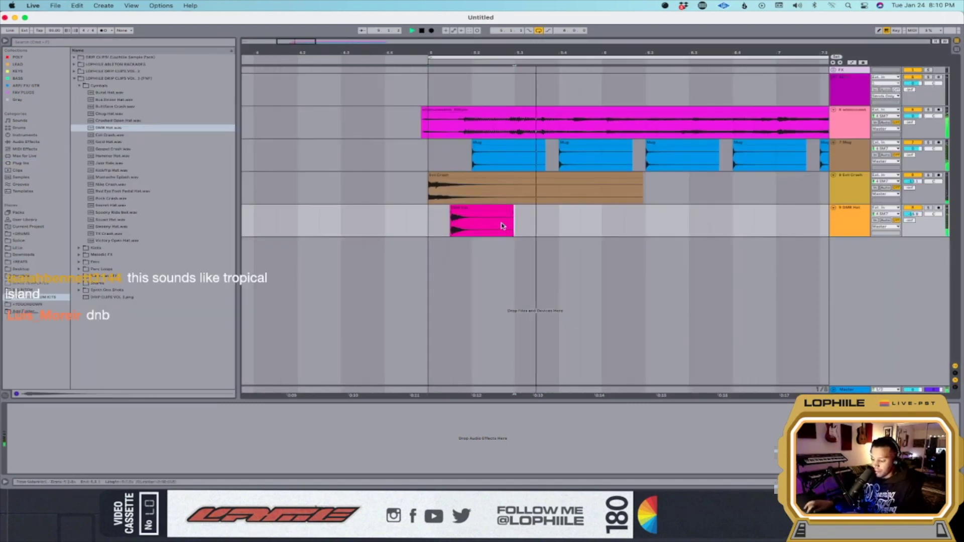
# Duplicate the start of the hat clip twice in a row to make three consecutive hits.
pyautogui.moveTo(451, 225); pyautogui.dragTo(493, 224)
pyautogui.press('super+d')
pyautogui.press('super+d')
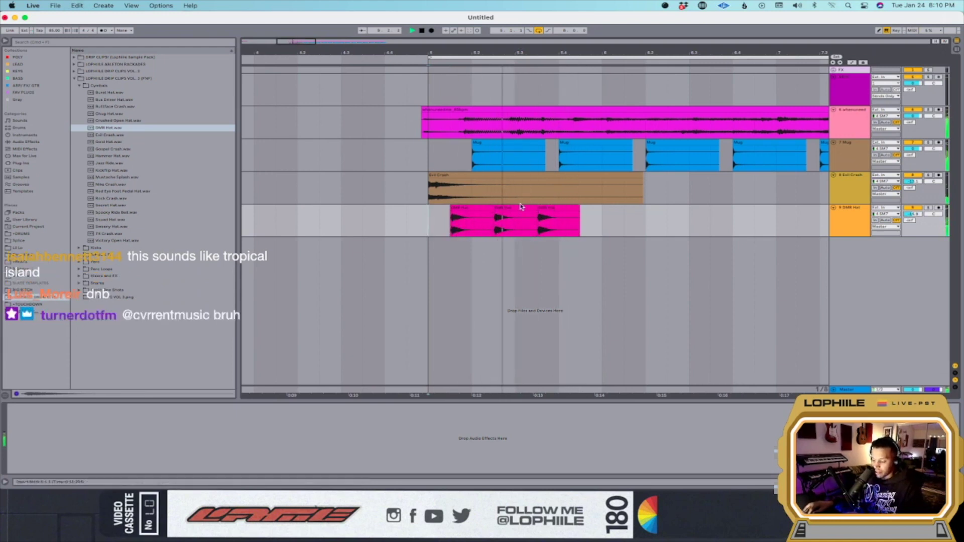
# Select the Mug clips from the third hit through the end of the loop and the Mug track itself.
pyautogui.click(512, 206)
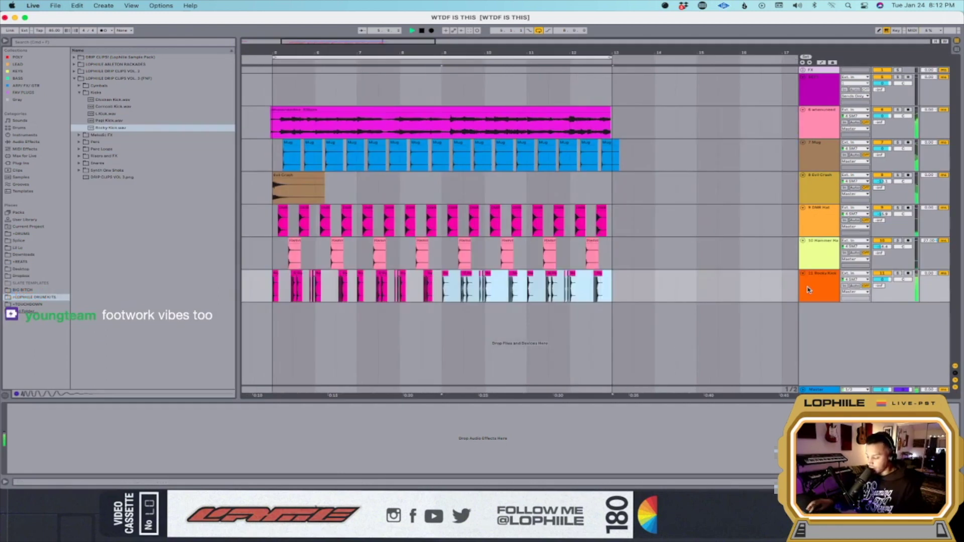
pyautogui.click(808, 289)
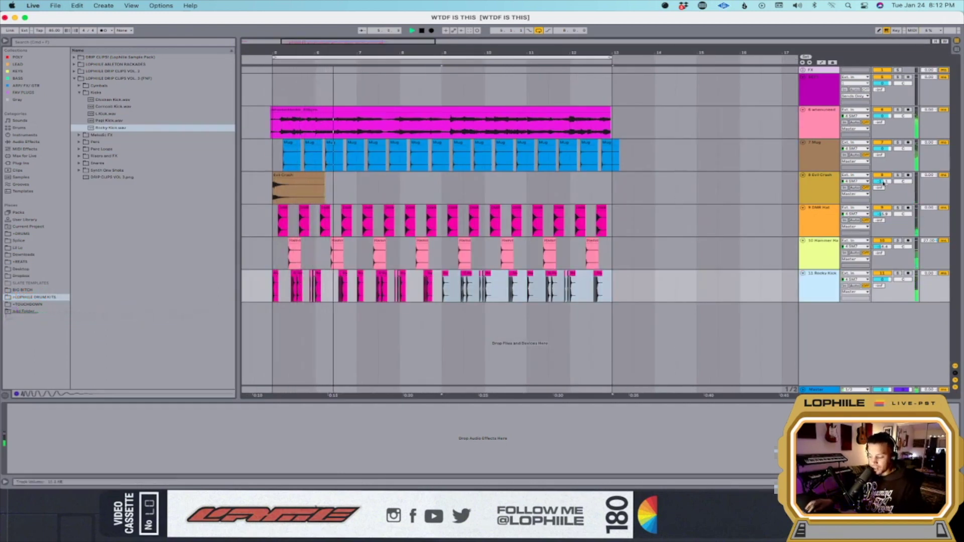
pyautogui.click(708, 144)
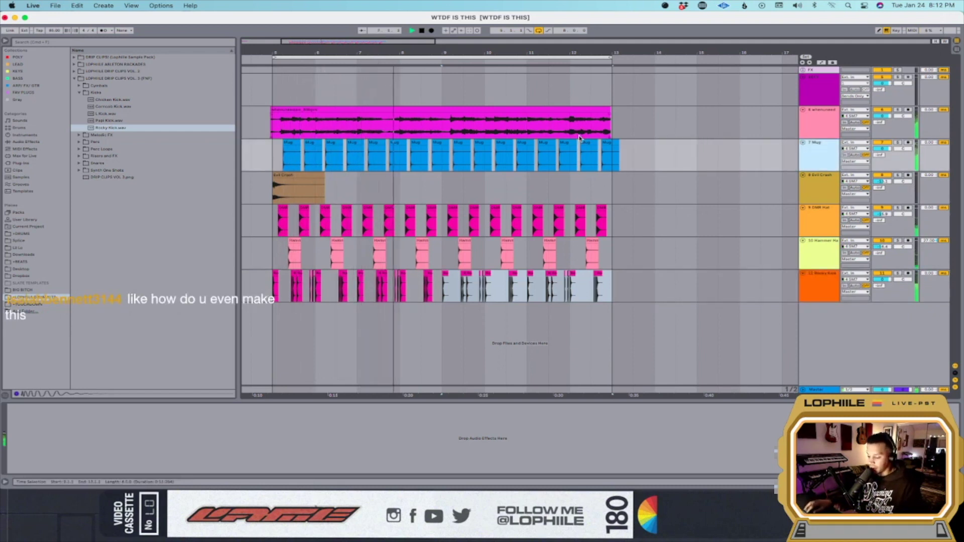
pyautogui.moveTo(624, 164); pyautogui.dragTo(325, 159)
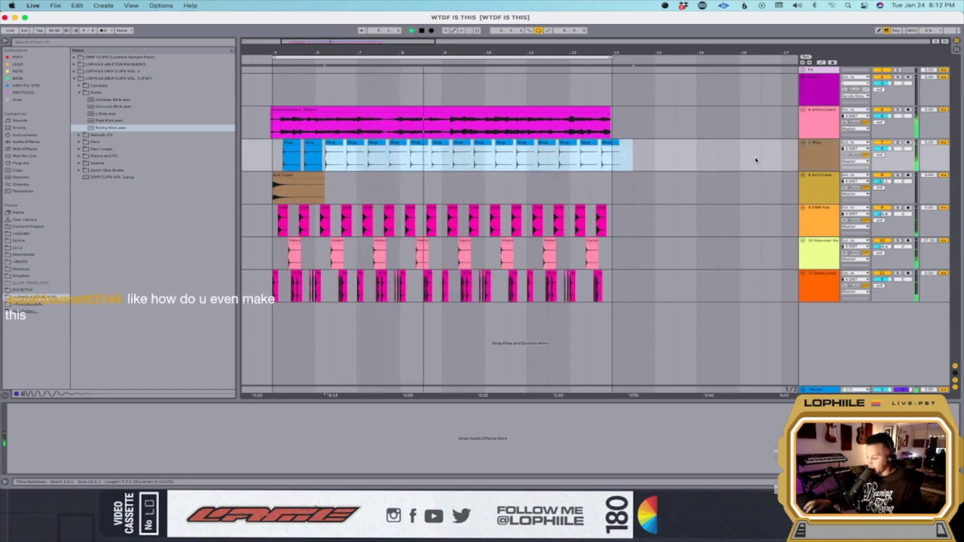
pyautogui.click(809, 157)
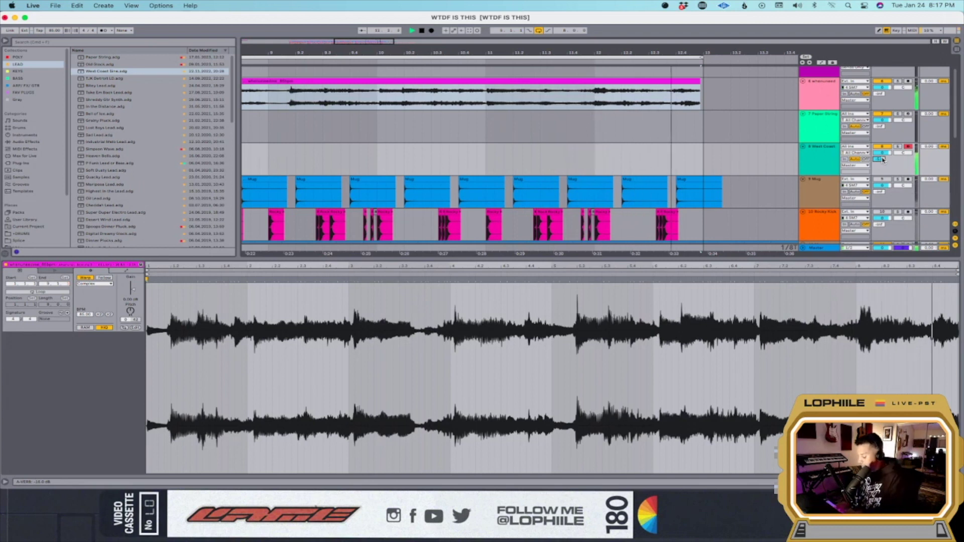
# Capture the played notes on the West Coast track as a MIDI clip and extend its start back to bar 10.
pyautogui.click(483, 32)
pyautogui.click(487, 164)
pyautogui.moveTo(488, 147)
pyautogui.mouseDown()
pyautogui.moveTo(406, 158)
pyautogui.moveTo(377, 148)
pyautogui.mouseUp()
pyautogui.click(396, 158)
pyautogui.press('space')
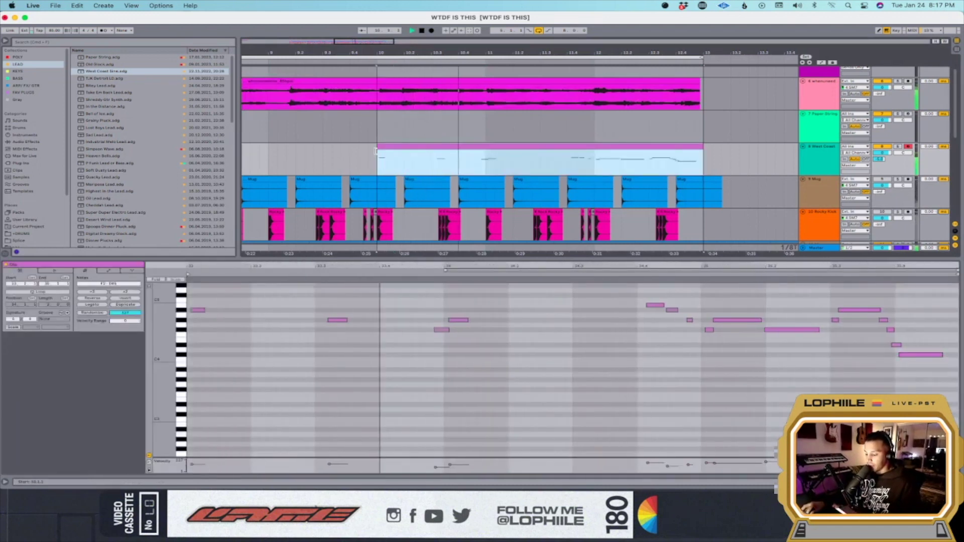
# Extend the start of the West Coast MIDI clip to bar 9 and place the insert mark inside the clip.
pyautogui.hscroll(-5, 416, 158)
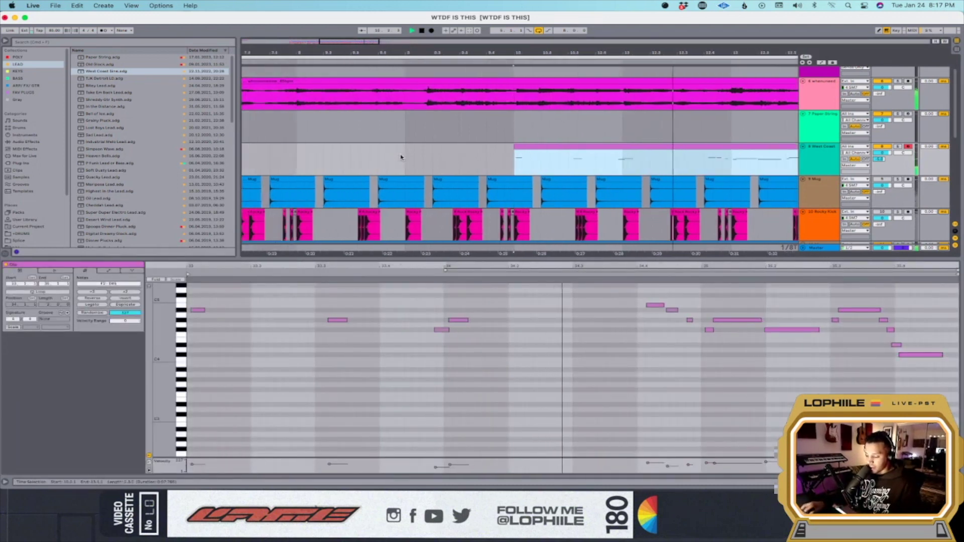
pyautogui.moveTo(516, 148); pyautogui.dragTo(406, 148)
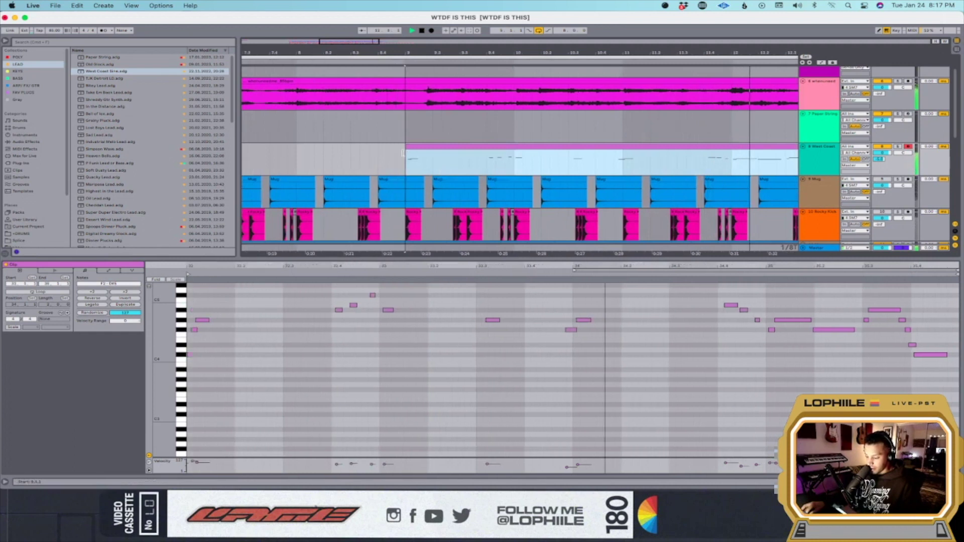
pyautogui.click(523, 158)
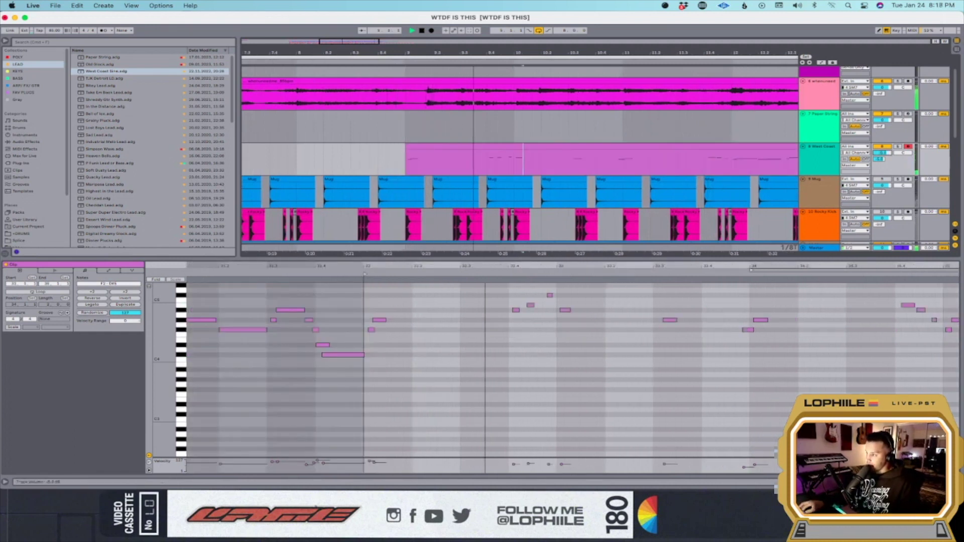
pyautogui.click(567, 160)
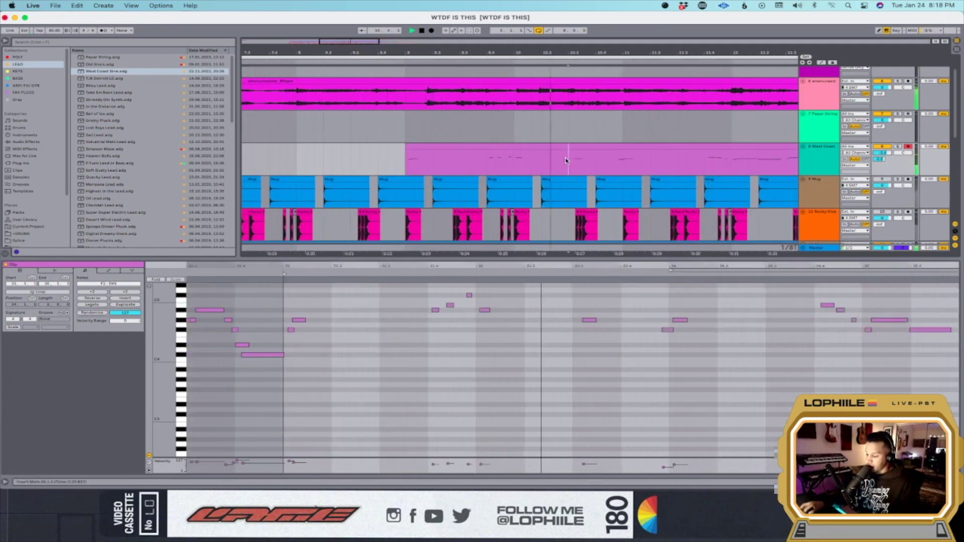
# Move the lower Rocky Kick track up to directly below the second Mug track.
pyautogui.press('-')
pyautogui.press('-')
pyautogui.press('-')
pyautogui.hotkey('shift', 'Tab')
pyautogui.scroll(-3, 762, 269)
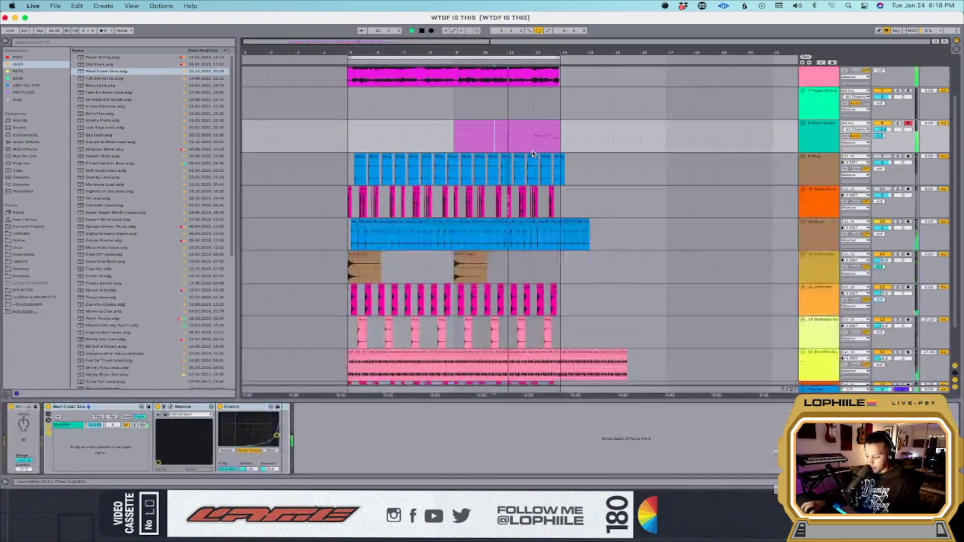
pyautogui.moveTo(814, 354); pyautogui.dragTo(821, 206)
# Delete every kick clip after the first hit on the second Rocky Kick track.
pyautogui.moveTo(623, 221); pyautogui.dragTo(367, 226)
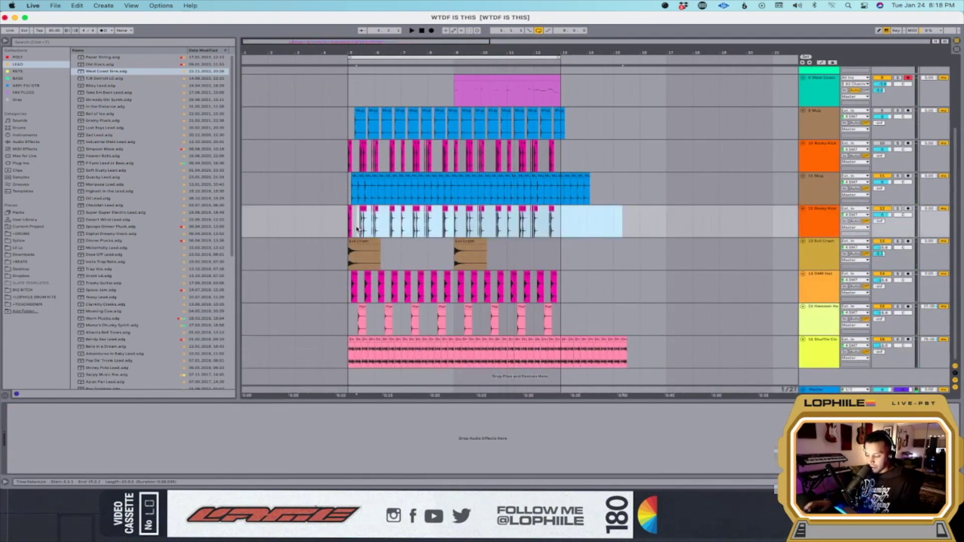
pyautogui.press('+')
pyautogui.press('+')
pyautogui.press('+')
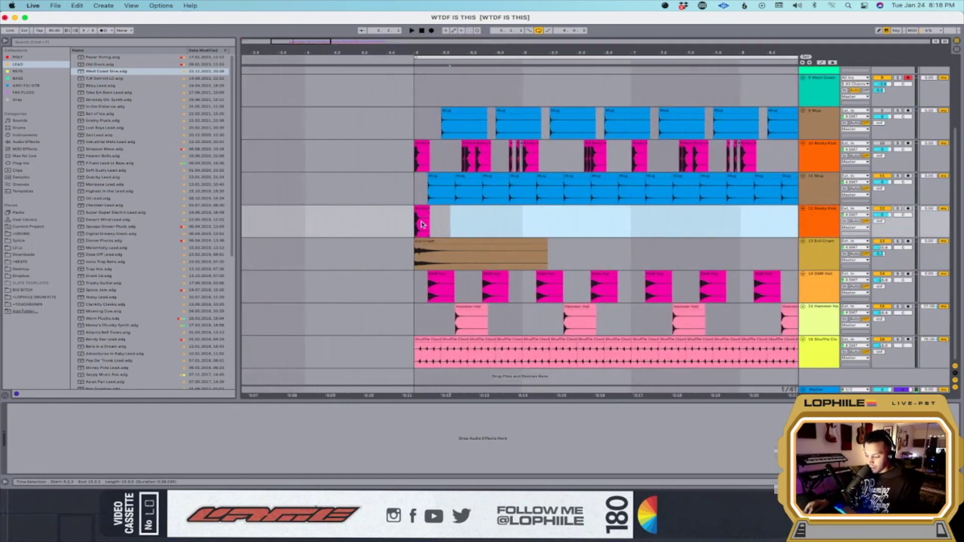
pyautogui.press('+')
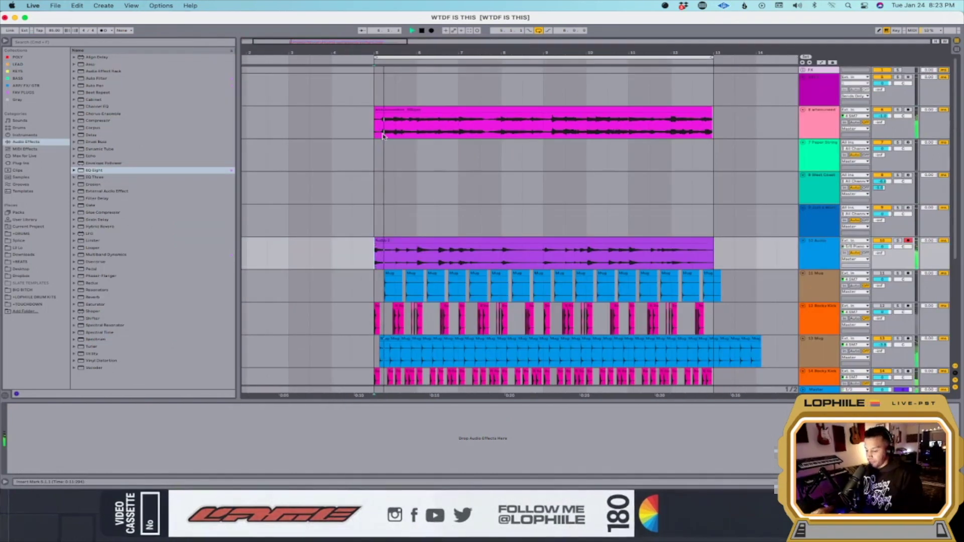
# Show the sample track's devices and raise the cutoff frequency of its Auto Filter low-pass.
pyautogui.doubleClick(382, 135)
pyautogui.hotkey('shift', 'Tab')
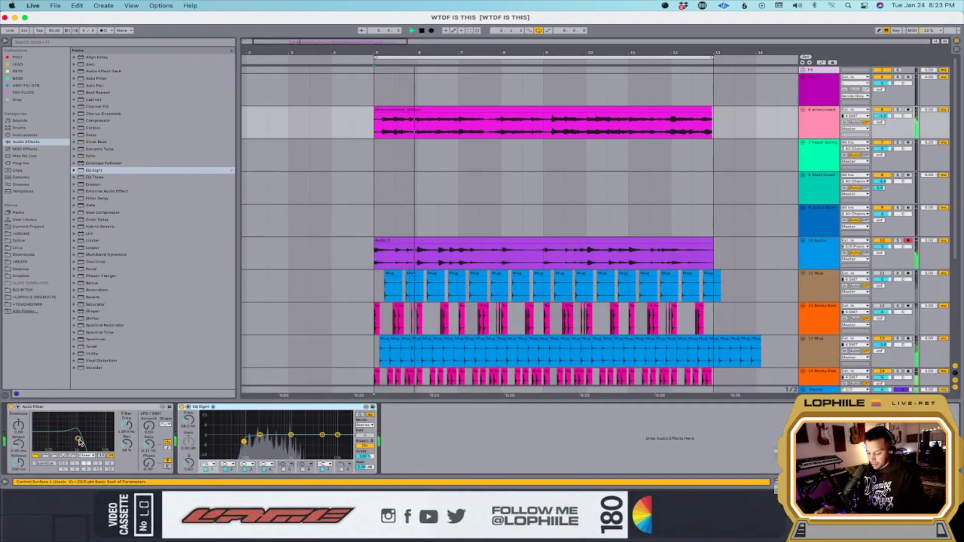
pyautogui.moveTo(80, 441); pyautogui.dragTo(93, 440)
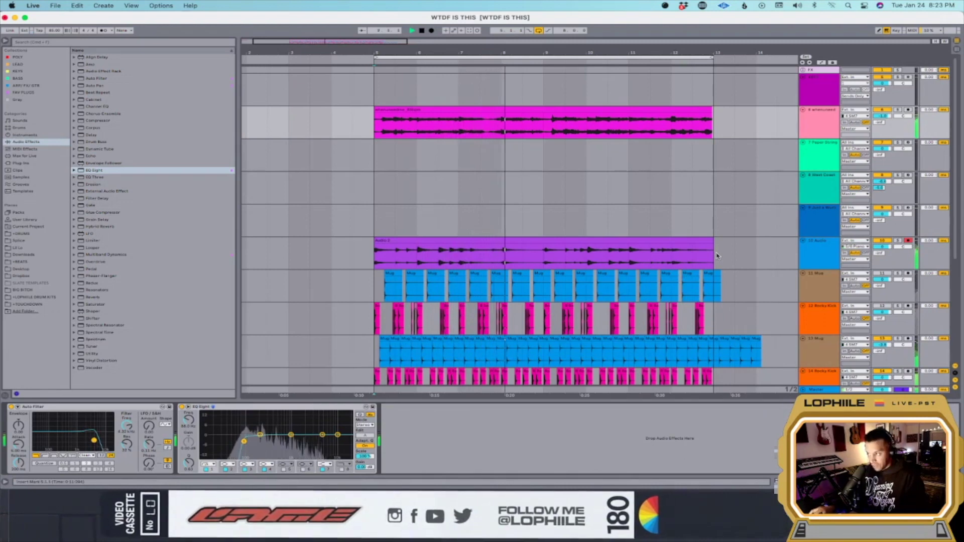
# Select the West Coast track and arm it for recording.
pyautogui.click(913, 181)
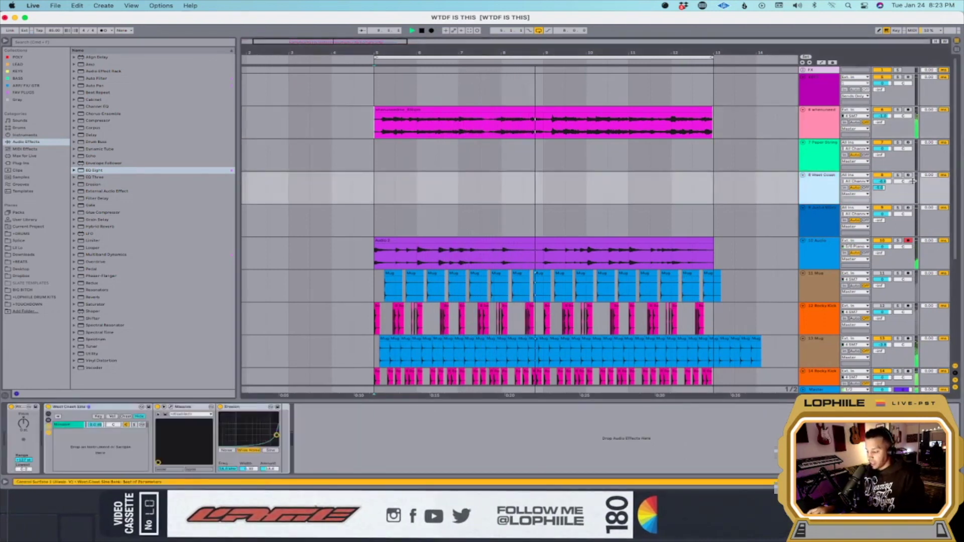
pyautogui.click(910, 175)
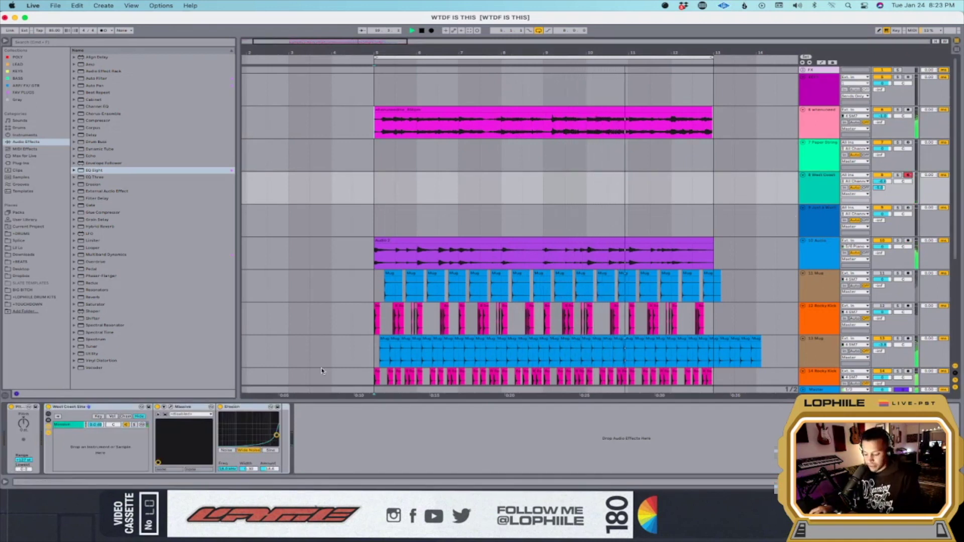
pyautogui.click(422, 213)
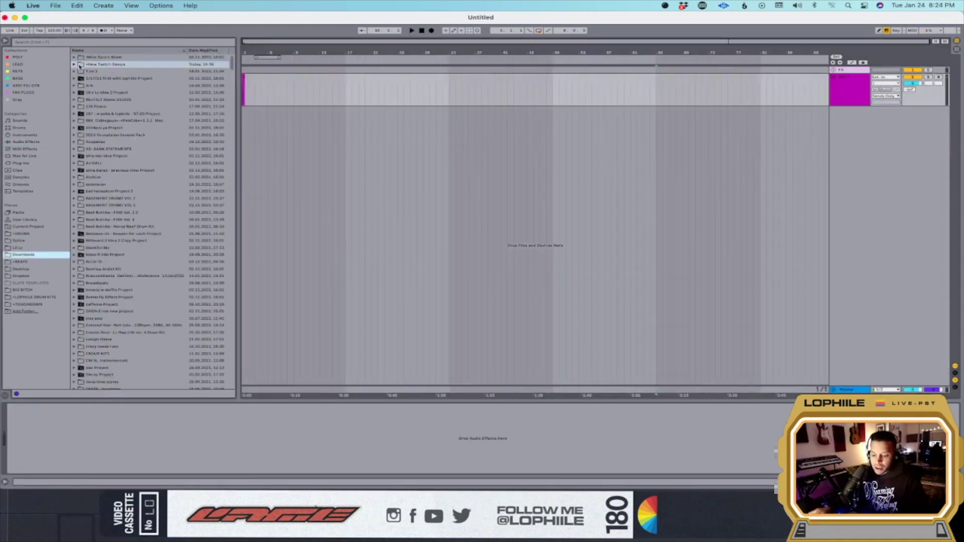
# Expand the New Twitch samples folder in Downloads and select the first item inside it.
pyautogui.click(75, 65)
pyautogui.click(93, 72)
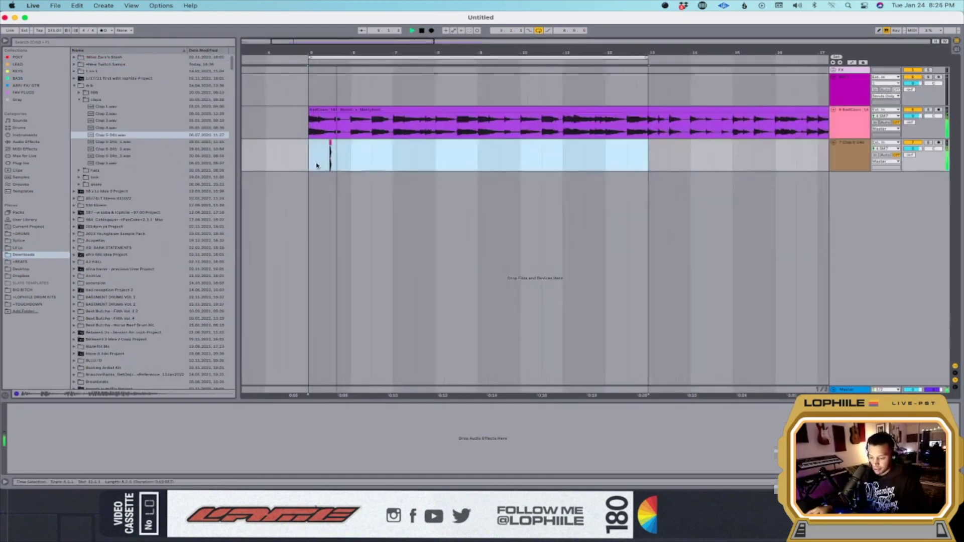
# Duplicate the one-bar clap pattern seven times so claps fill bars 5 to 12.
pyautogui.click(316, 166)
pyautogui.press('super+d')
pyautogui.press('super+d')
pyautogui.press('super+d')
pyautogui.press('super+d')
pyautogui.press('super+d')
pyautogui.press('super+d')
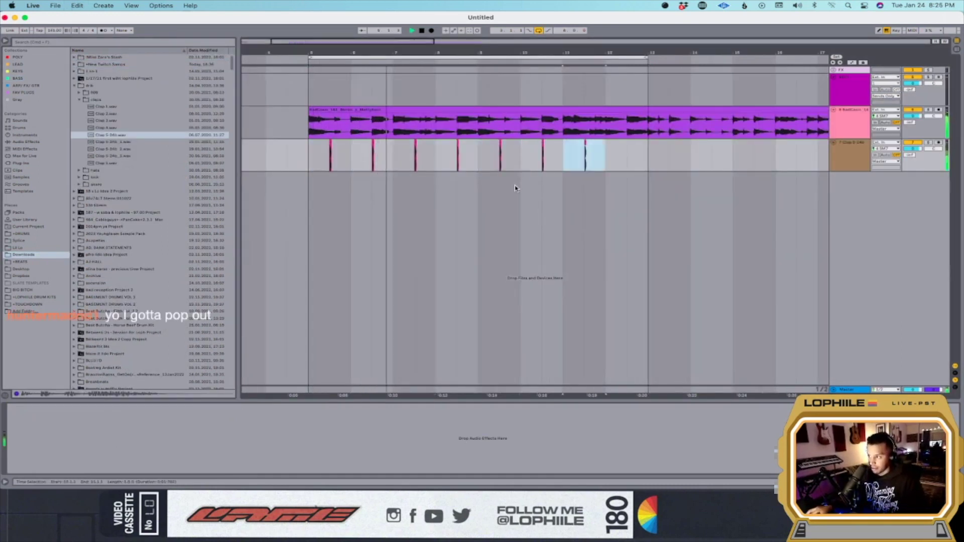
pyautogui.press('super+d')
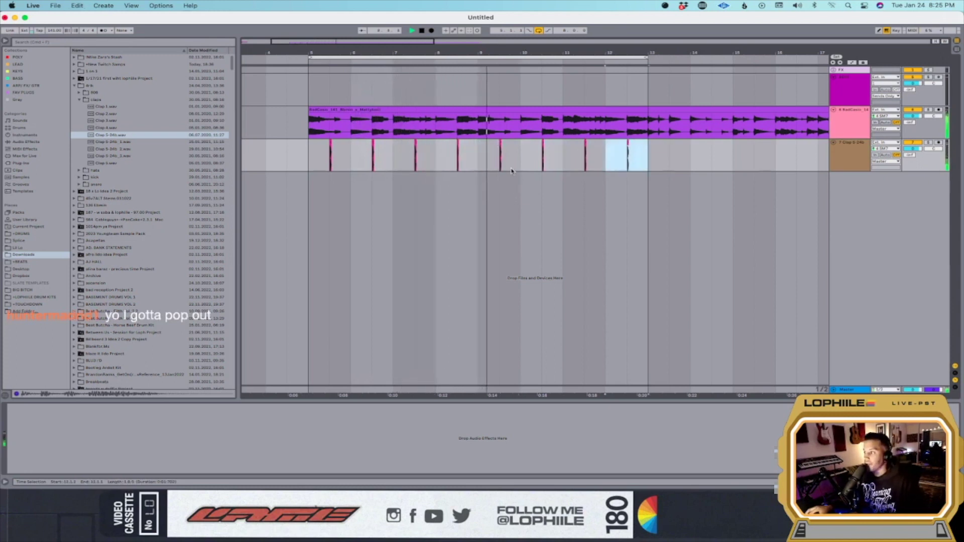
pyautogui.click(295, 112)
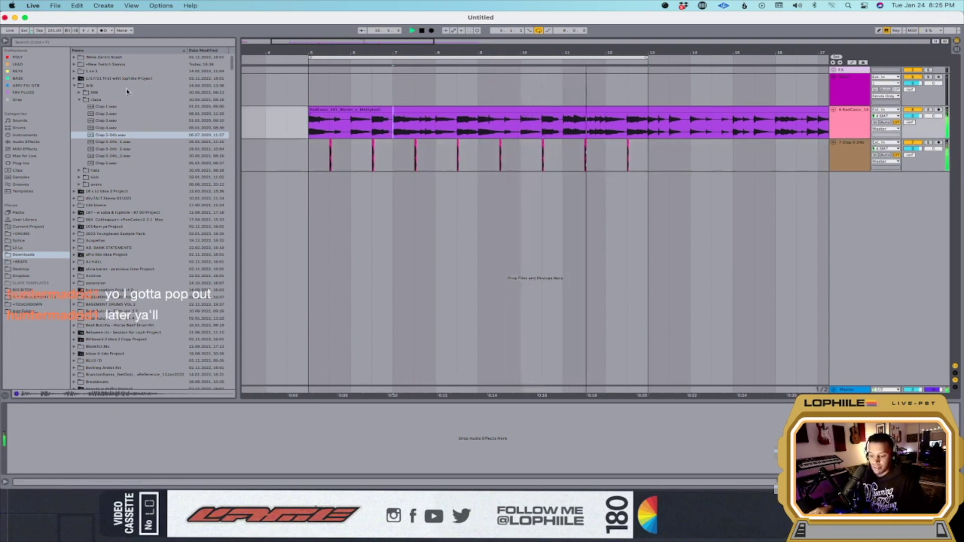
pyautogui.press('Down')
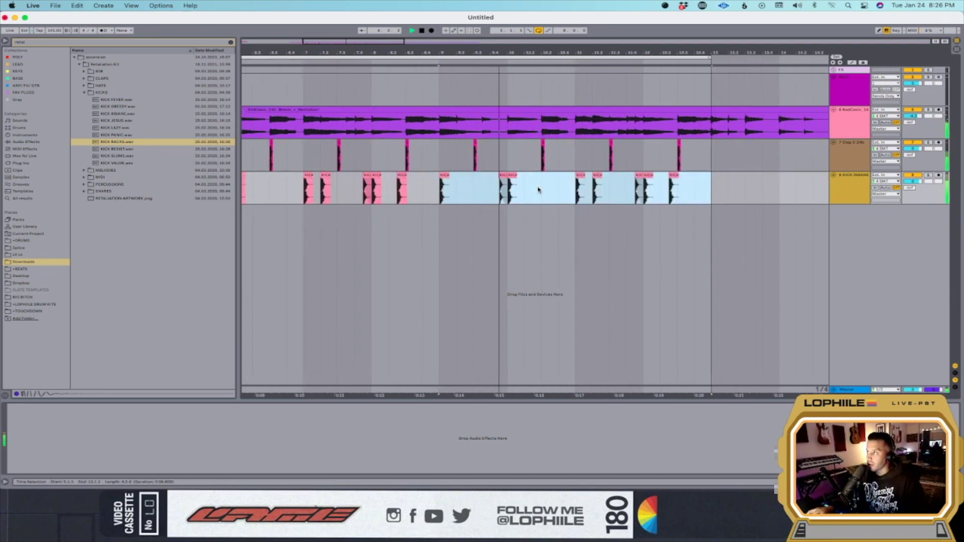
# Select the KICK INSANE track and insert a new MIDI track below it.
pyautogui.click(848, 181)
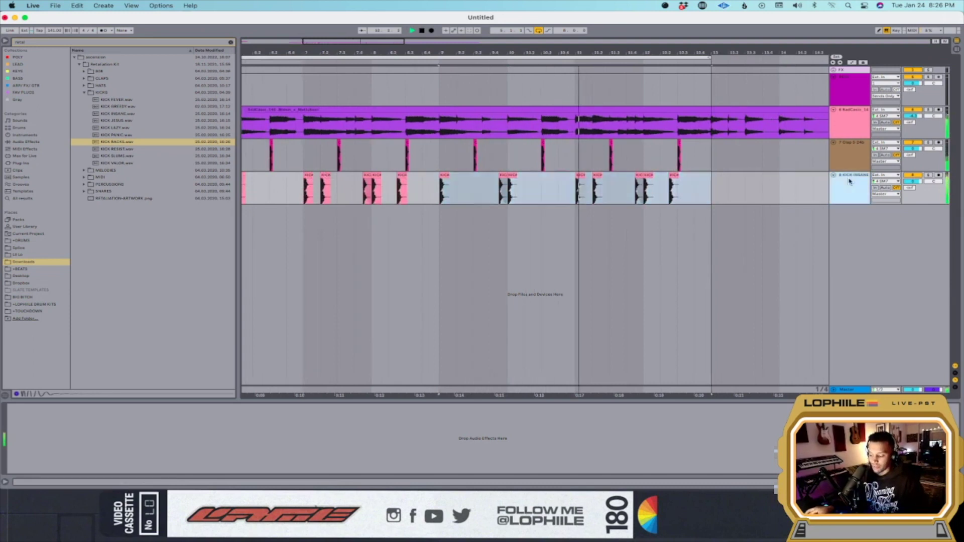
pyautogui.press('super+shift+t')
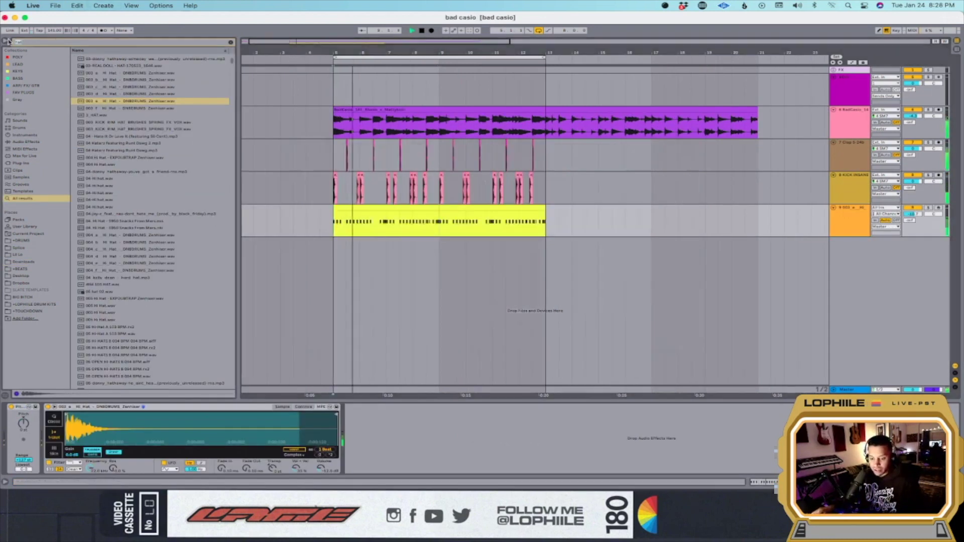
# Search the Downloads folder for "retal" and expand the Retaliation Kit's 808 folders down to LAST WARNING.
pyautogui.write('metaretal')
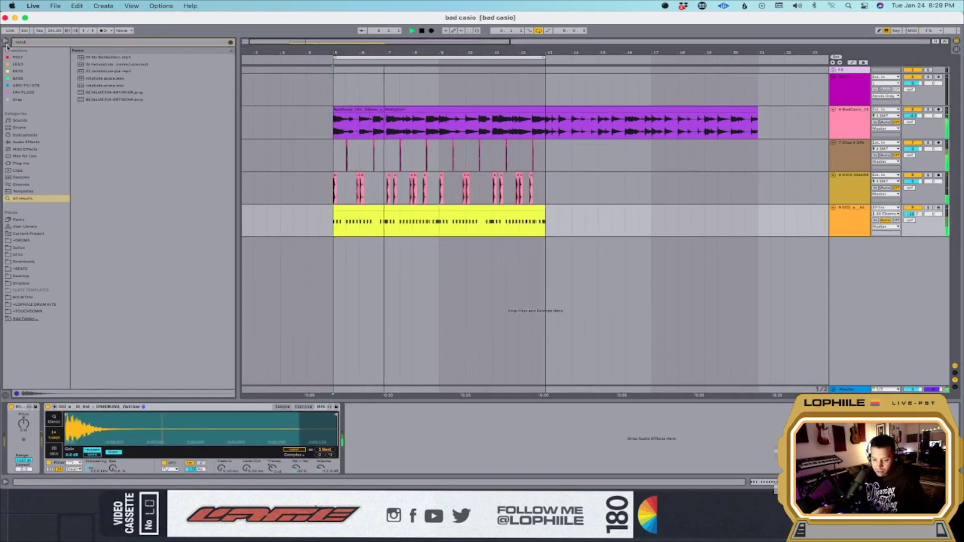
pyautogui.click(32, 262)
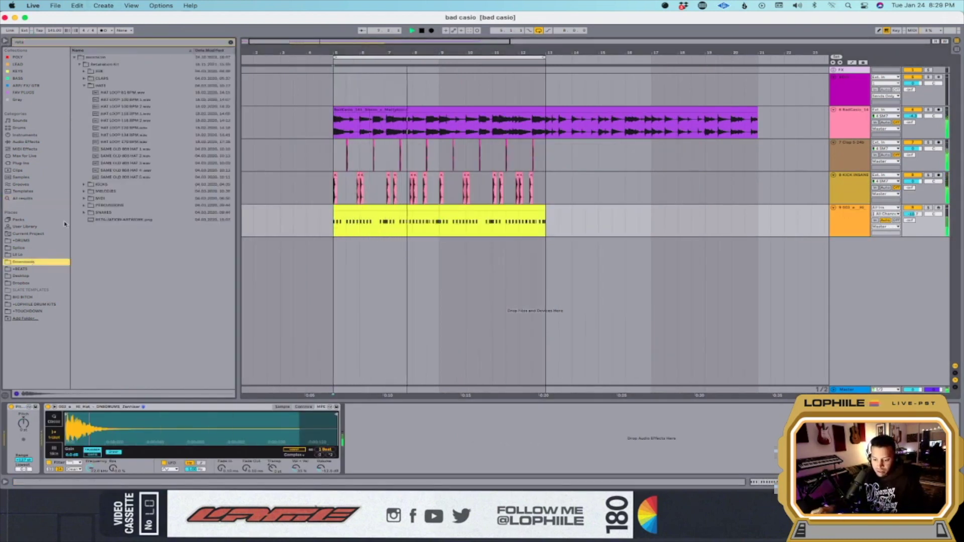
pyautogui.click(85, 86)
pyautogui.doubleClick(98, 71)
pyautogui.click(90, 78)
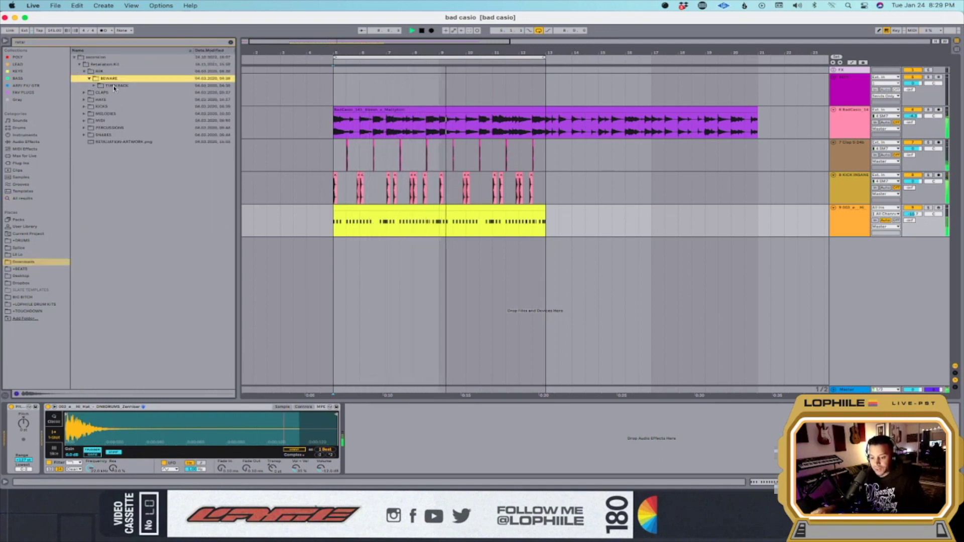
pyautogui.click(95, 86)
pyautogui.click(103, 94)
# Audition the 808 samples in the LAST WARNING folder one after another, starting with DANGER 808.wav.
pyautogui.press('Down')
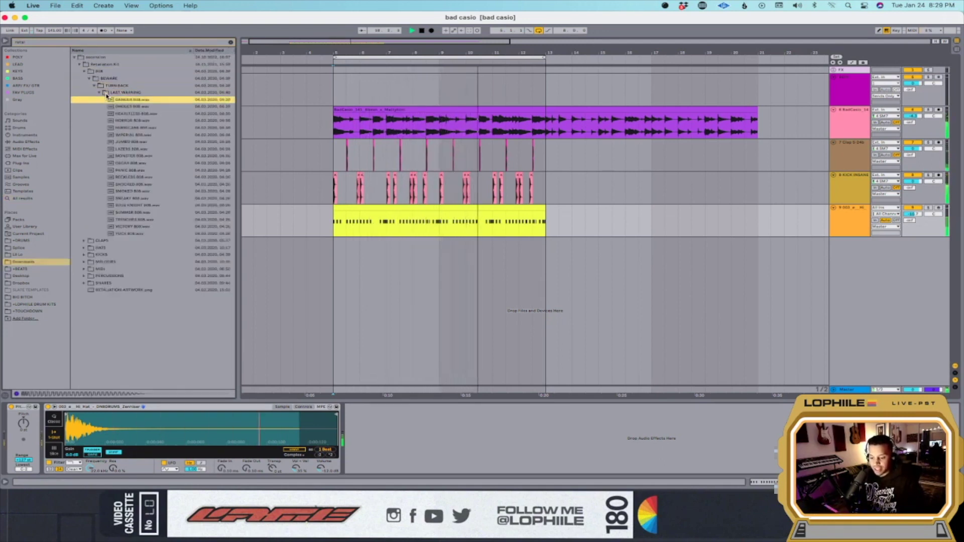
pyautogui.press('Down')
pyautogui.press('Down')
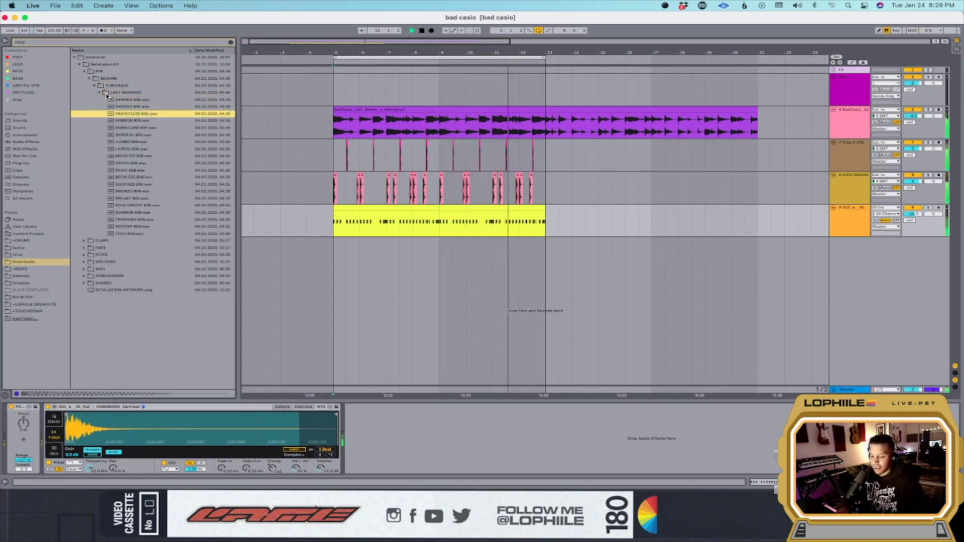
pyautogui.press('Down')
pyautogui.press('Down')
pyautogui.press('Down')
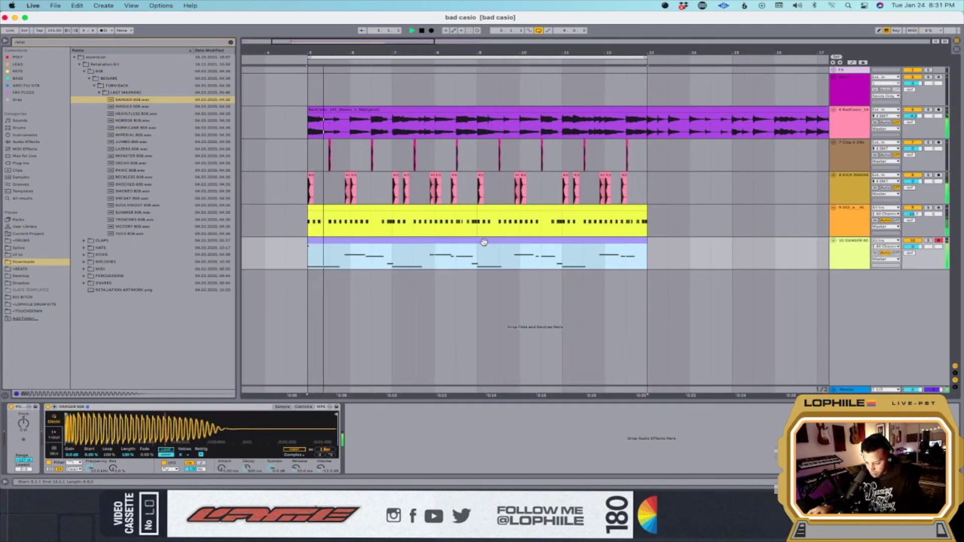
# Delete the stray short high note at the start of the DANGER 808 MIDI clip and return to its device view.
pyautogui.doubleClick(484, 242)
pyautogui.moveTo(235, 304); pyautogui.dragTo(185, 283)
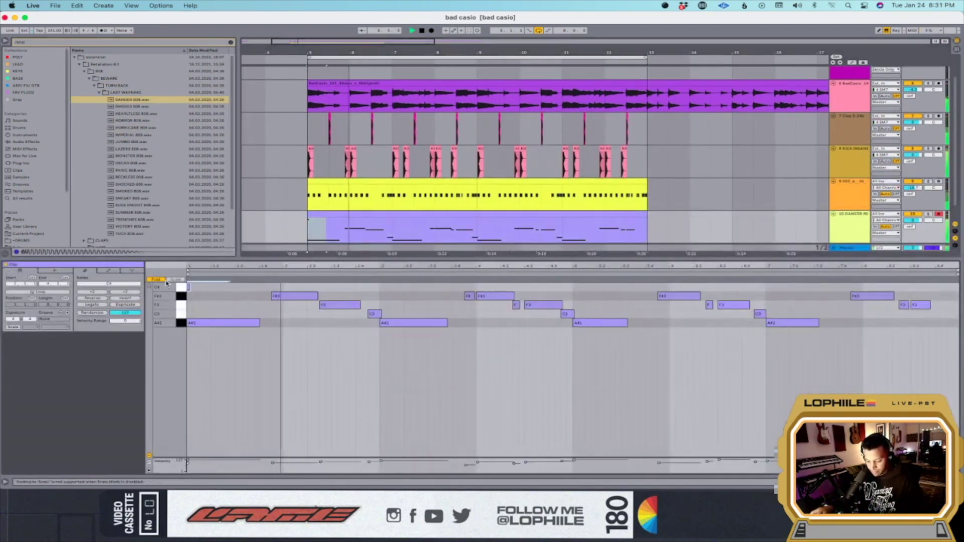
pyautogui.press('Delete')
pyautogui.hotkey('shift', 'Tab')
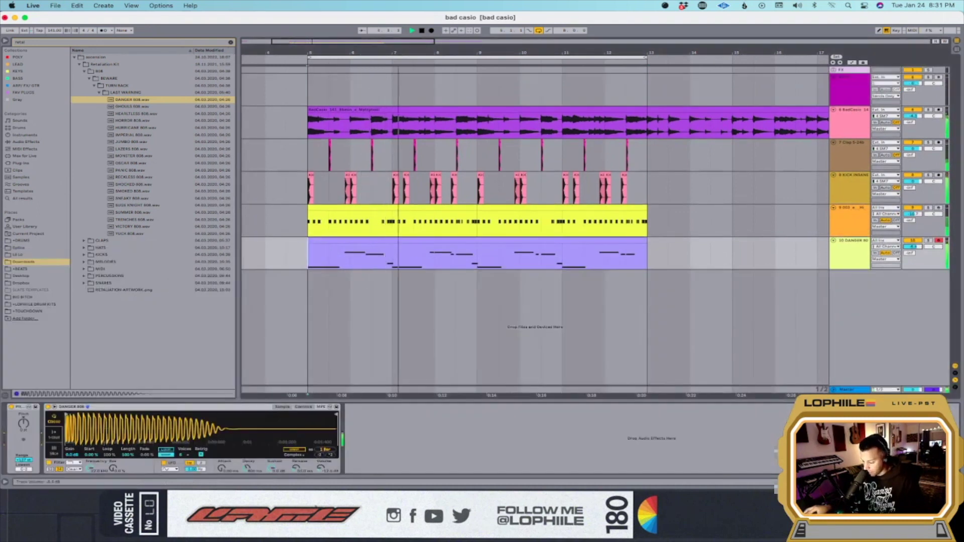
# Mute the Clap track.
pyautogui.click(909, 144)
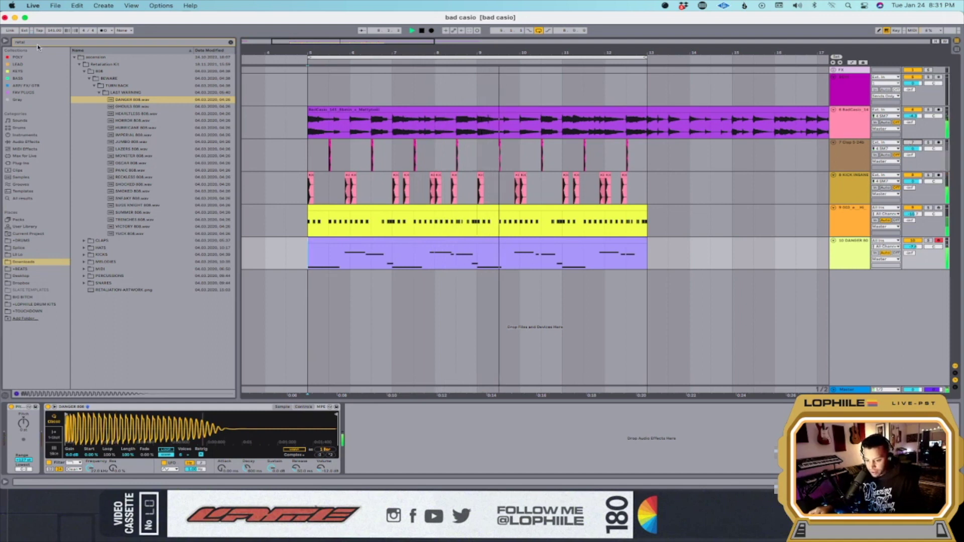
# Search the sample browser for "rim", checking the drums folder and then the Downloads folder.
pyautogui.moveTo(38, 45); pyautogui.dragTo(3, 41)
pyautogui.write('rim')
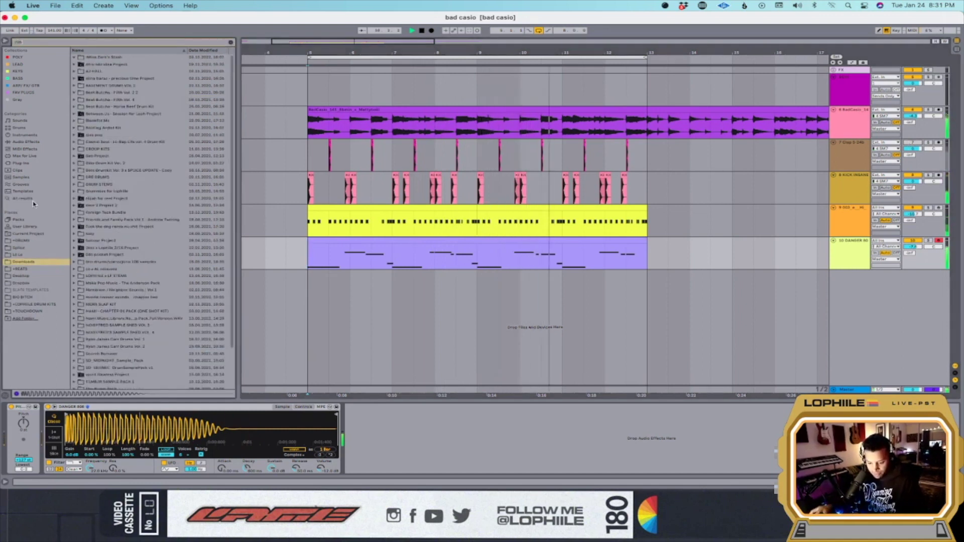
pyautogui.click(34, 202)
pyautogui.click(30, 240)
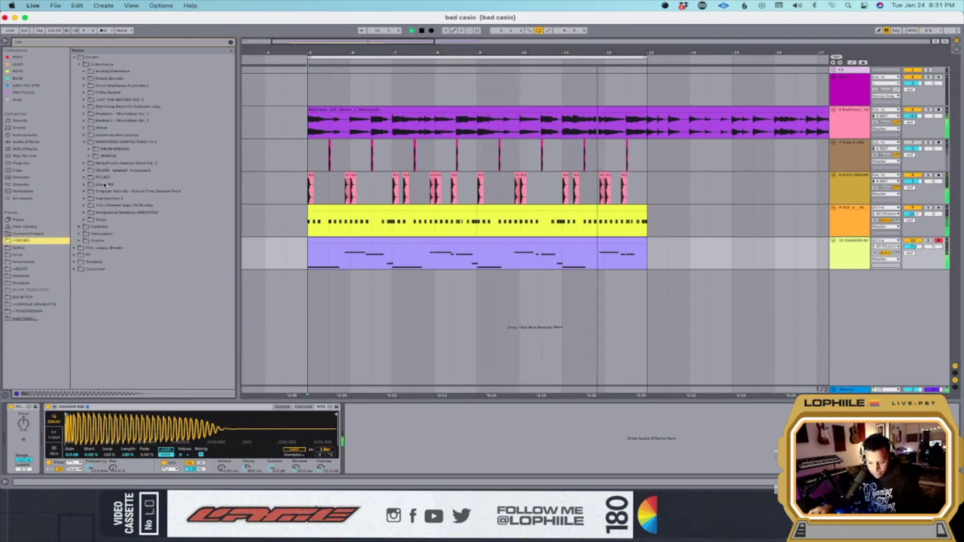
pyautogui.click(30, 261)
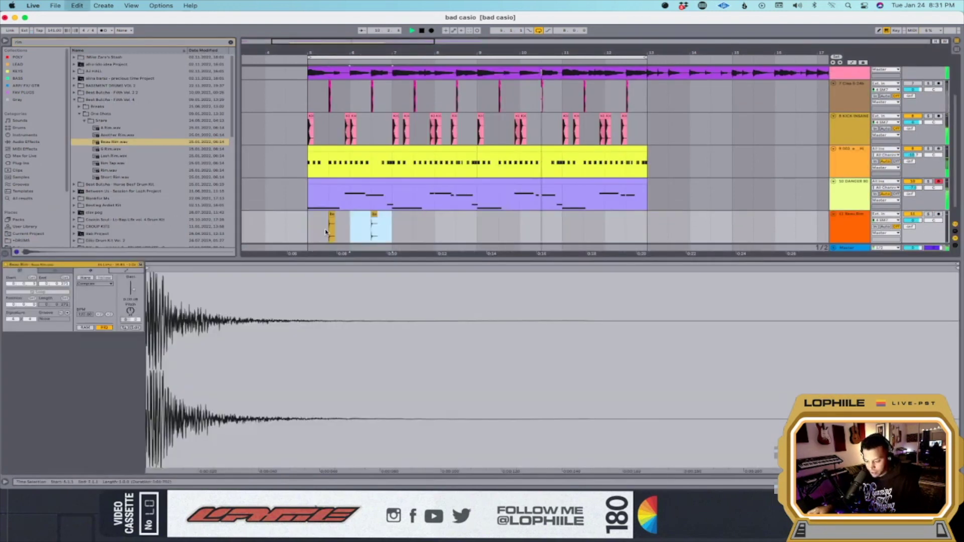
# Duplicate the Beau Rim hits along their track to the end of the loop.
pyautogui.press('super+d')
pyautogui.press('super+d')
pyautogui.press('super+d')
pyautogui.press('super+d')
pyautogui.press('super+d')
pyautogui.press('super+d')
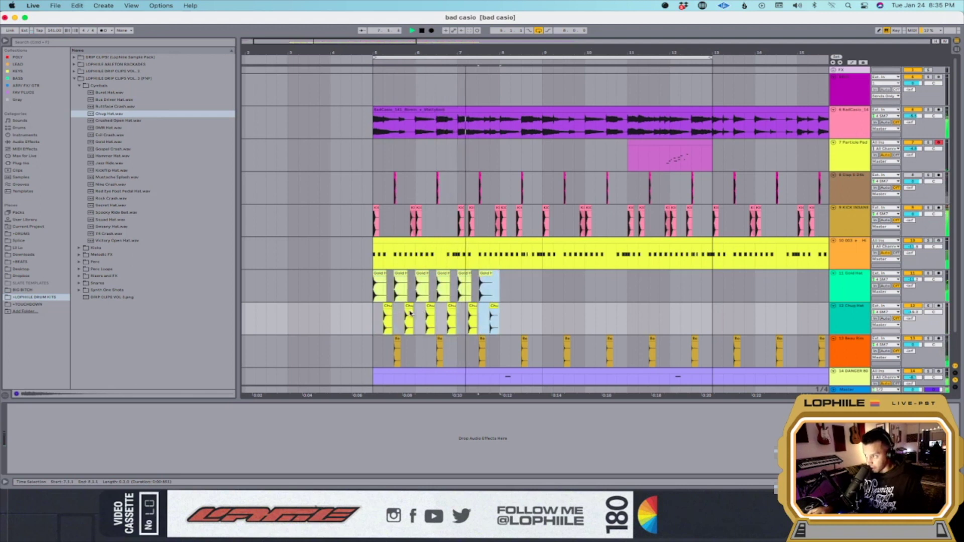
# Duplicate the alternating Gold Hat and Chug Hat clips up to the loop's end at bar 13, and show the track delay controls.
pyautogui.press('super+d')
pyautogui.press('super+d')
pyautogui.press('super+d')
pyautogui.press('super+d')
pyautogui.press('super+d')
pyautogui.press('super+d')
pyautogui.press('super+d')
pyautogui.press('super+d')
pyautogui.press('super+d')
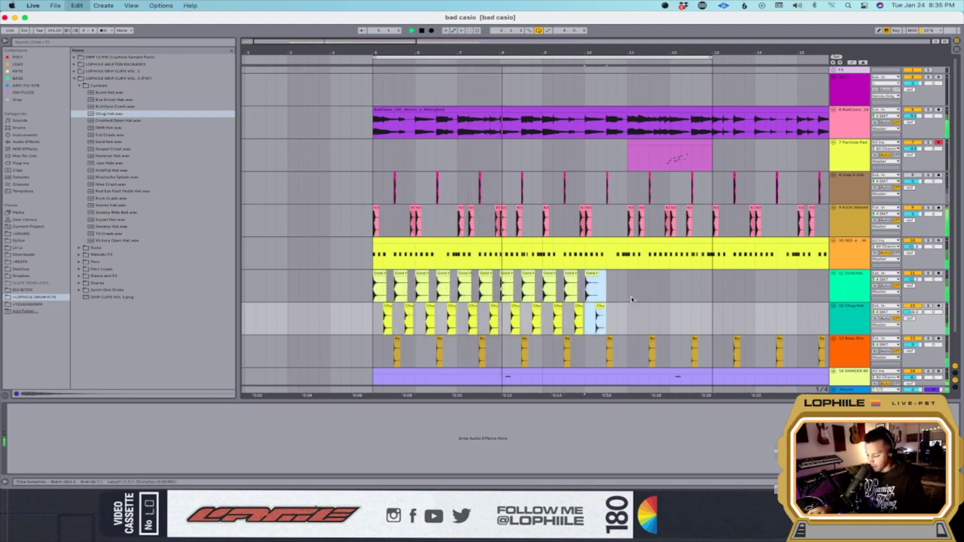
pyautogui.press('super+d')
pyautogui.press('super+d')
pyautogui.press('super+z')
pyautogui.click(766, 304)
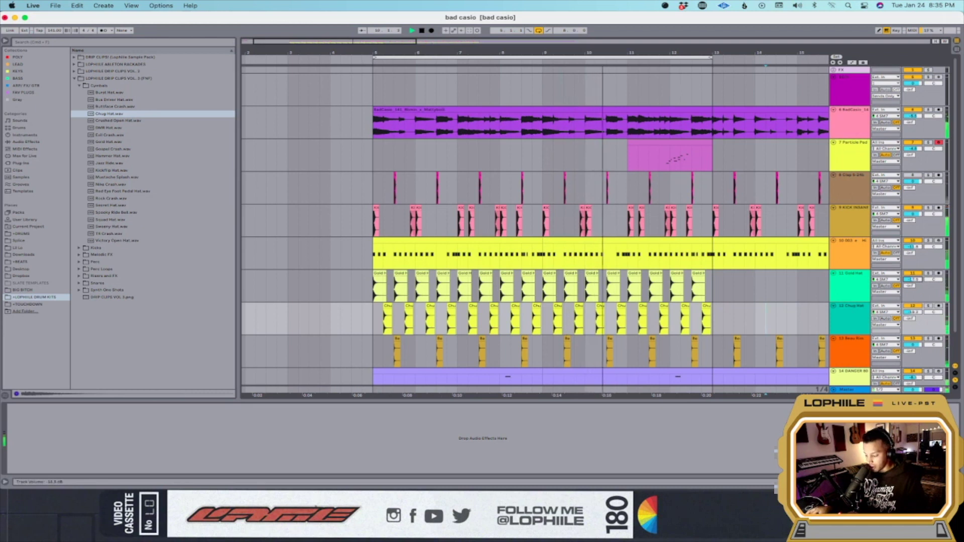
pyautogui.click(956, 394)
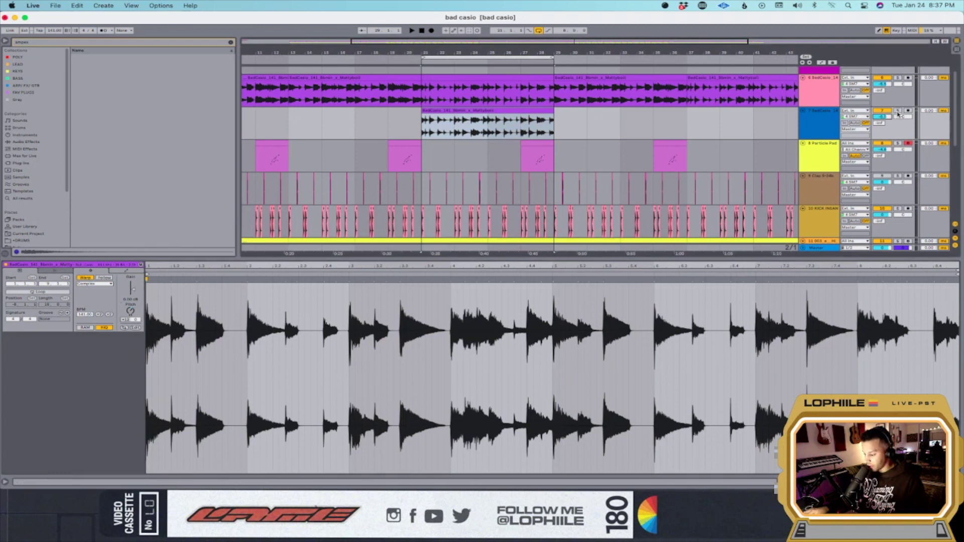
# Solo the duplicated BadCasio sample track, start playback and show its device chain.
pyautogui.click(898, 111)
pyautogui.press('space')
pyautogui.hotkey('shift', 'Tab')
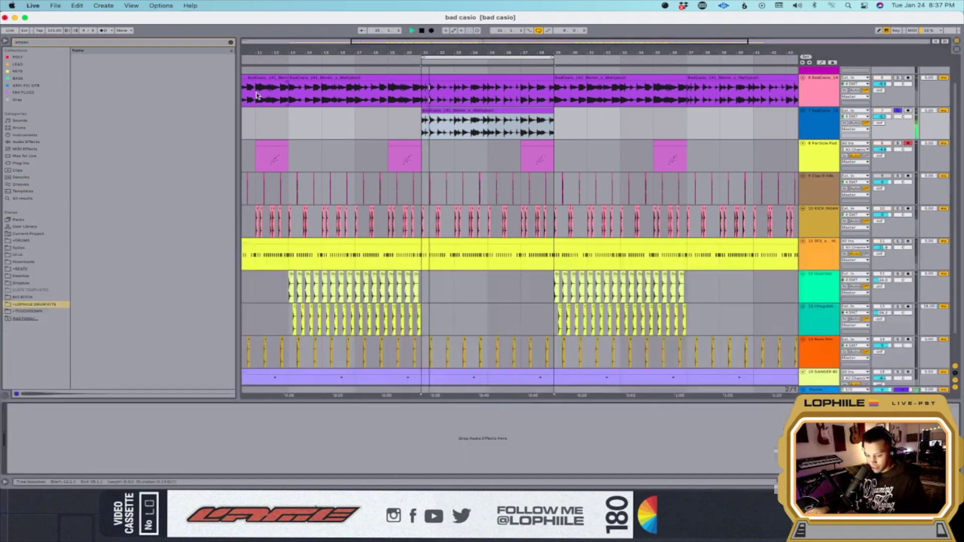
# Search the plug-ins for "half", load HalfTime onto the duplicated BadCasio track and set its loop length to 1/2.
pyautogui.click(230, 42)
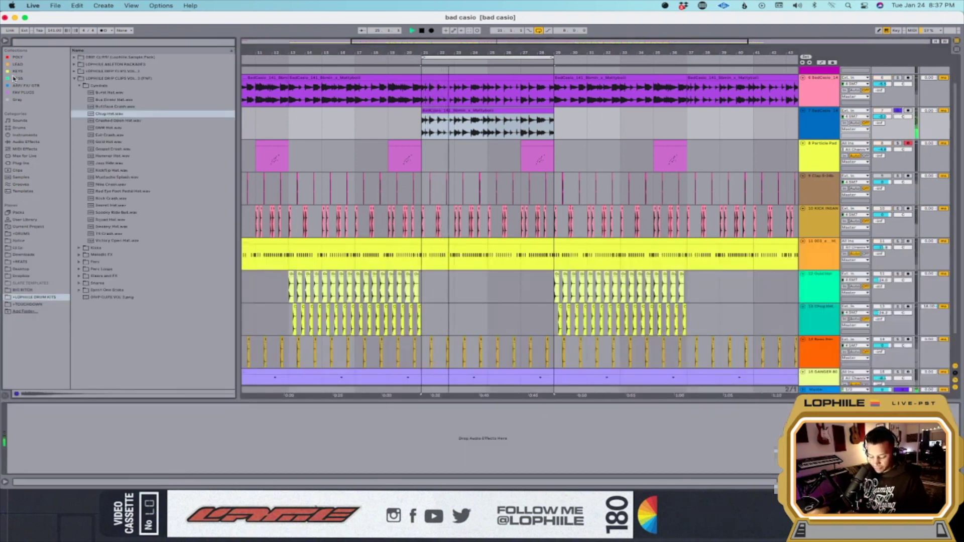
pyautogui.press('super+f')
pyautogui.write('half')
pyautogui.click(20, 163)
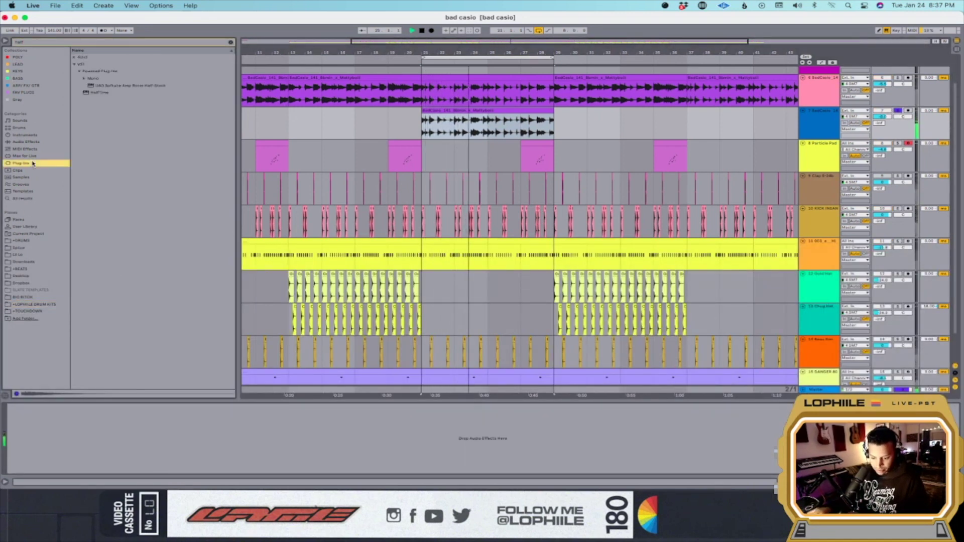
pyautogui.click(105, 91)
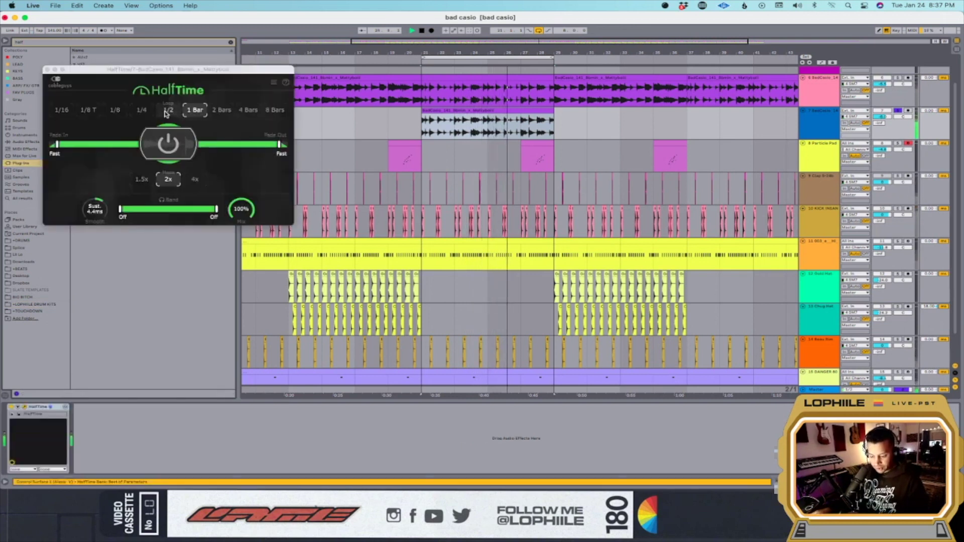
pyautogui.click(167, 110)
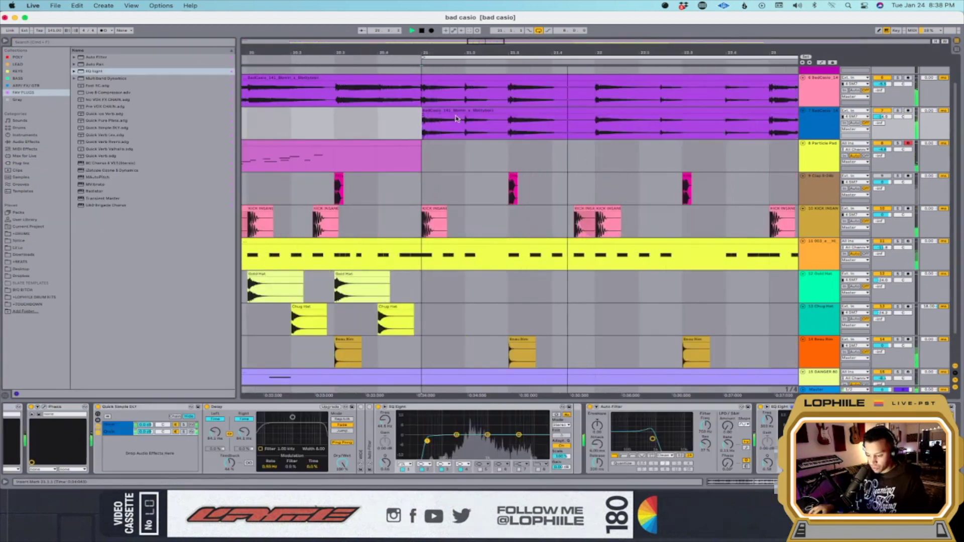
# Reverse the duplicated BadCasio sample clip starting at bar 21.
pyautogui.click(454, 111)
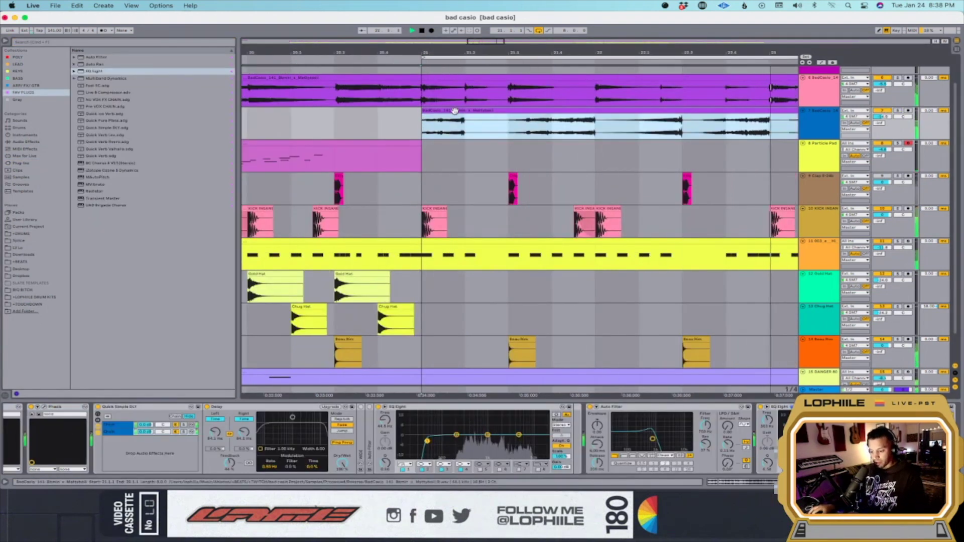
pyautogui.click(536, 130)
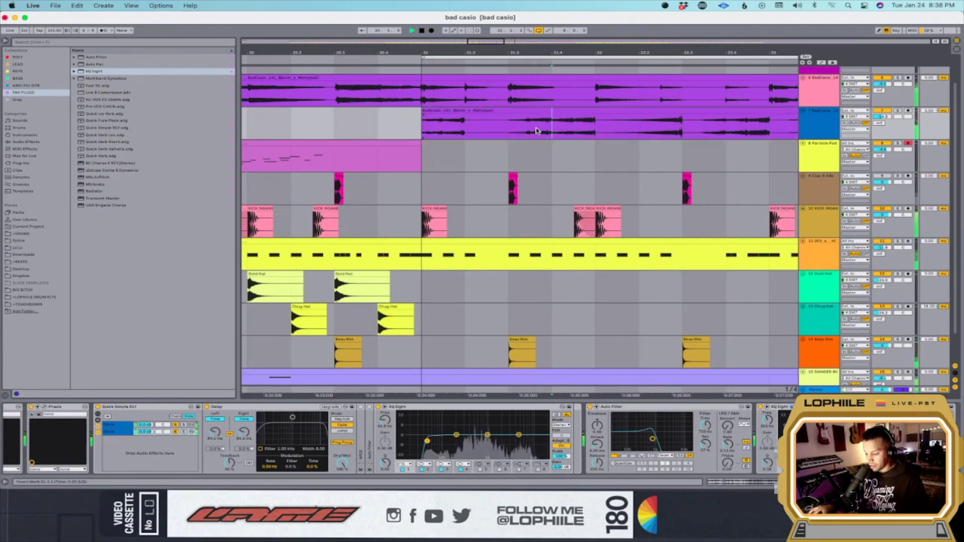
pyautogui.press('-')
pyautogui.press('-')
pyautogui.press('-')
pyautogui.press('-')
pyautogui.press('-')
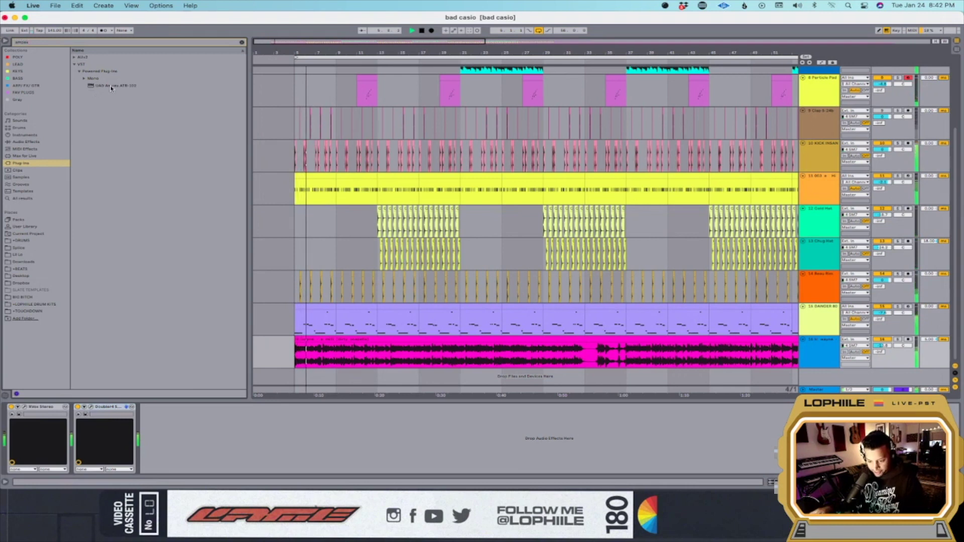
# Insert the UAD Ampex ATR-102 plug-in ahead of FabFilter Pro-L on the Master track and close its window.
pyautogui.press('Down')
pyautogui.click(826, 389)
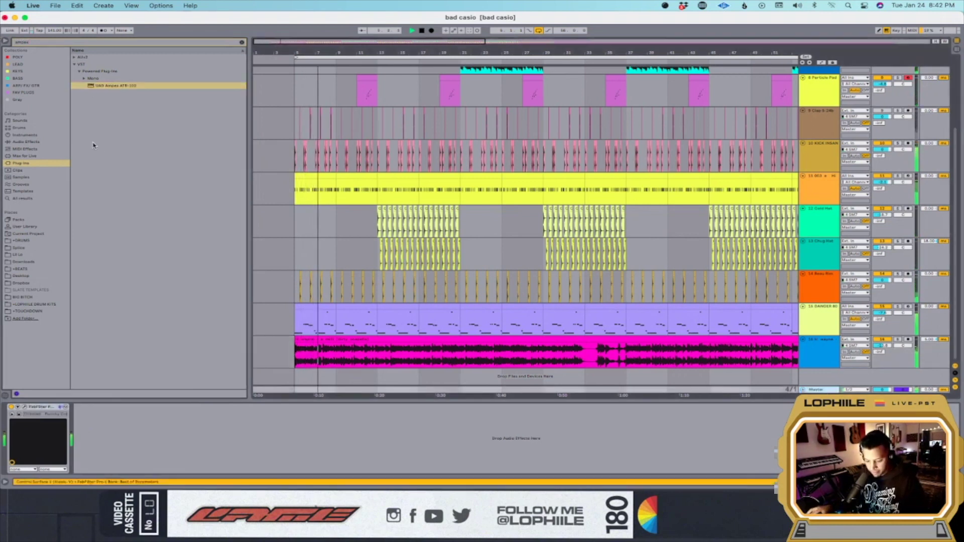
pyautogui.moveTo(115, 85); pyautogui.dragTo(14, 427)
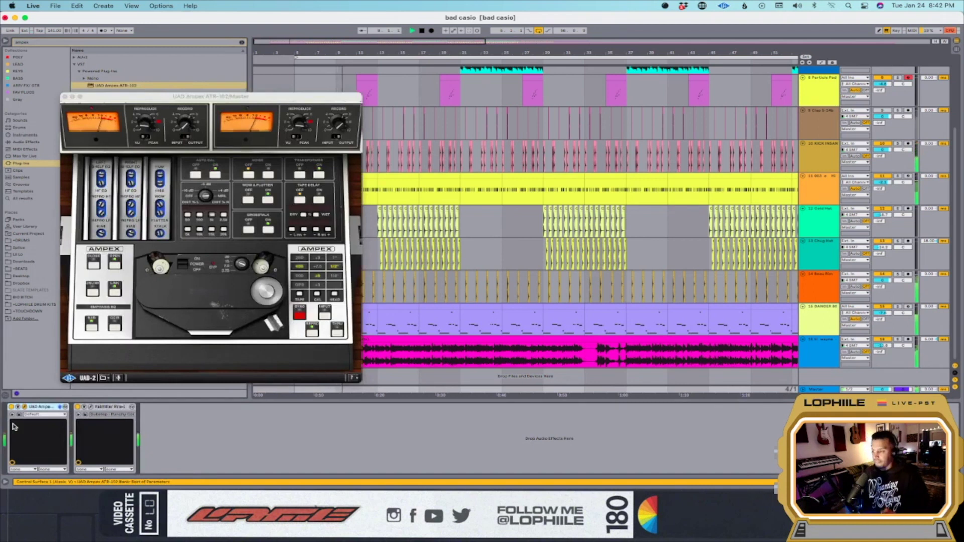
pyautogui.click(66, 96)
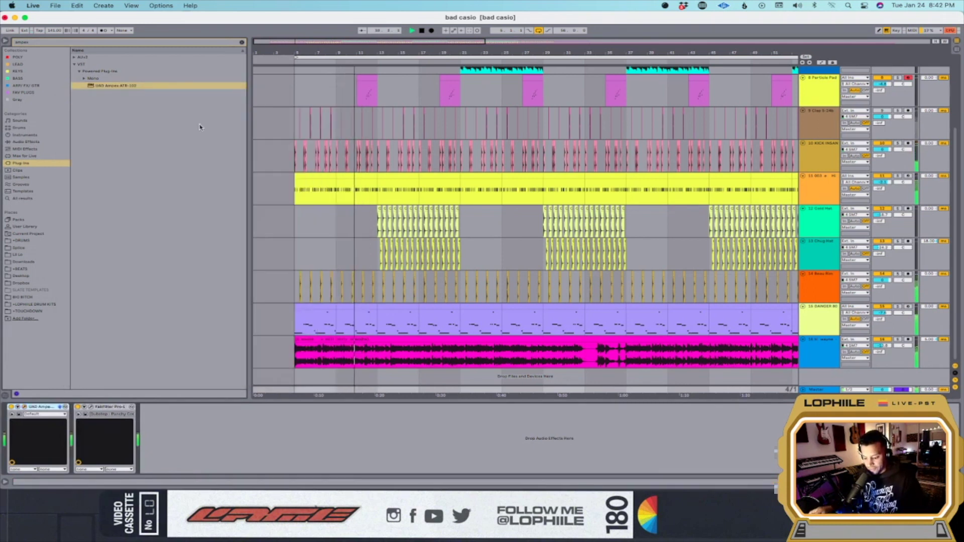
# Lower the DANGER 808 track's volume slightly.
pyautogui.moveTo(881, 313); pyautogui.dragTo(881, 314)
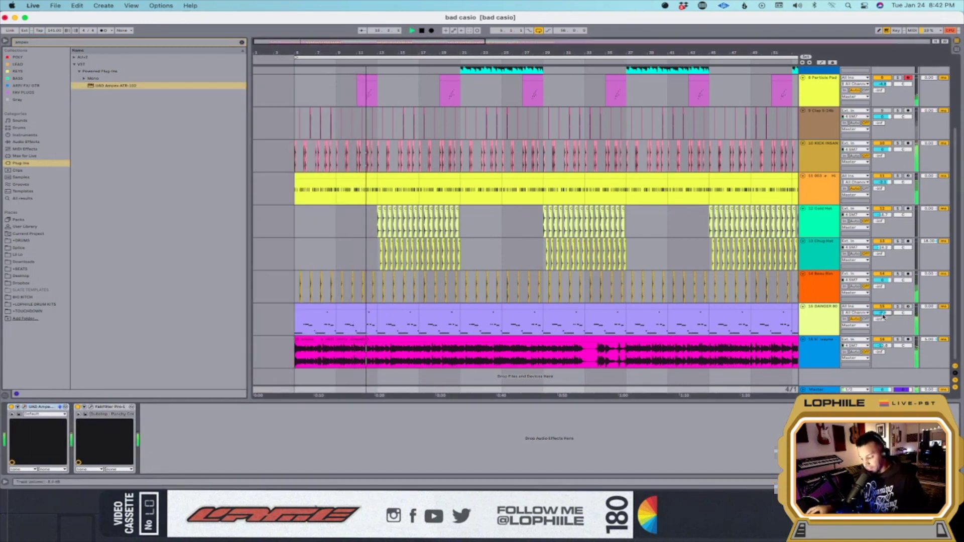